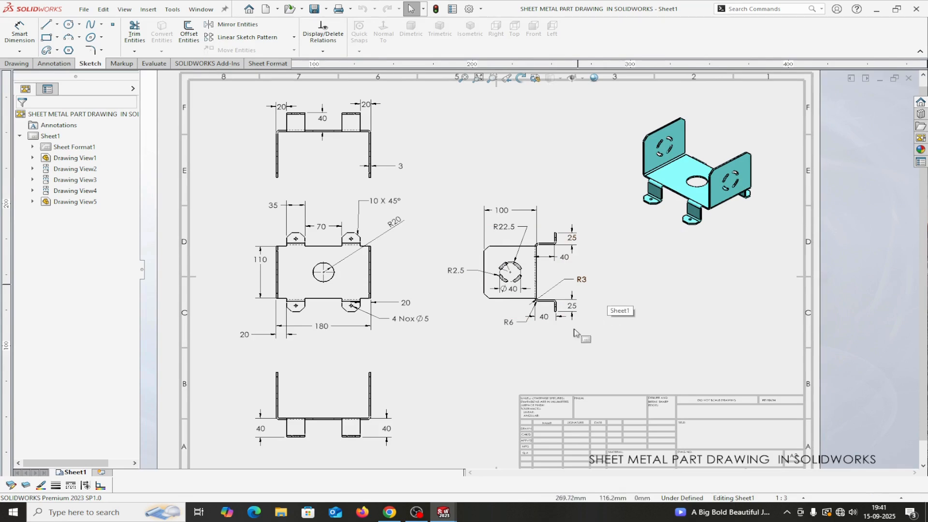
Step: Bring up the Part1 window and apply the Plain White scene
scroll(400, 178, down, 3)
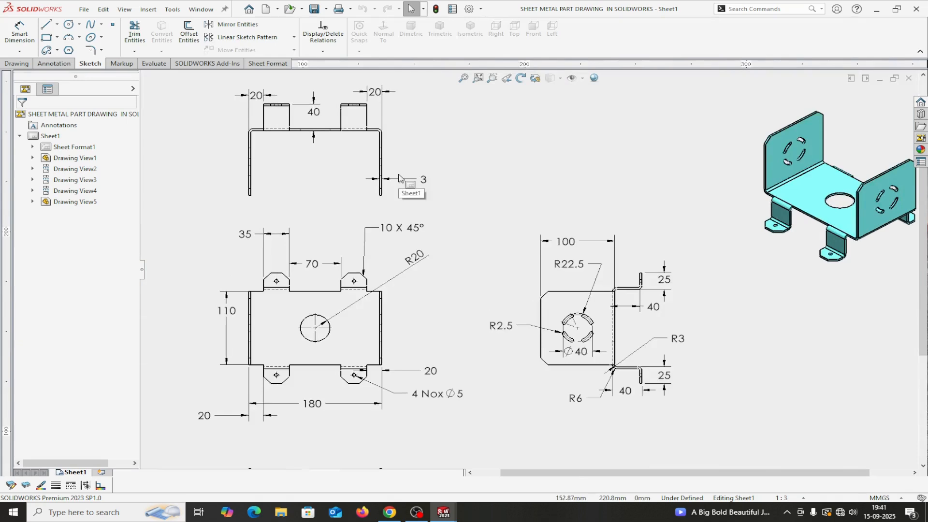
scroll(455, 228, up, 4)
scroll(456, 312, down, 3)
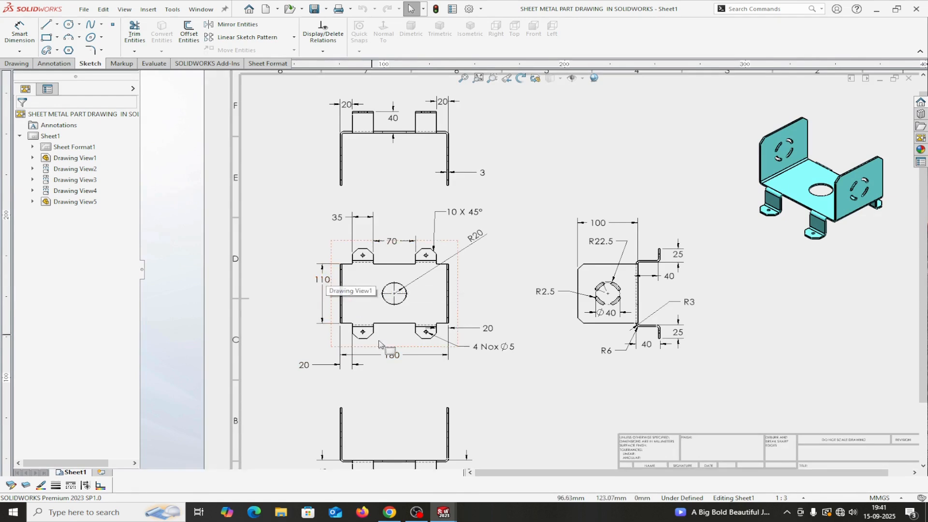
scroll(504, 332, down, 1)
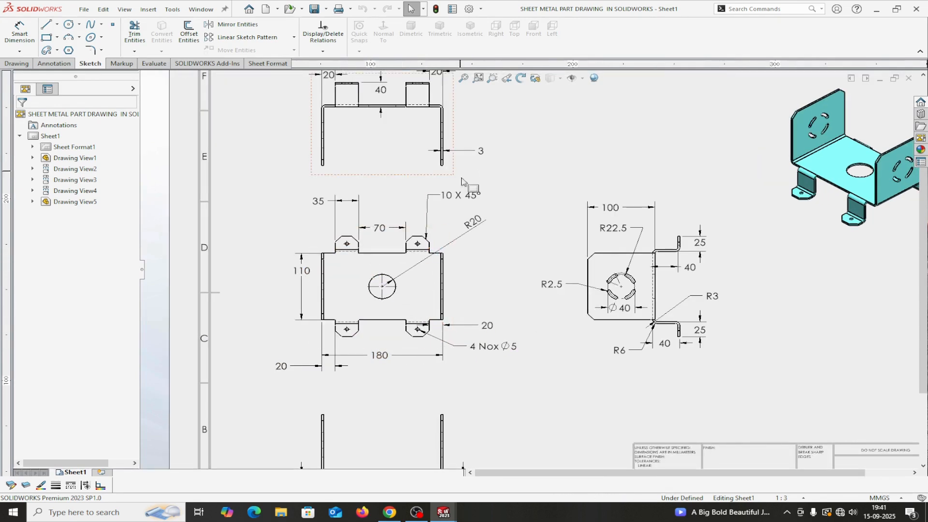
scroll(485, 375, up, 2)
scroll(485, 375, down, 1)
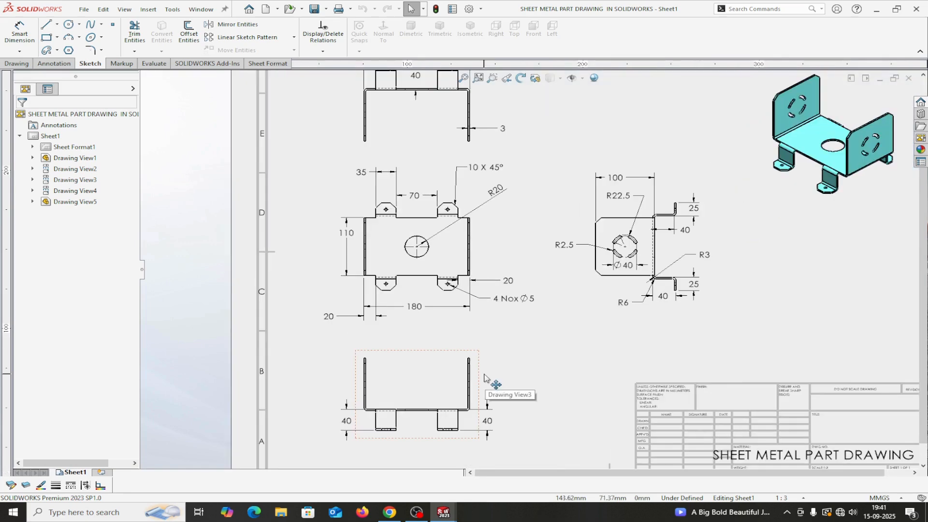
scroll(520, 376, up, 2)
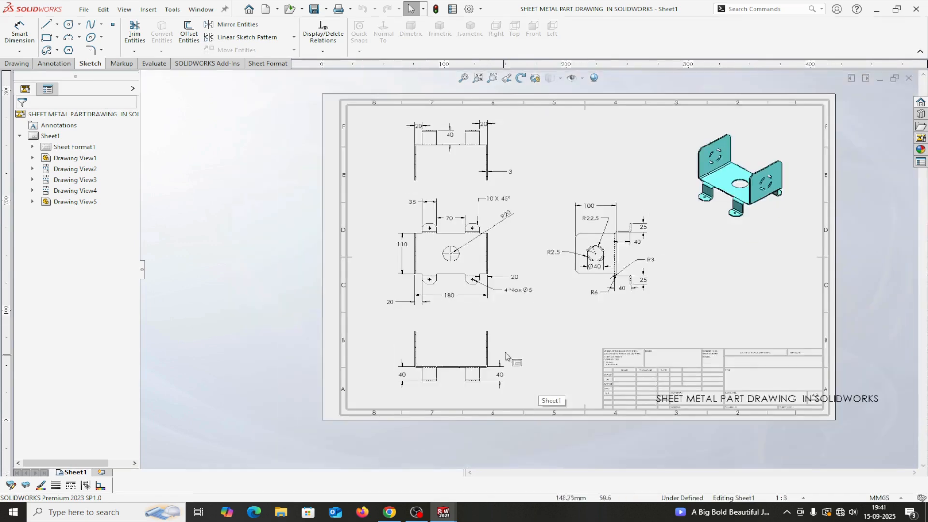
scroll(519, 375, down, 1)
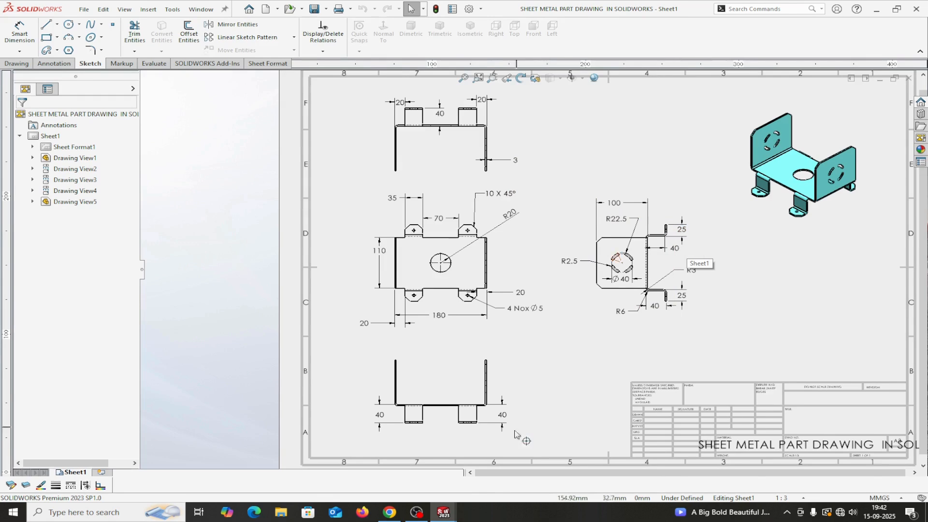
mouse_move(448, 516)
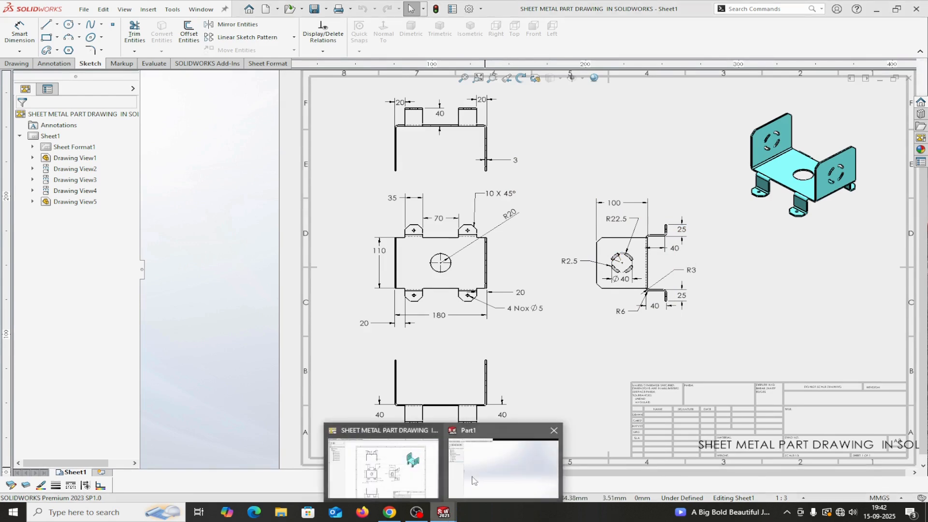
click(503, 464)
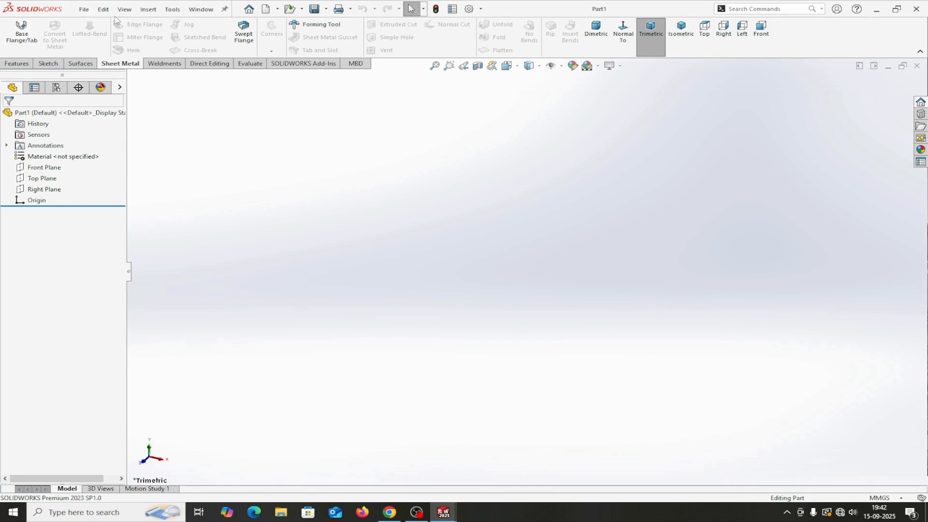
click(598, 68)
click(605, 92)
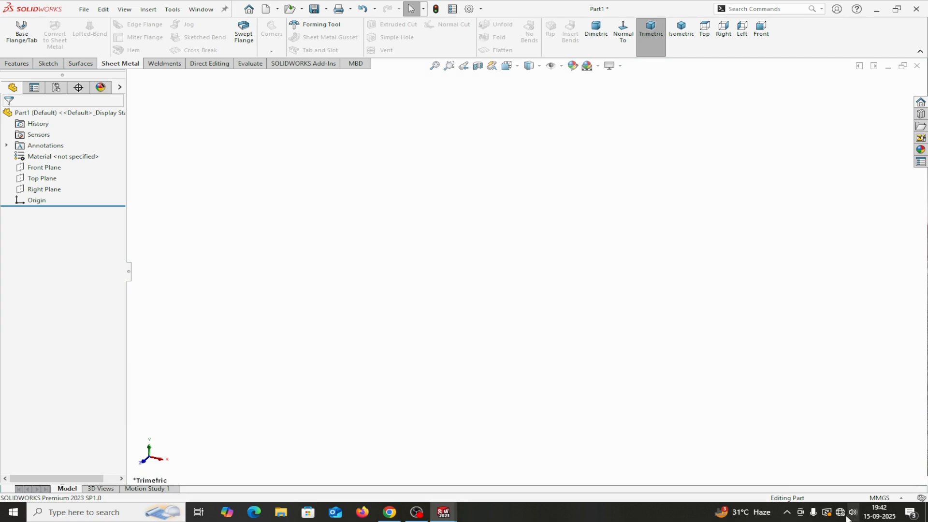
Step: Confirm the MMGS units and begin a new sketch on the Top Plane
click(885, 497)
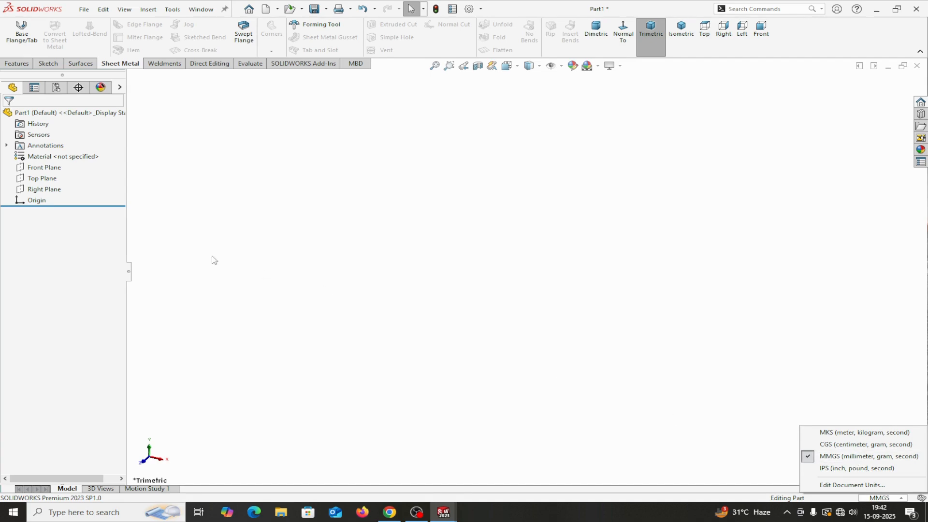
click(41, 179)
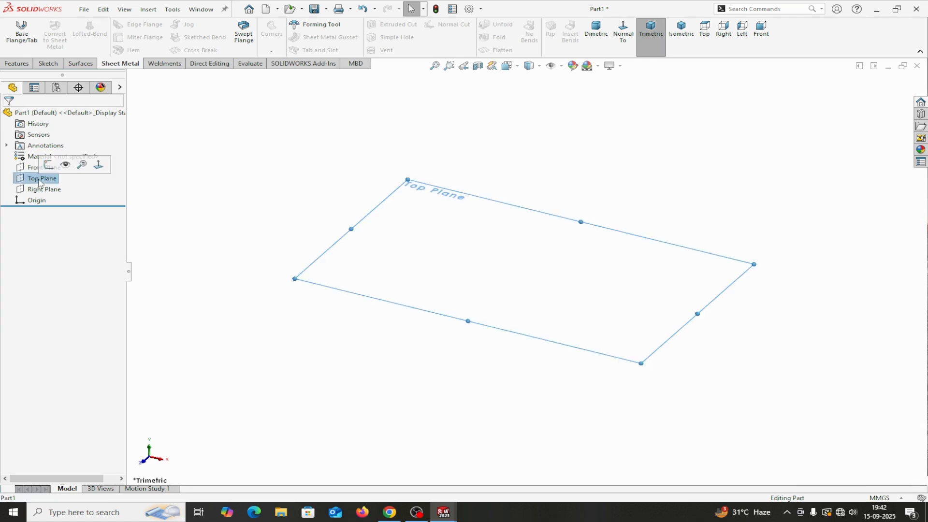
click(50, 167)
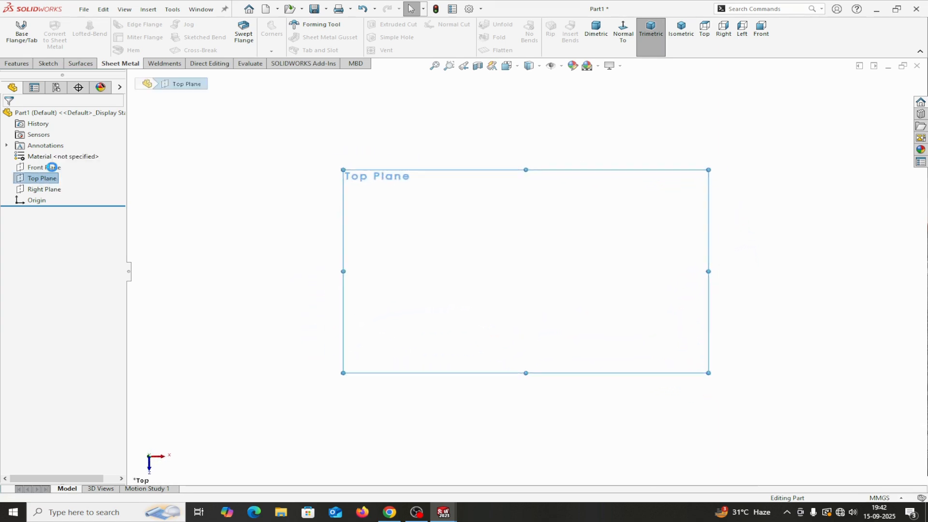
Step: Draw a center rectangle centred on the origin
click(82, 38)
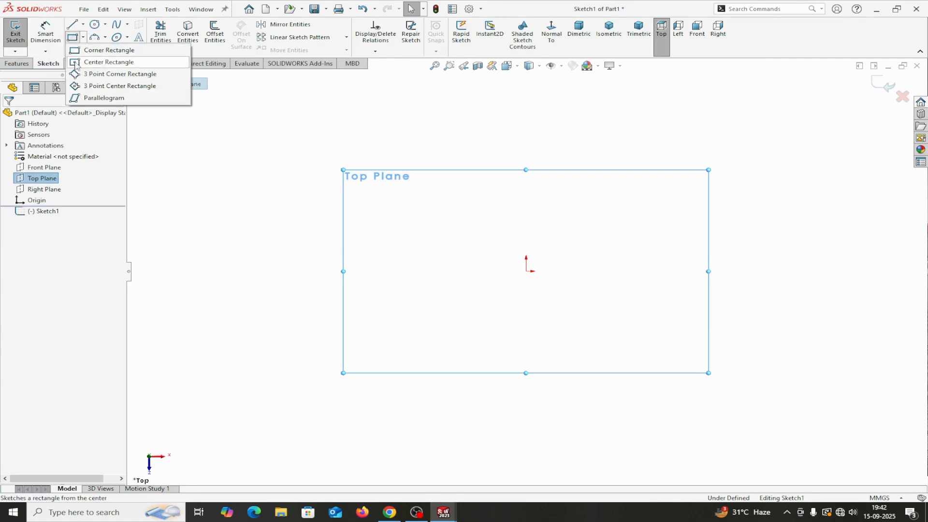
click(101, 62)
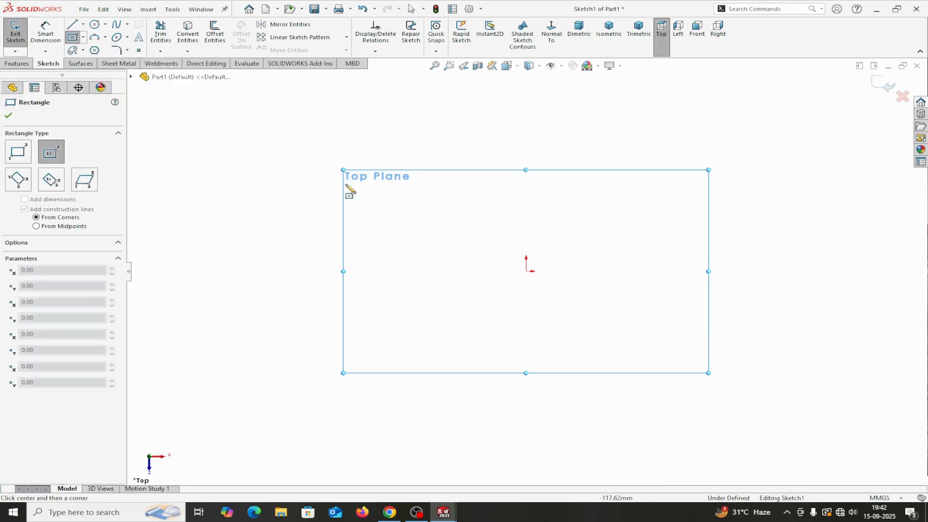
click(526, 271)
click(387, 201)
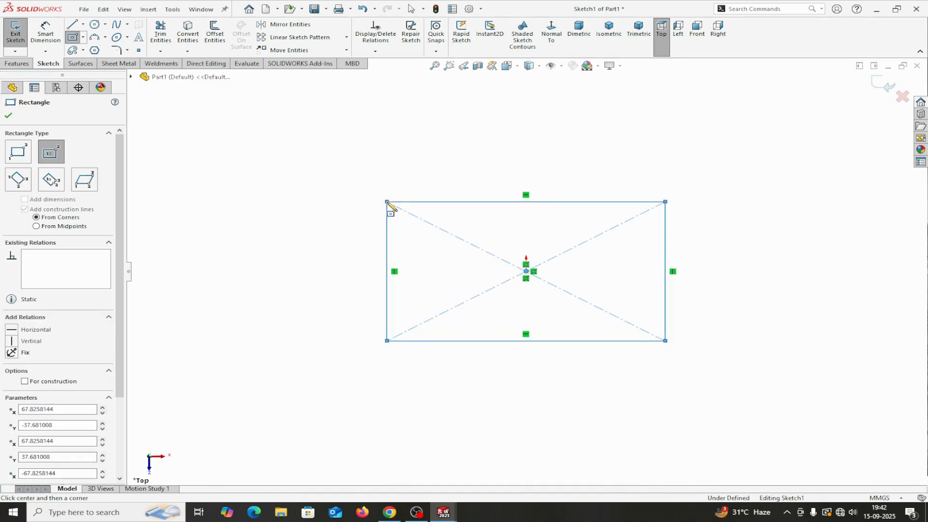
right_click(390, 206)
click(418, 211)
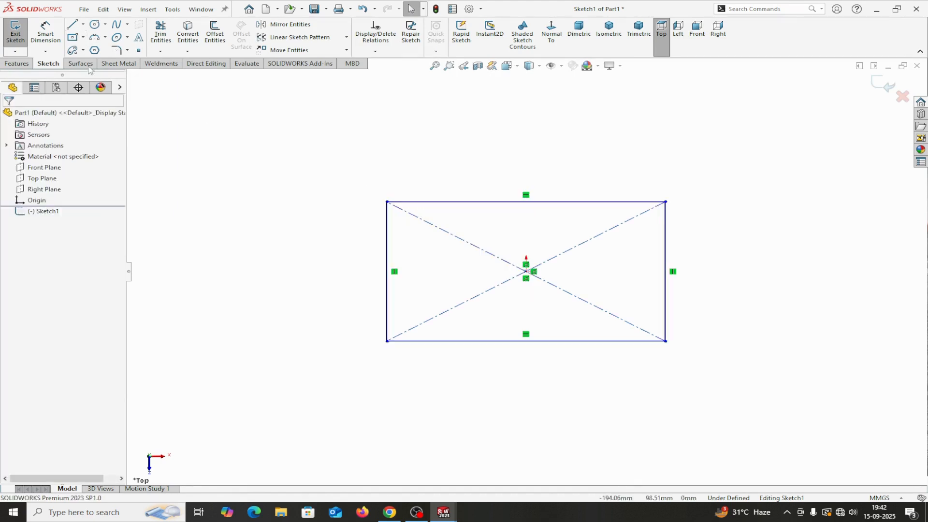
Step: Dimension the rectangle 180 mm wide and 110 mm tall
click(45, 31)
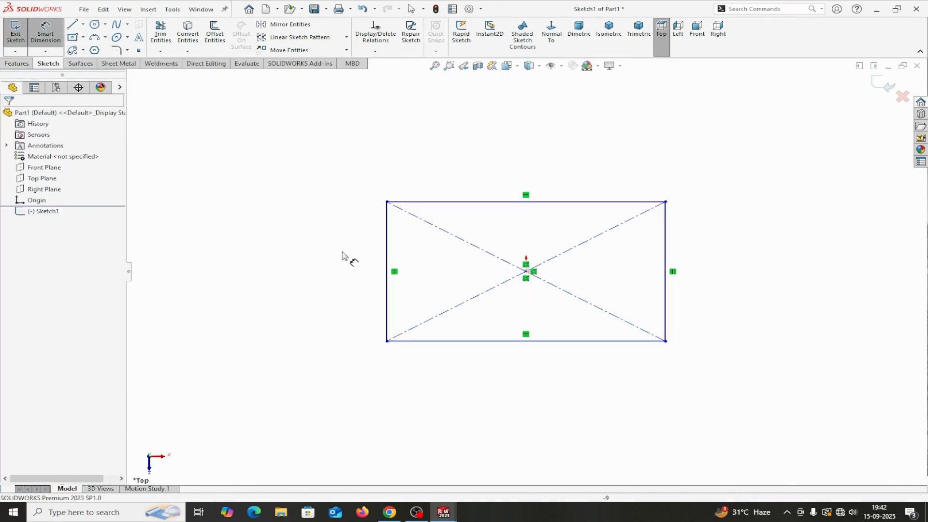
click(441, 341)
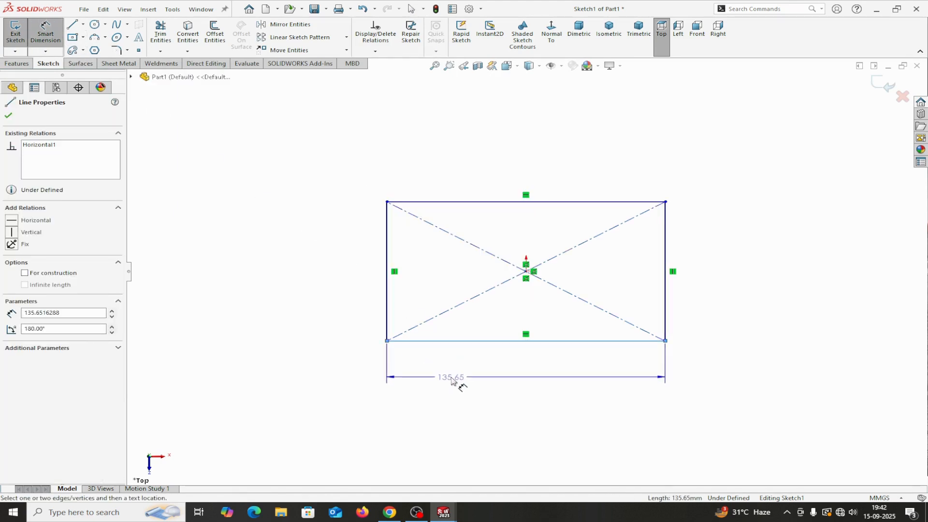
click(451, 379)
text(180)
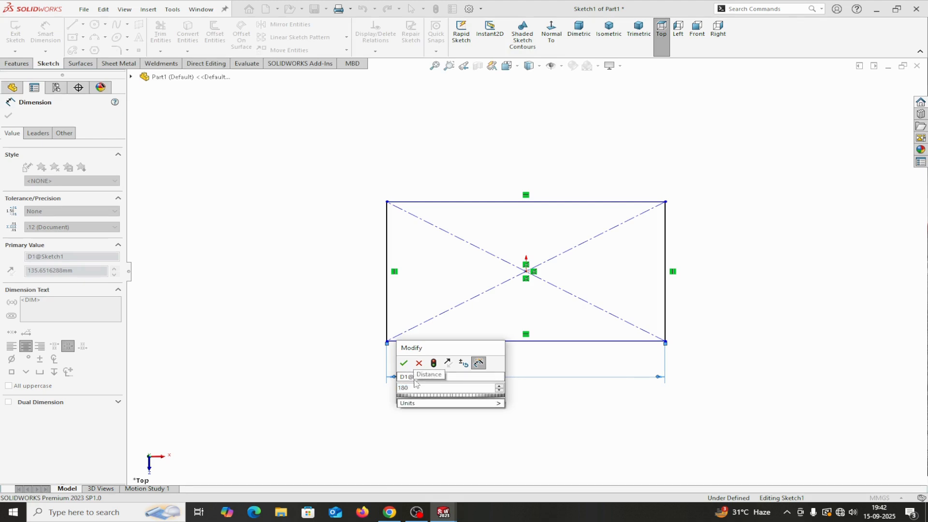
click(404, 363)
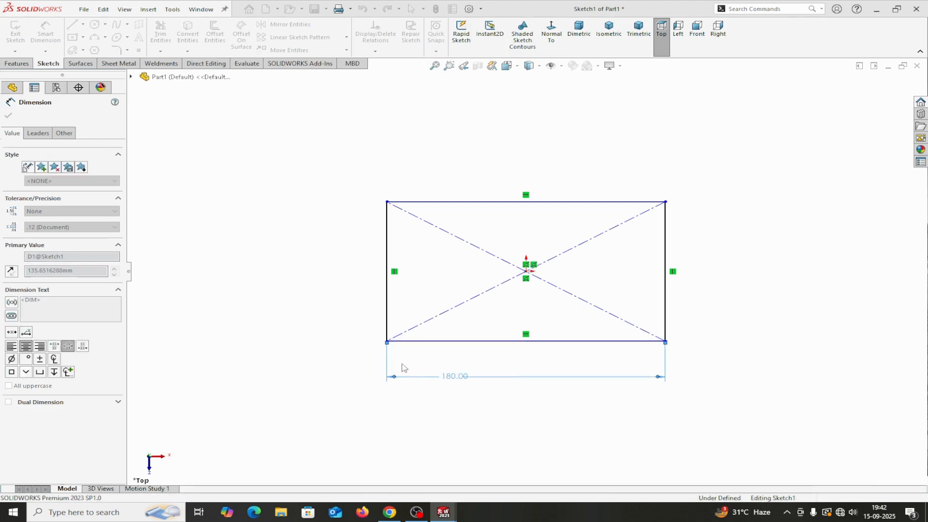
click(385, 318)
click(291, 270)
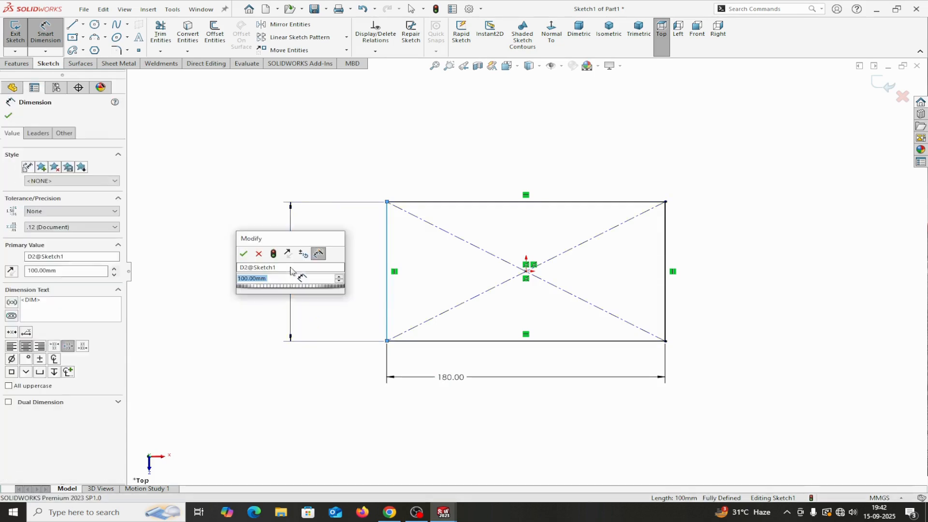
text(110)
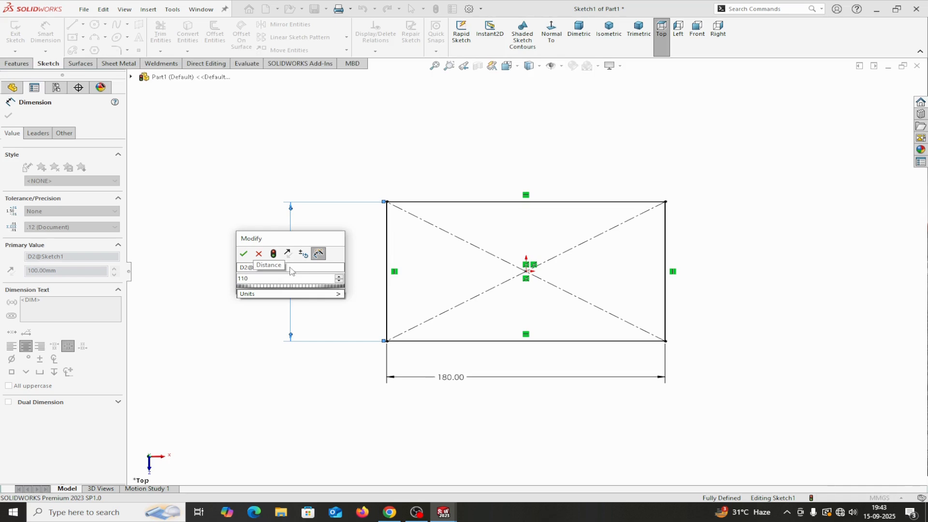
click(244, 254)
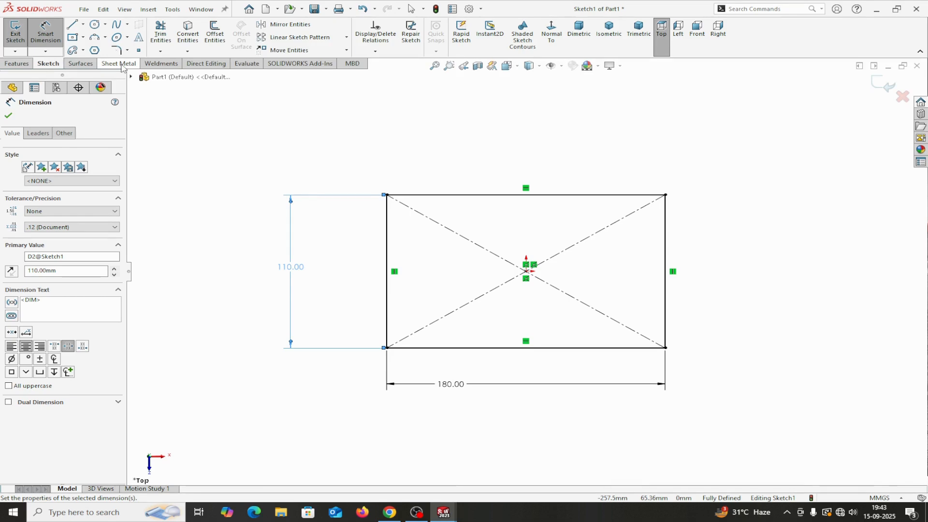
Step: Show the Sheet Metal tool set in the CommandManager
right_click(163, 66)
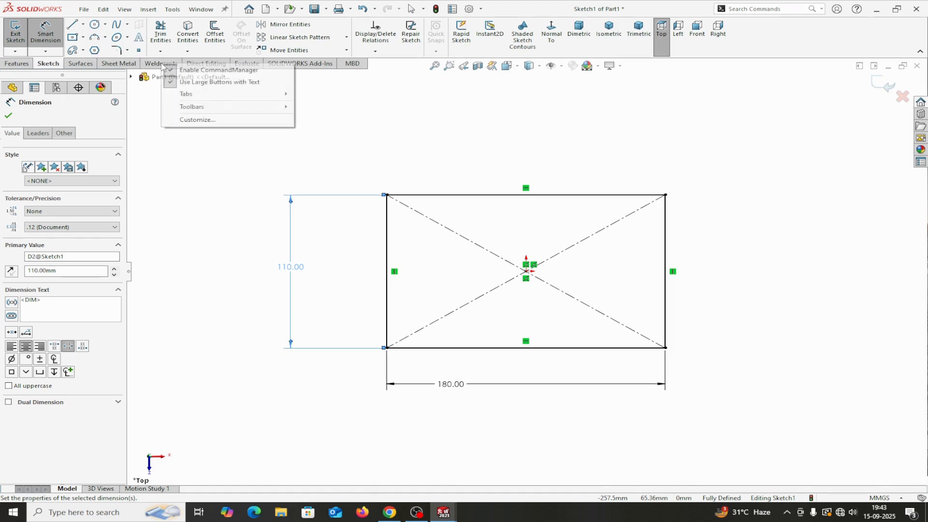
mouse_move(185, 94)
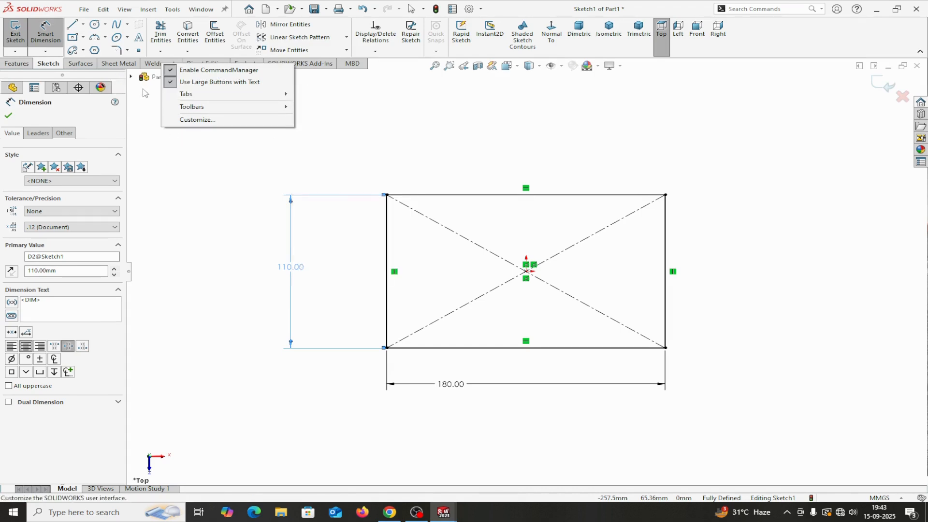
click(11, 115)
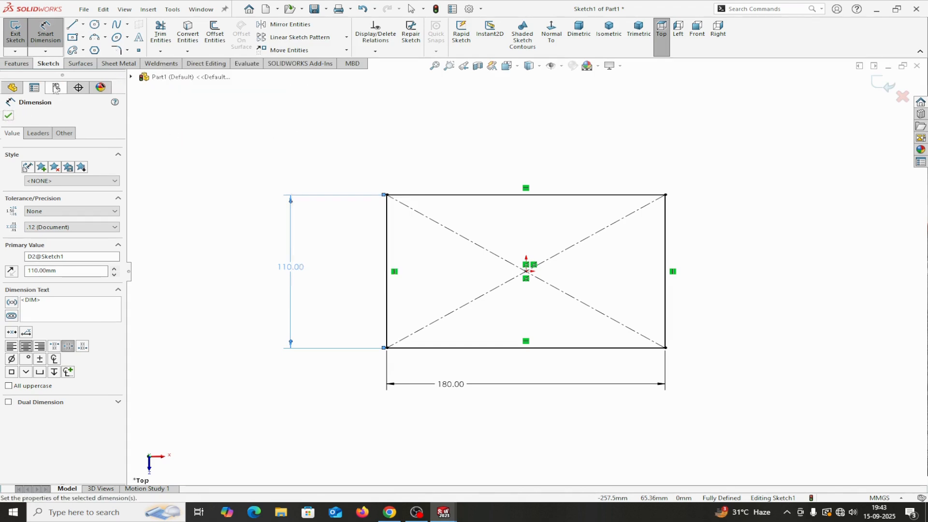
click(116, 63)
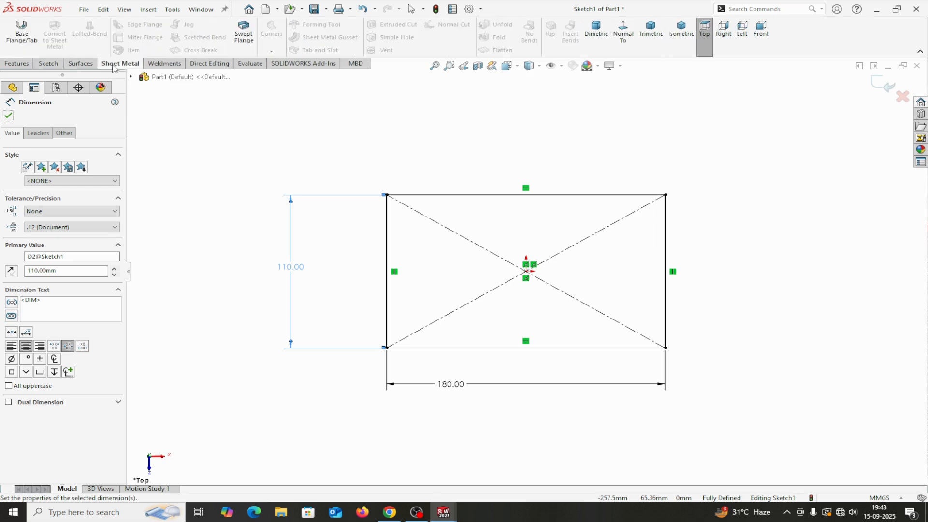
Step: Turn the 180 × 110 rectangle into a 3 mm base flange with reversed thickness
click(22, 34)
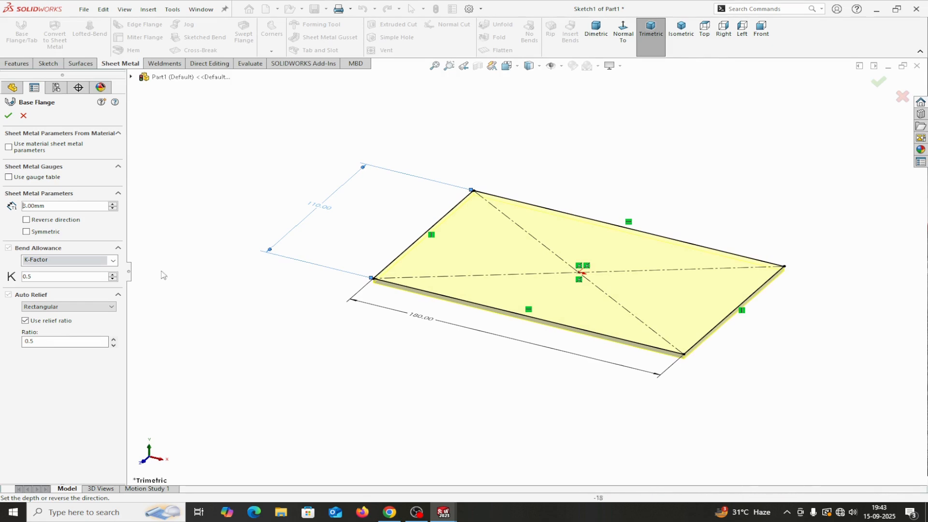
scroll(412, 307, down, 3)
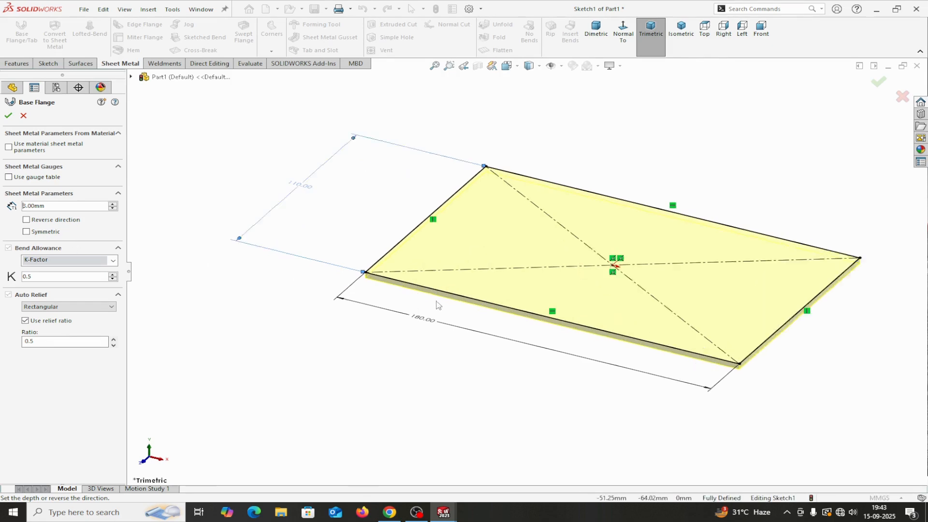
click(28, 222)
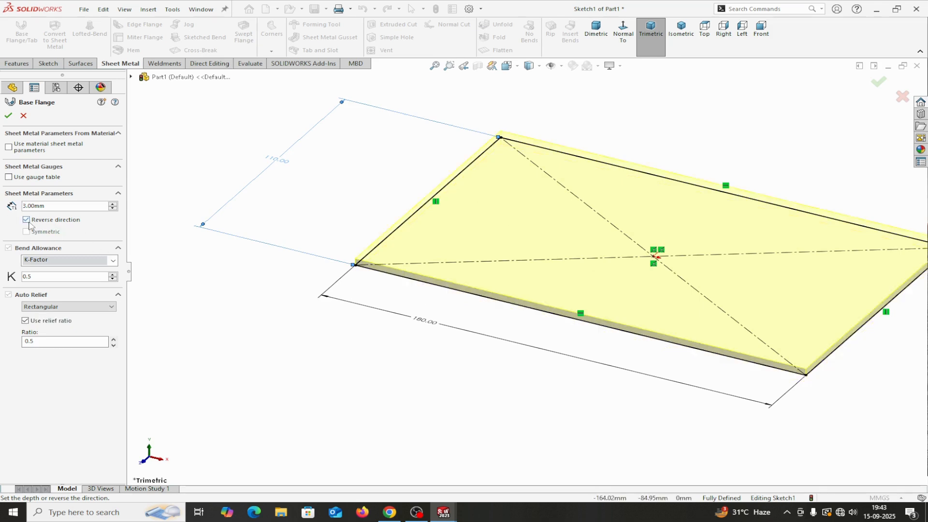
click(27, 221)
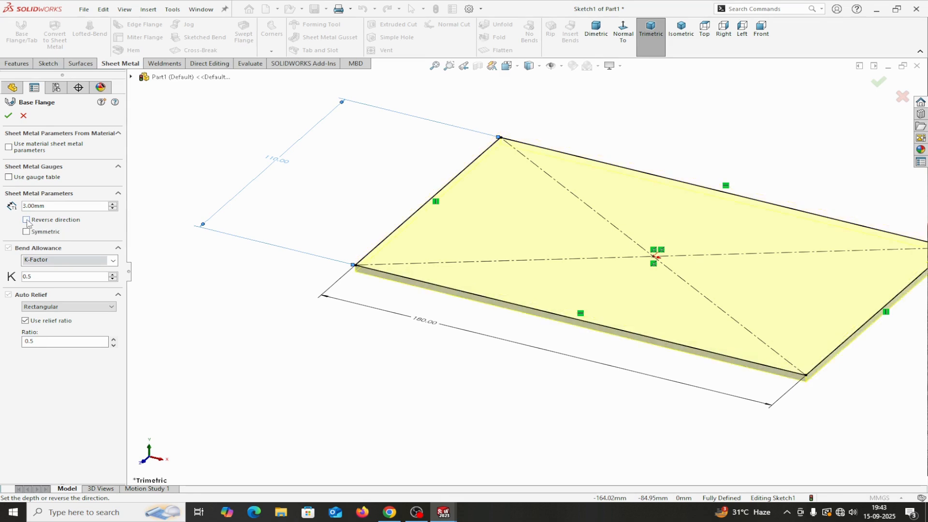
click(27, 220)
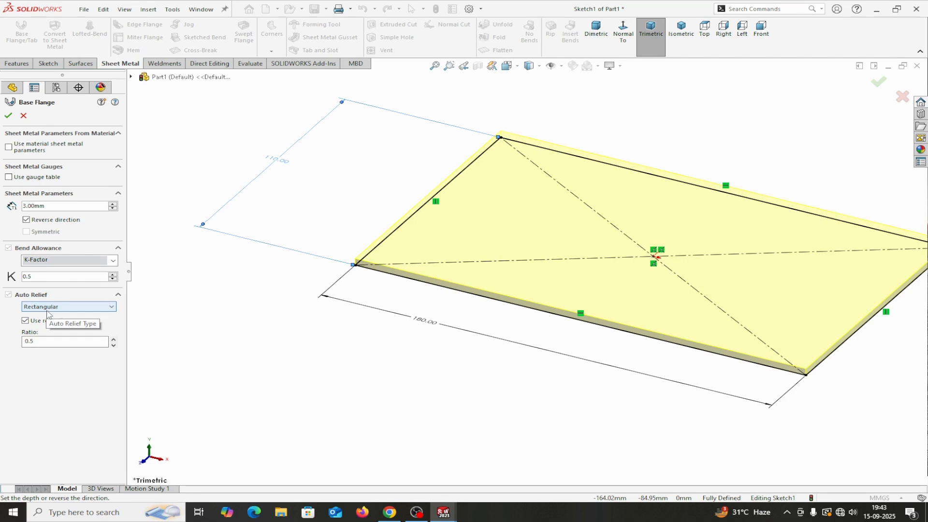
click(9, 115)
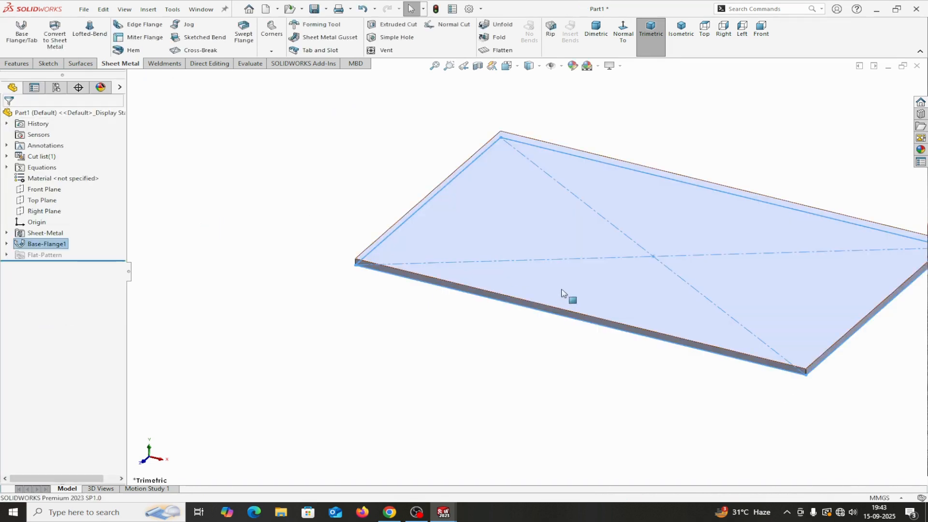
click(680, 44)
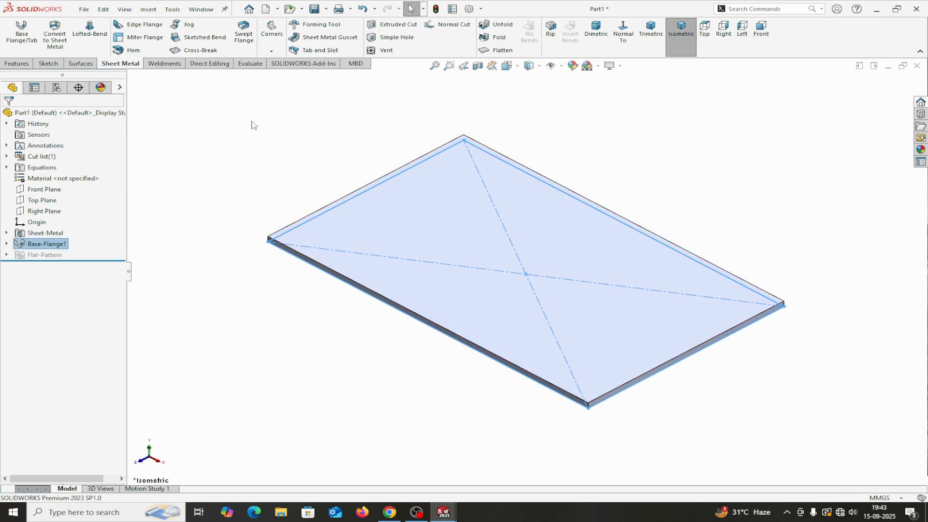
Step: Start an edge flange on the front-right and back-left plate edges
click(143, 29)
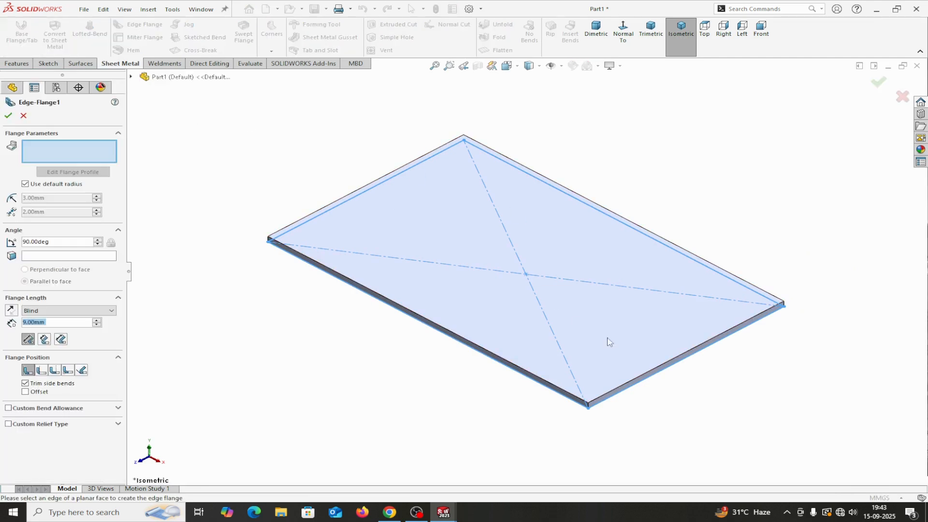
click(657, 370)
click(629, 255)
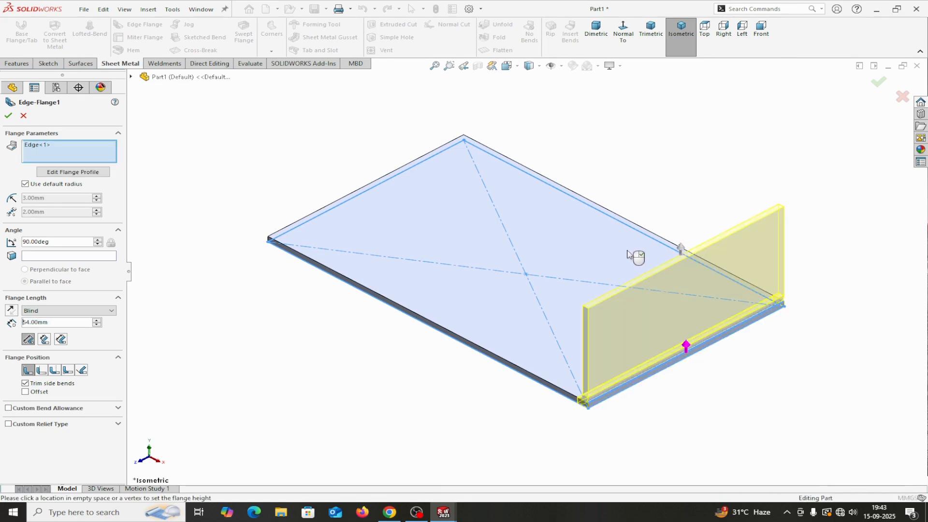
click(375, 183)
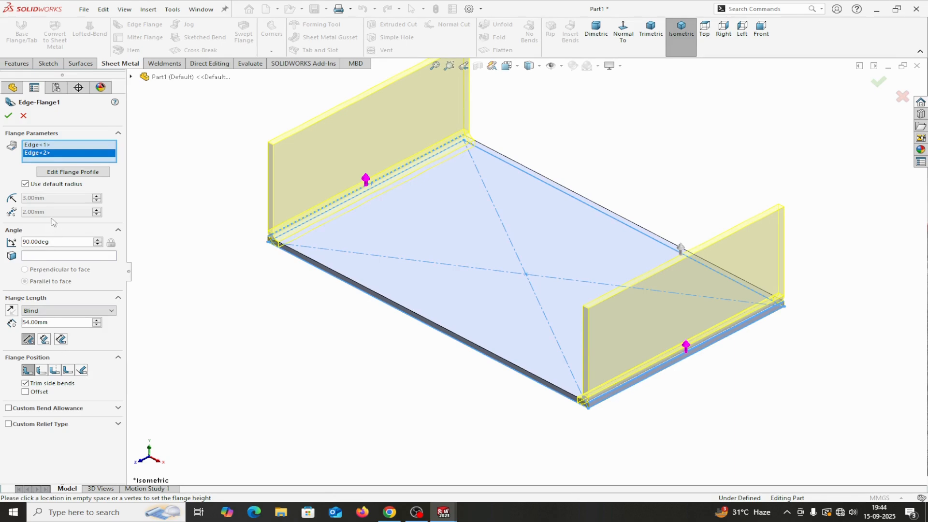
Step: Use a custom 3 mm bend radius and a 100 mm flange length
click(25, 184)
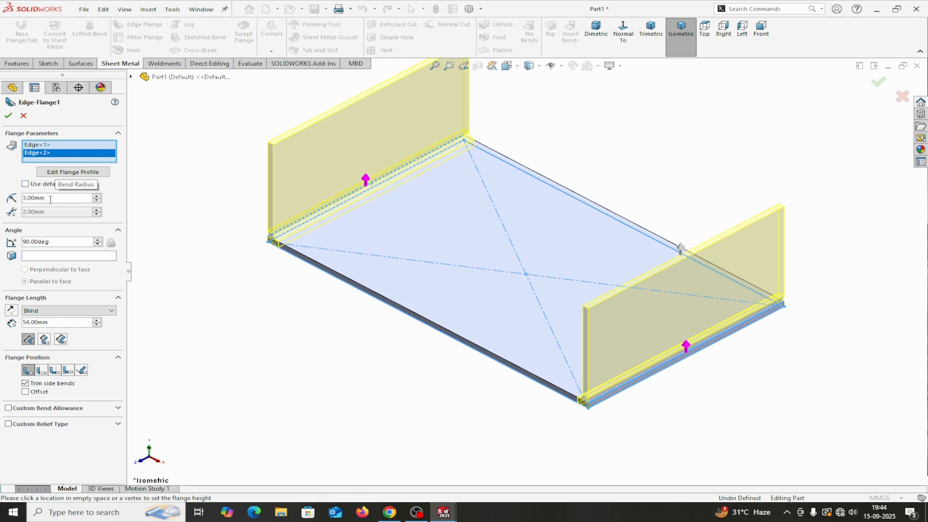
scroll(50, 200, down, 2)
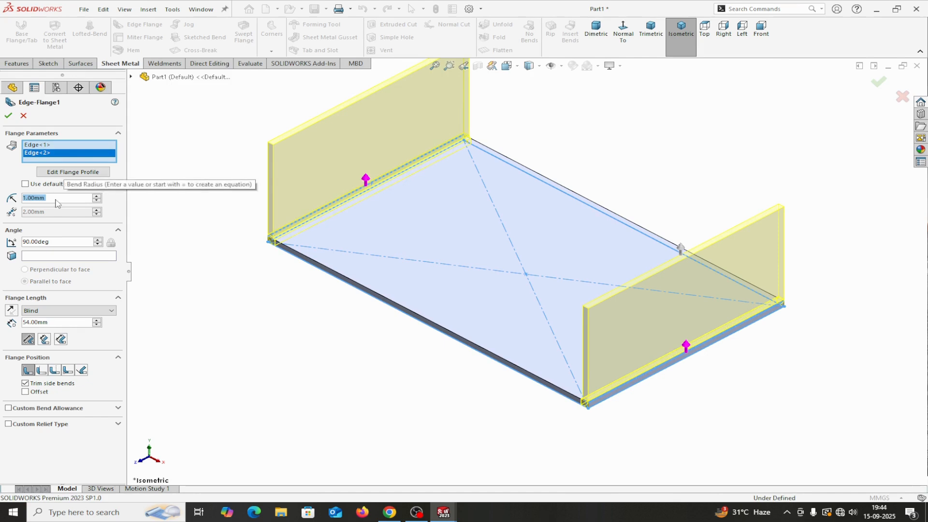
text(3)
scroll(325, 232, down, 5)
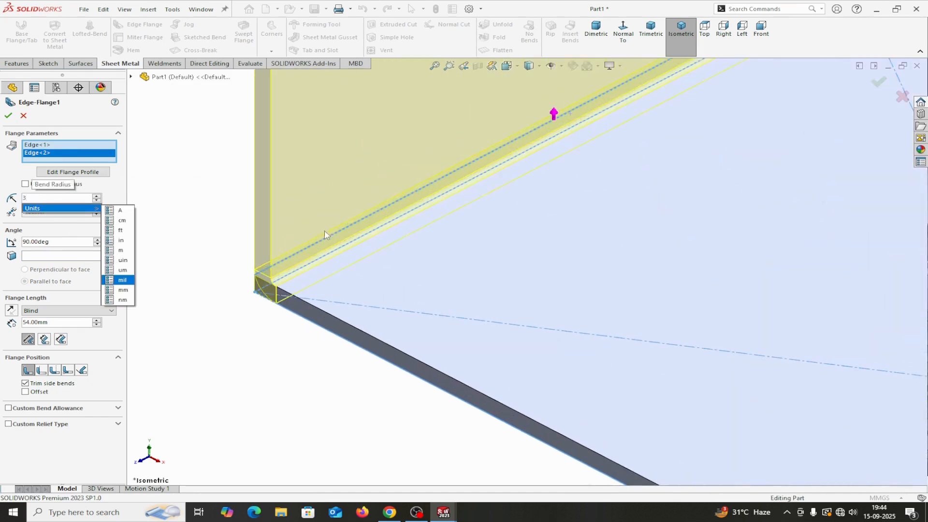
scroll(333, 252, down, 2)
scroll(340, 306, down, 1)
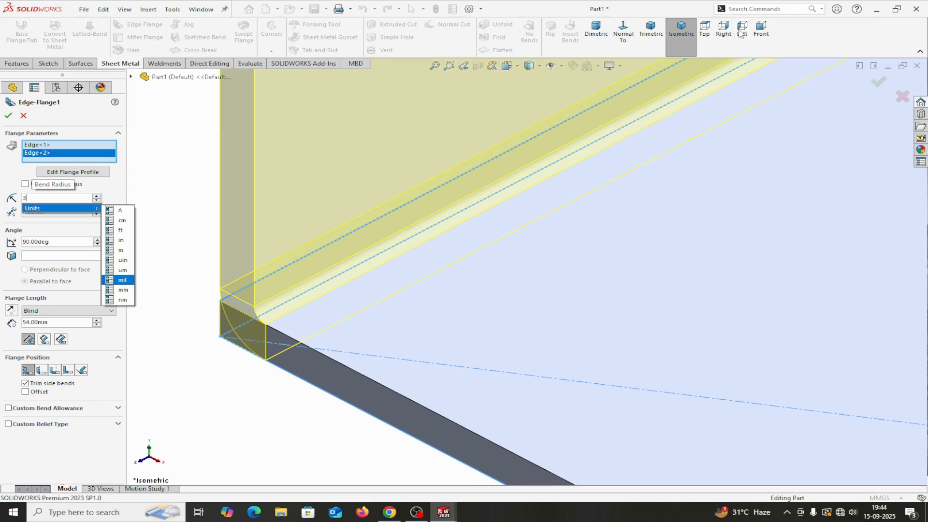
click(761, 35)
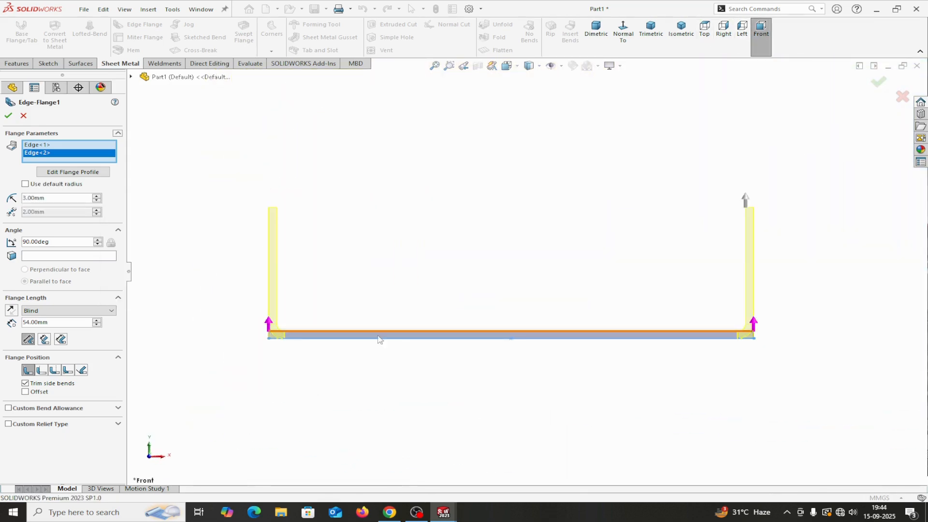
double_click(51, 323)
text(100)
key(Return)
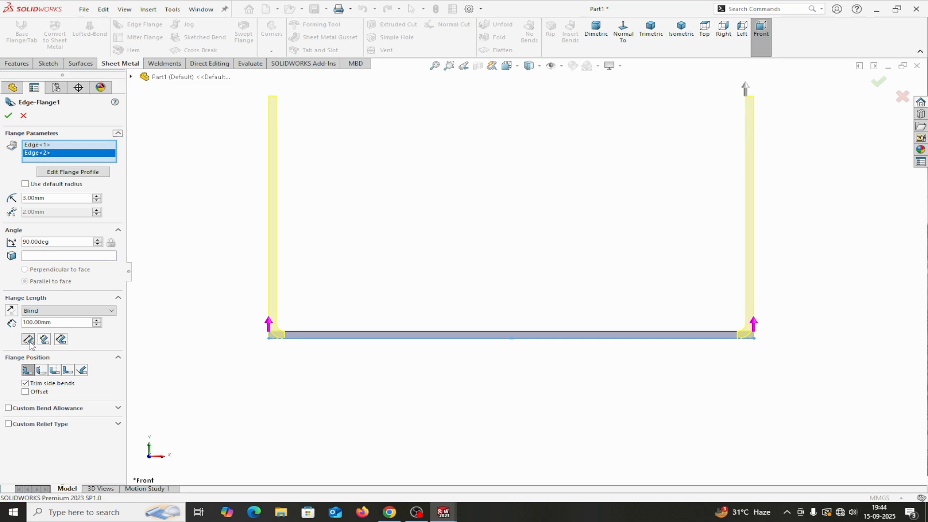
Step: Set the flange position to Material Inside and accept both flanges
scroll(863, 316, down, 3)
scroll(840, 312, up, 4)
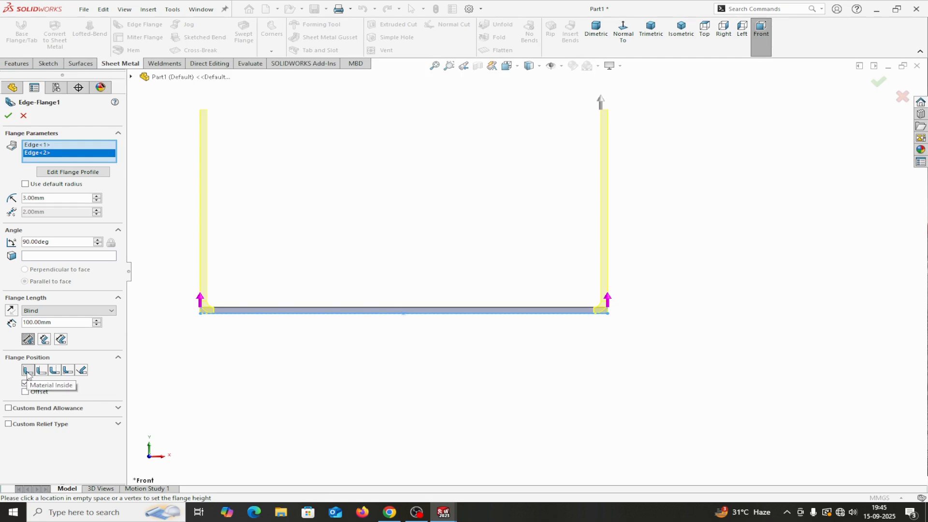
click(42, 371)
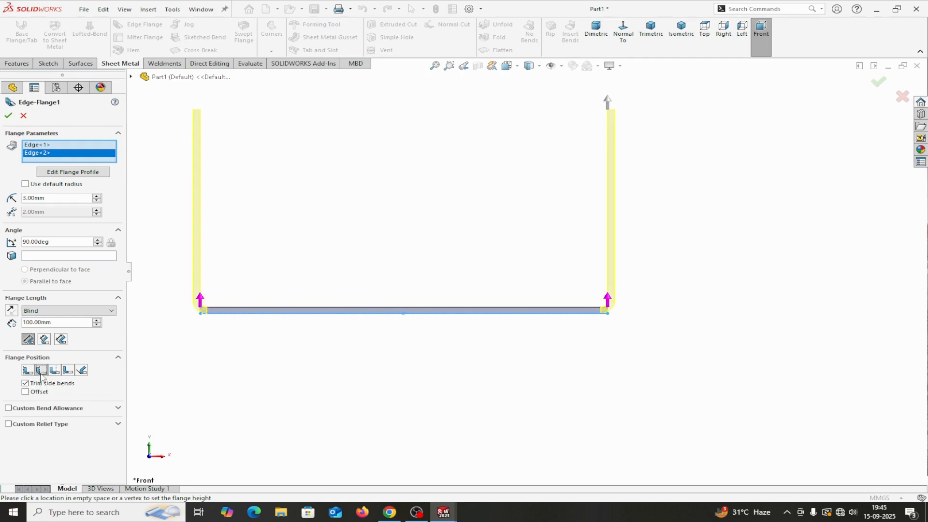
click(54, 370)
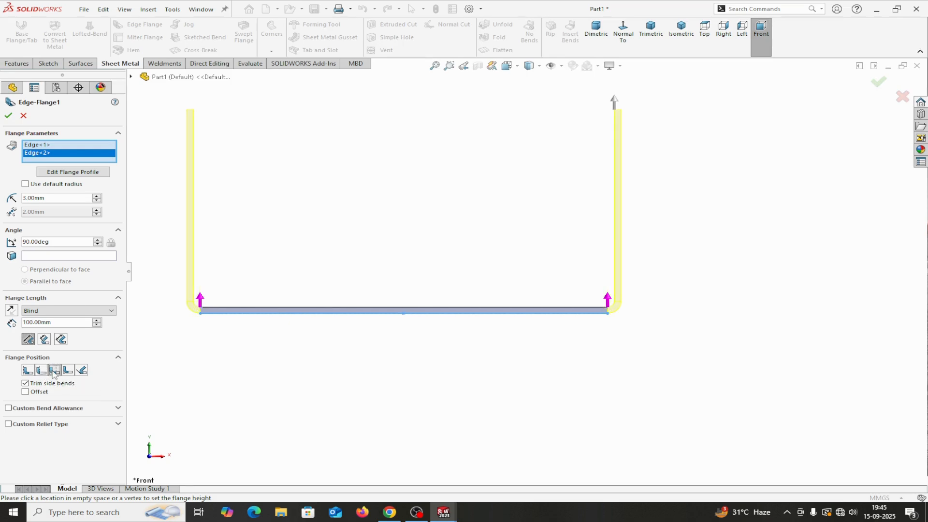
click(30, 372)
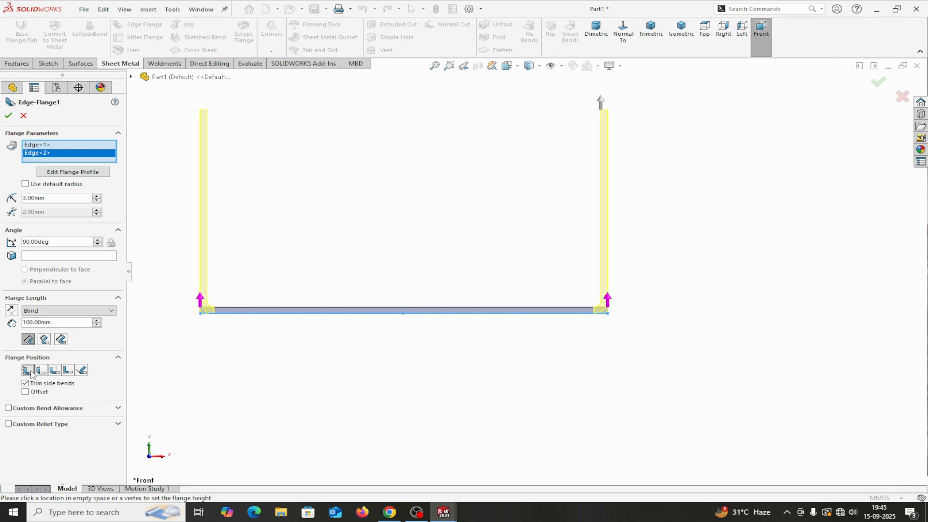
click(9, 115)
middle_drag(666, 393, 644, 405)
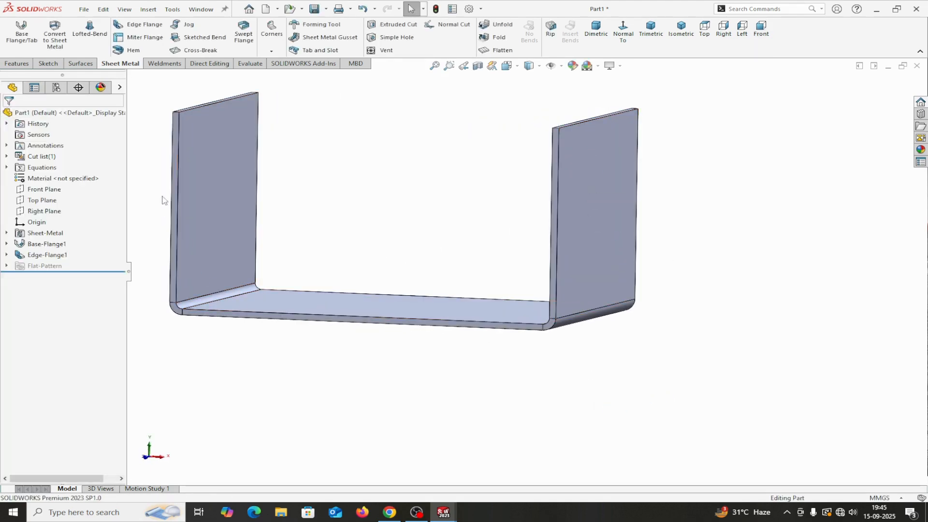
click(250, 63)
click(85, 30)
scroll(232, 297, down, 3)
scroll(250, 300, down, 5)
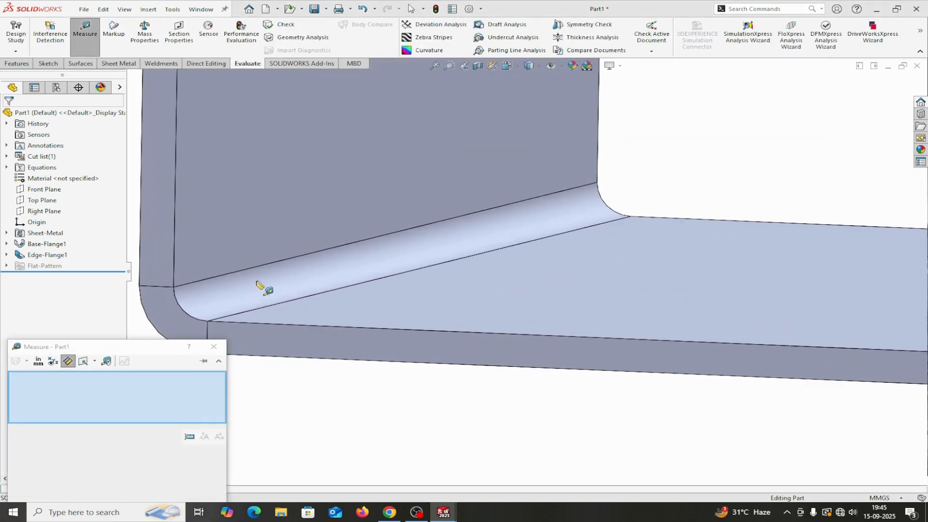
click(257, 284)
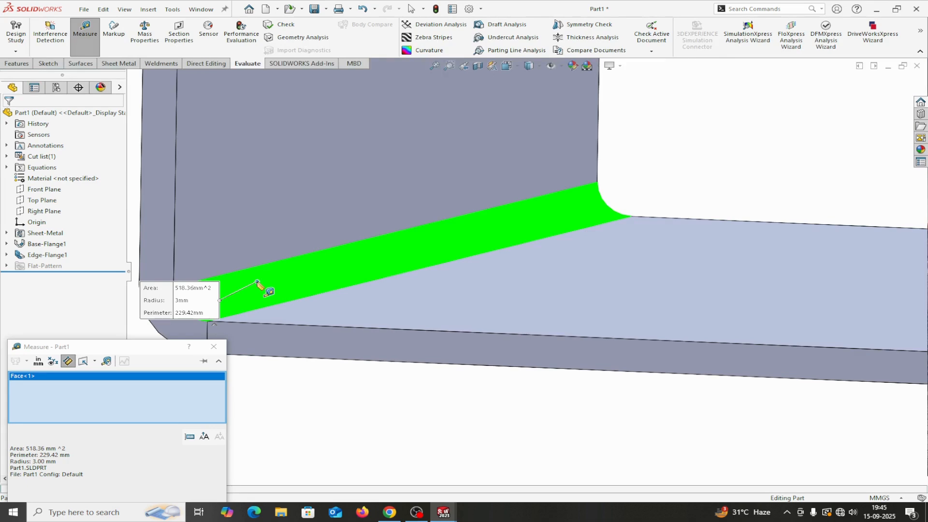
click(213, 347)
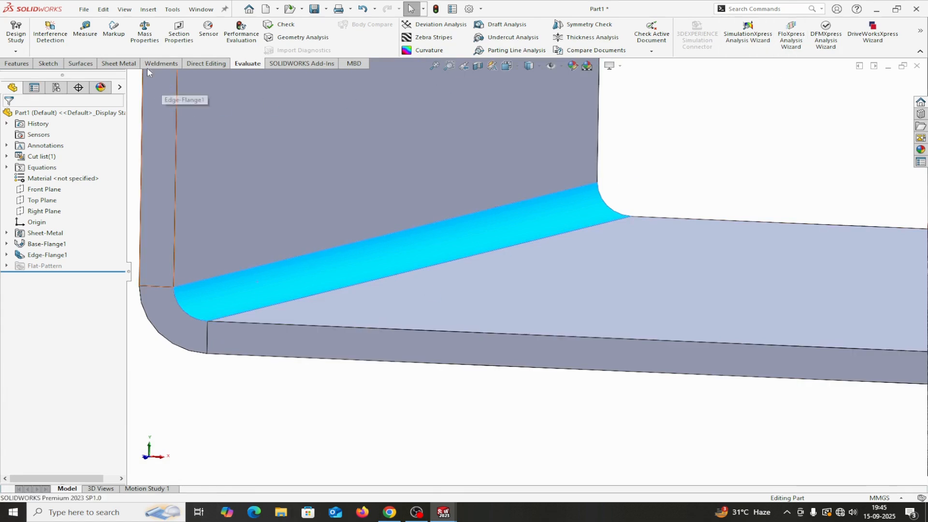
click(116, 64)
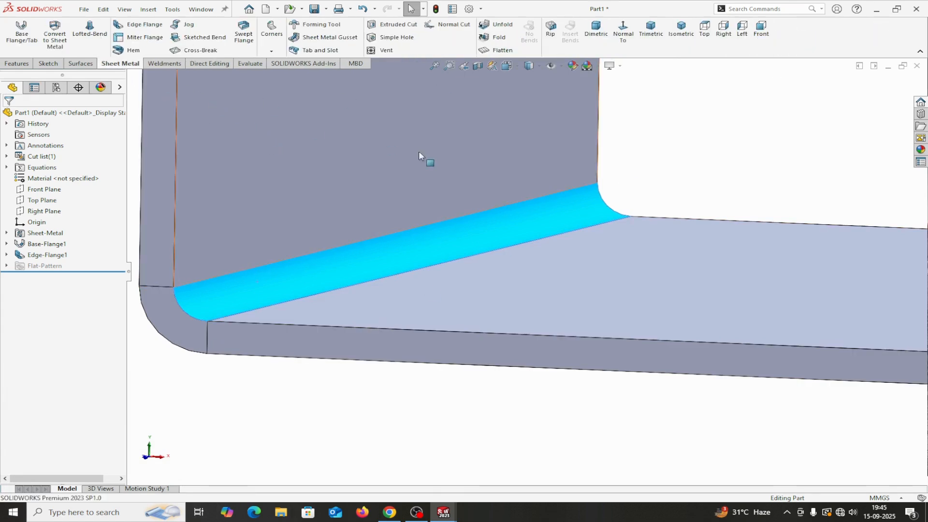
click(650, 29)
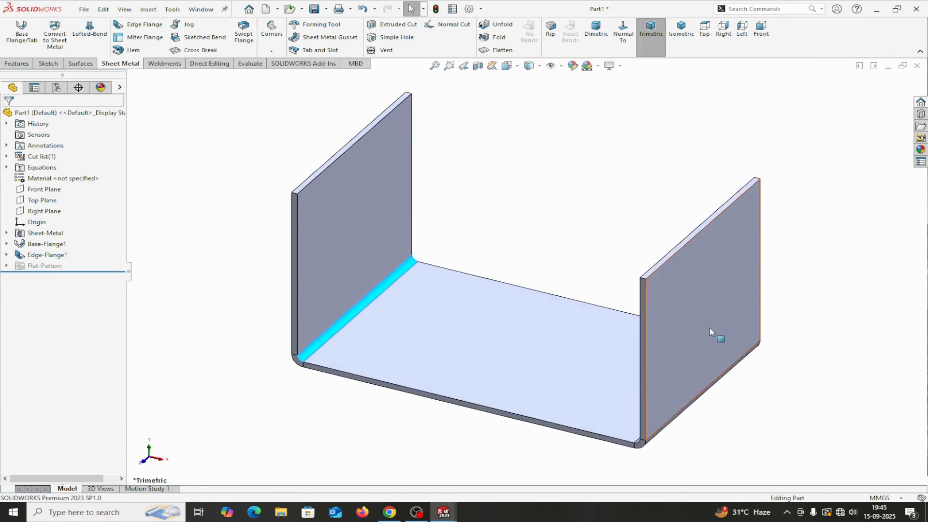
middle_drag(677, 381, 686, 372)
mouse_move(443, 512)
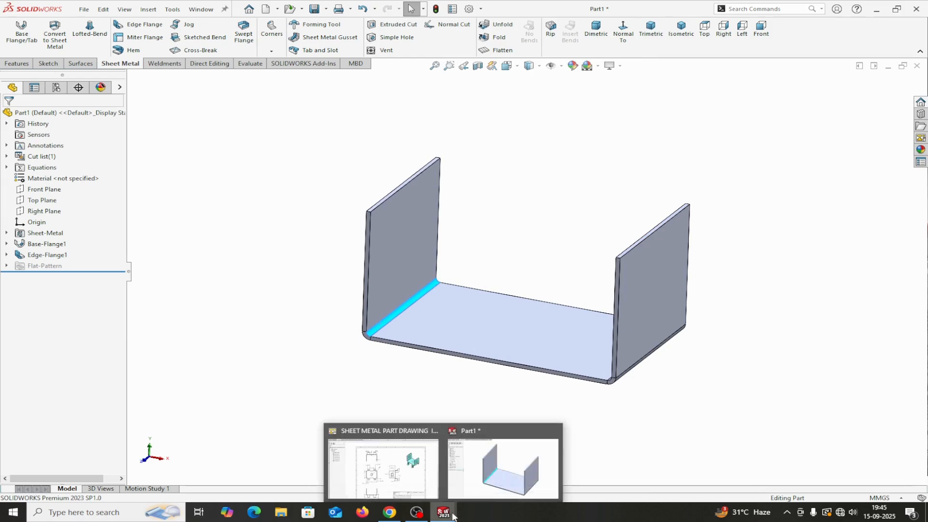
click(383, 468)
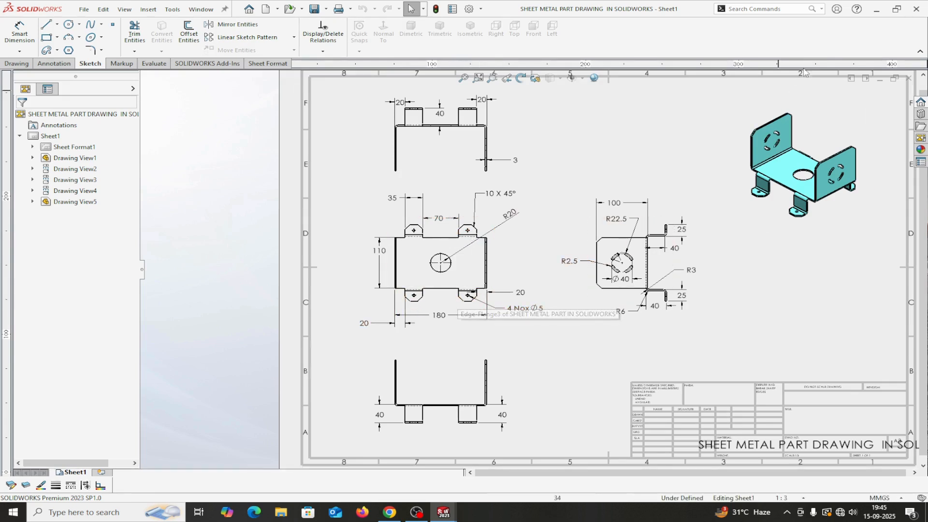
mouse_move(443, 516)
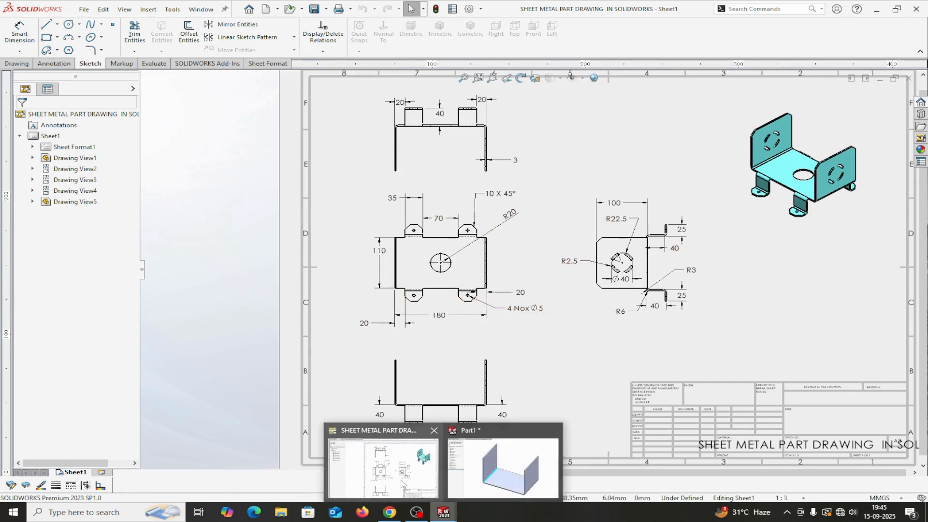
click(474, 473)
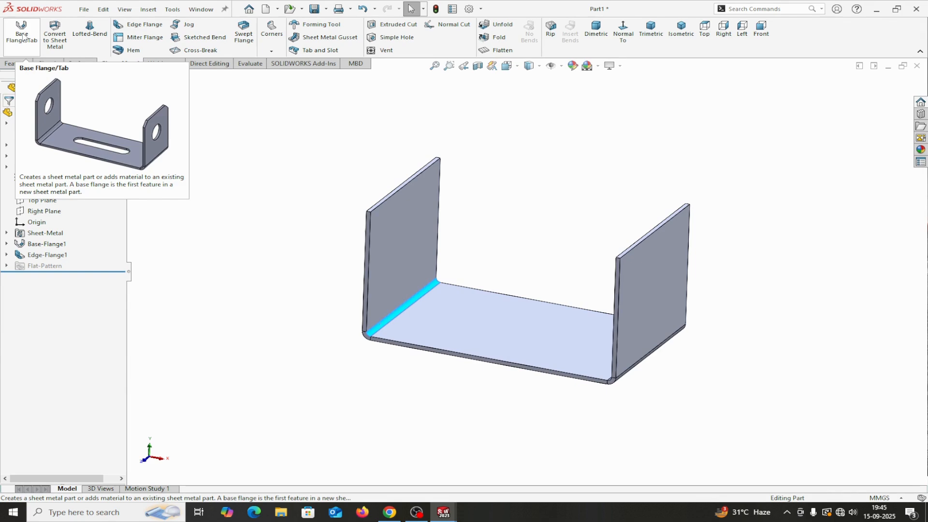
Step: Start a second edge flange on the base's bottom front and back edges
click(140, 26)
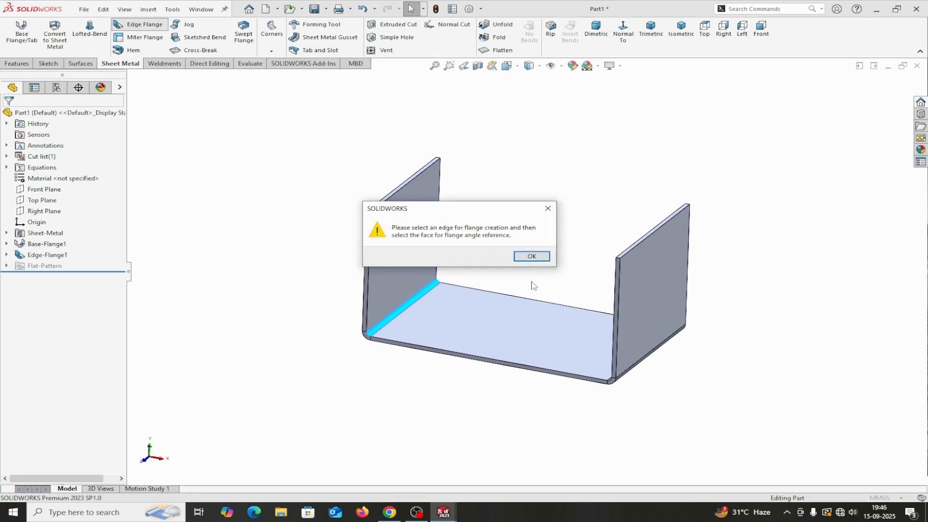
click(531, 256)
click(456, 355)
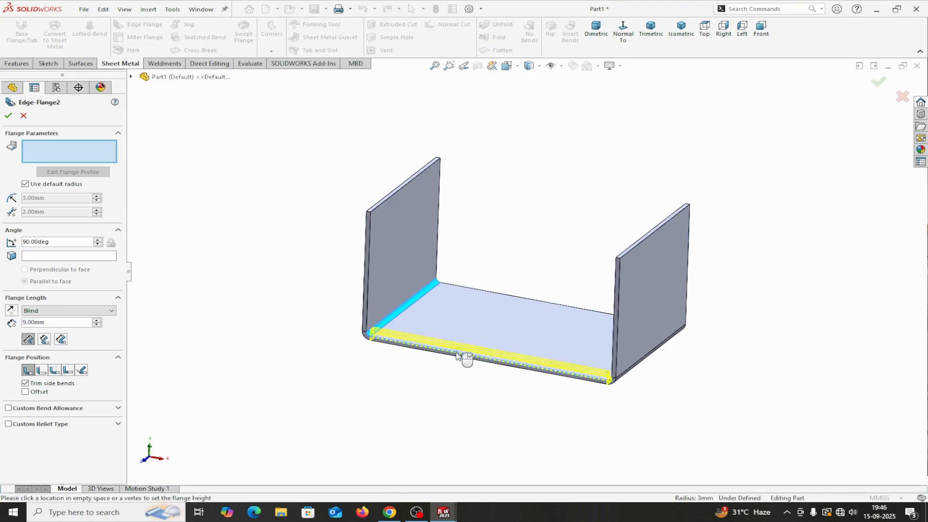
click(441, 429)
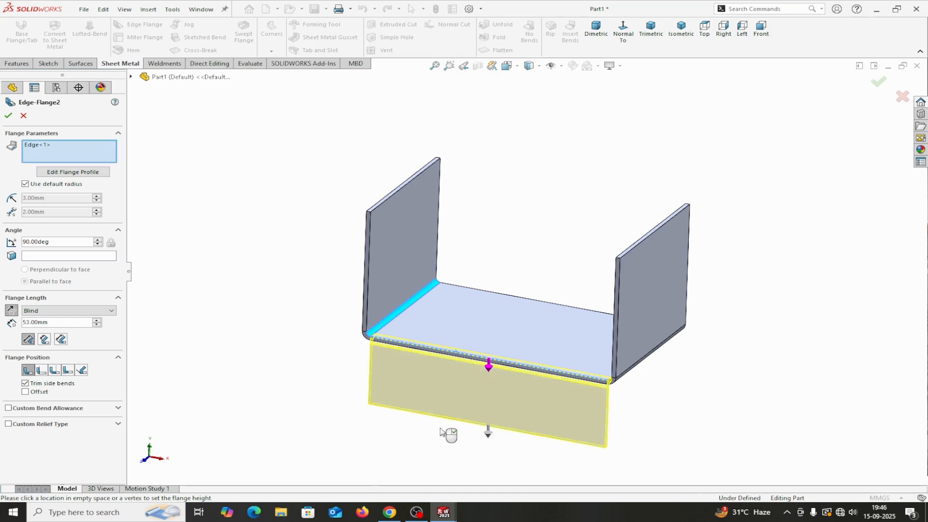
click(523, 299)
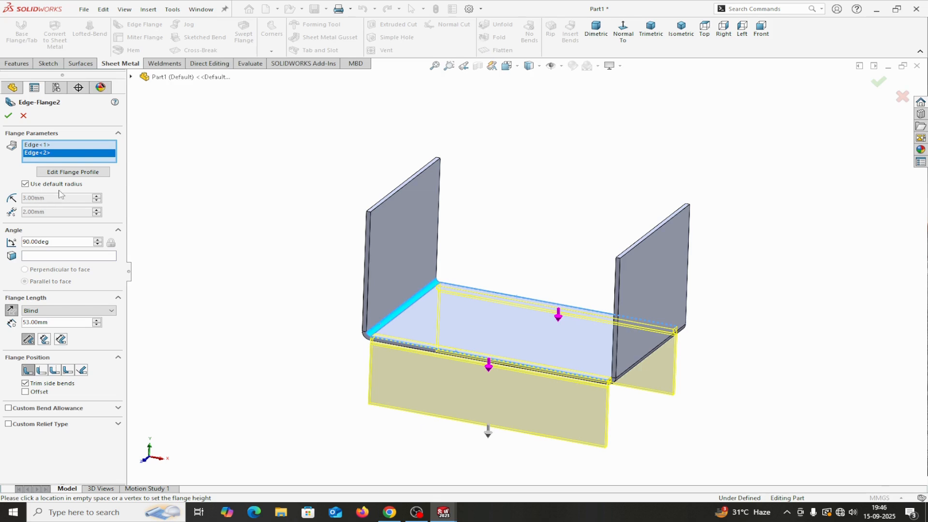
Step: Turn off the default radius and set a 40 mm length to Outer Virtual Sharp
click(25, 185)
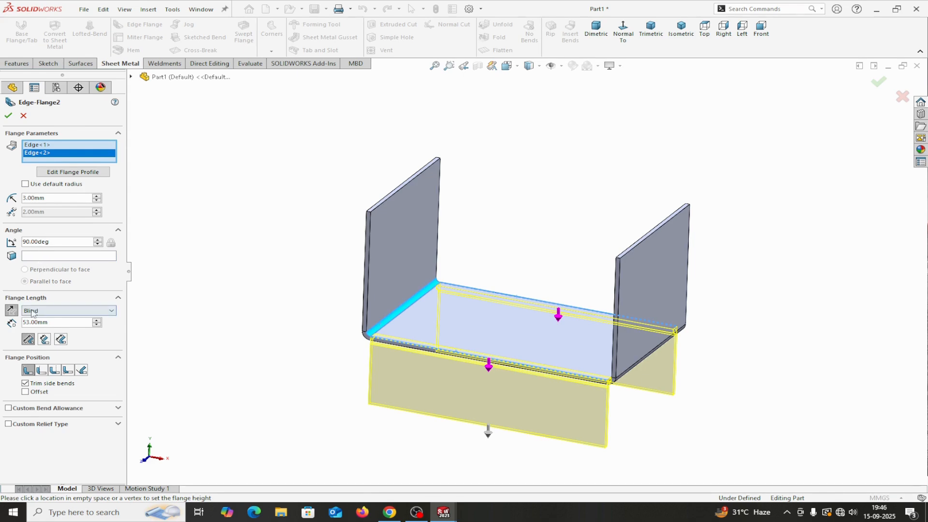
drag(51, 322, 18, 323)
text(40)
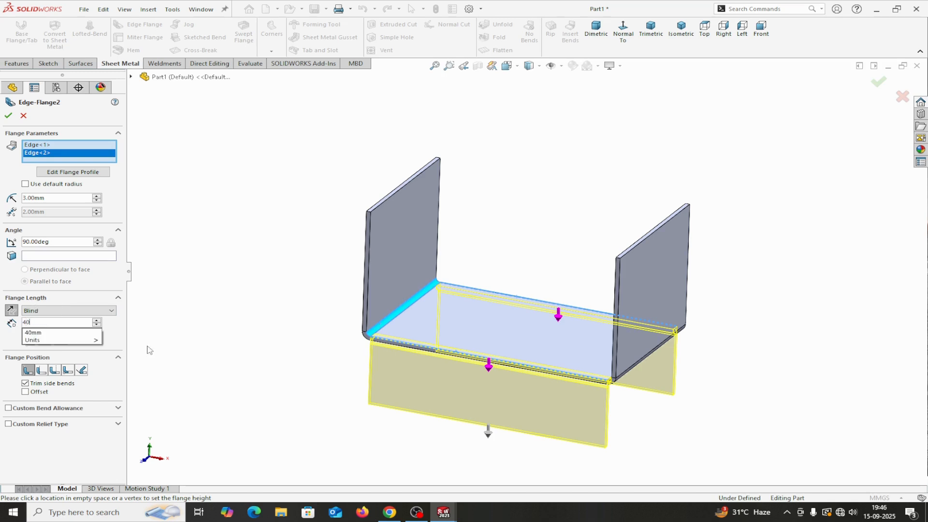
key(Return)
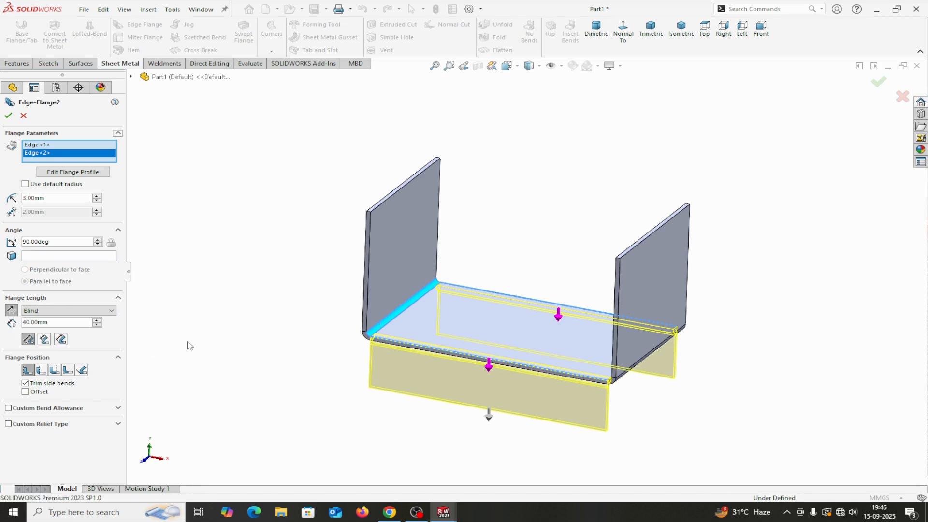
click(28, 340)
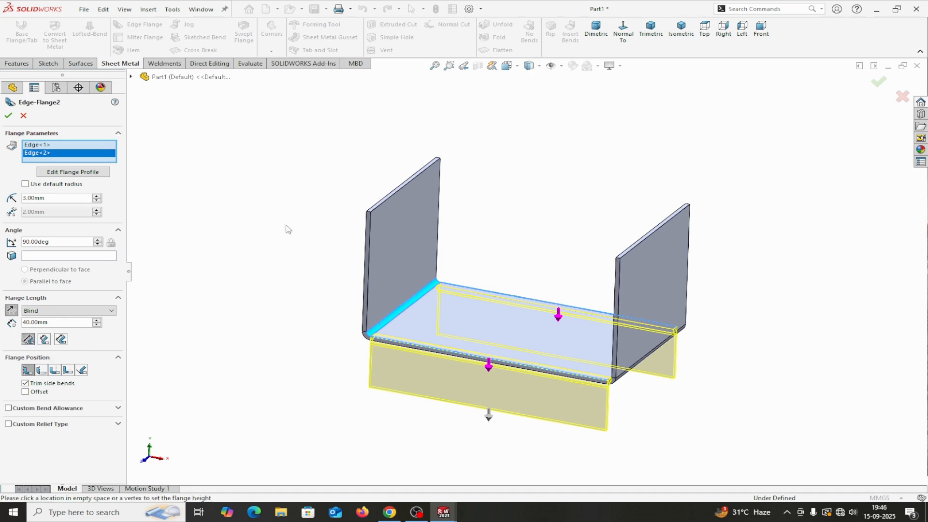
click(761, 29)
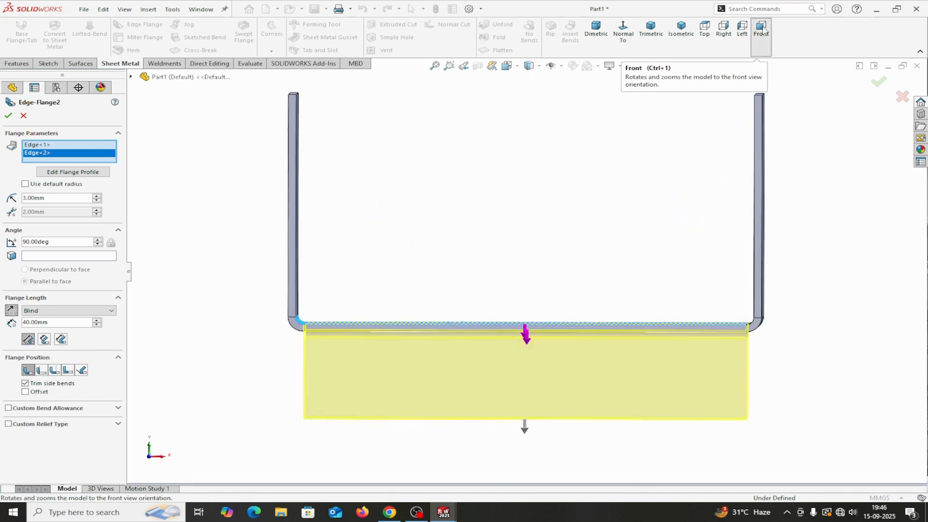
click(741, 29)
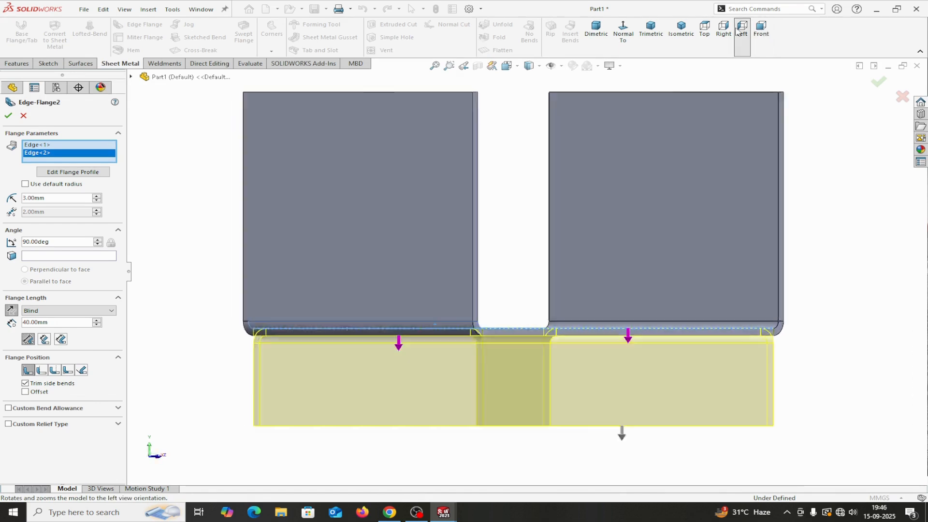
scroll(445, 335, down, 2)
scroll(412, 329, down, 2)
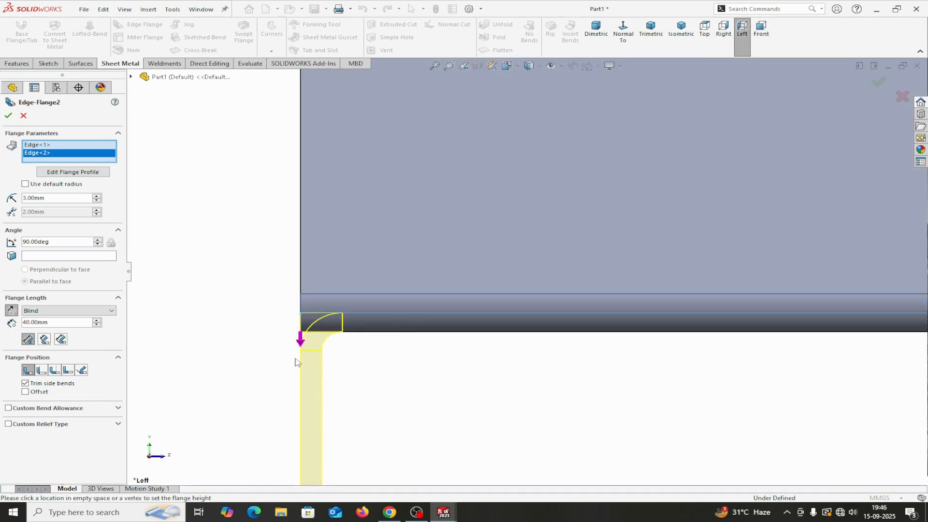
middle_drag(344, 376, 349, 375)
middle_drag(473, 382, 648, 385)
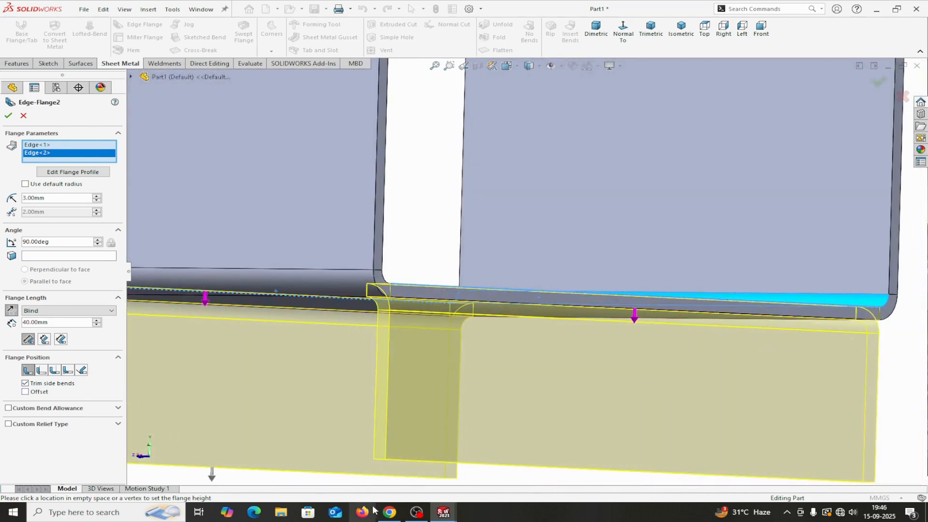
mouse_move(439, 515)
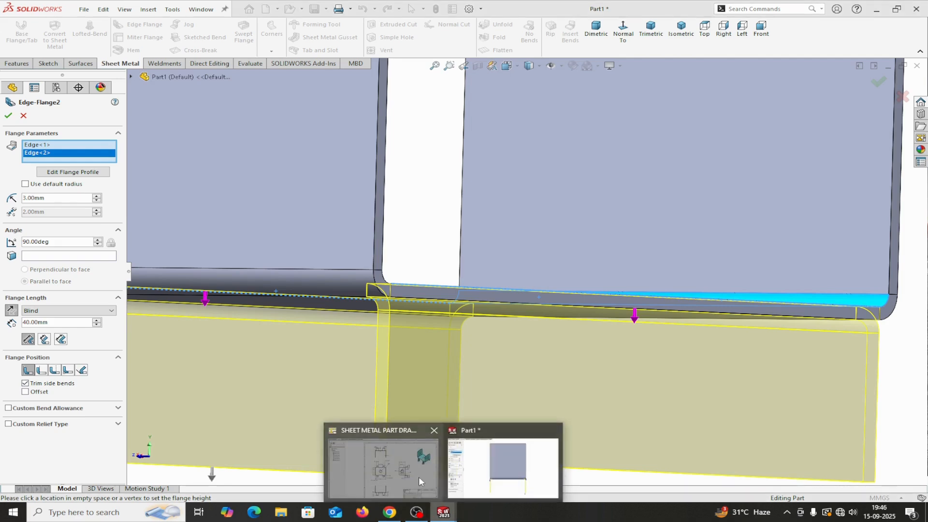
scroll(354, 440, up, 3)
scroll(353, 440, up, 2)
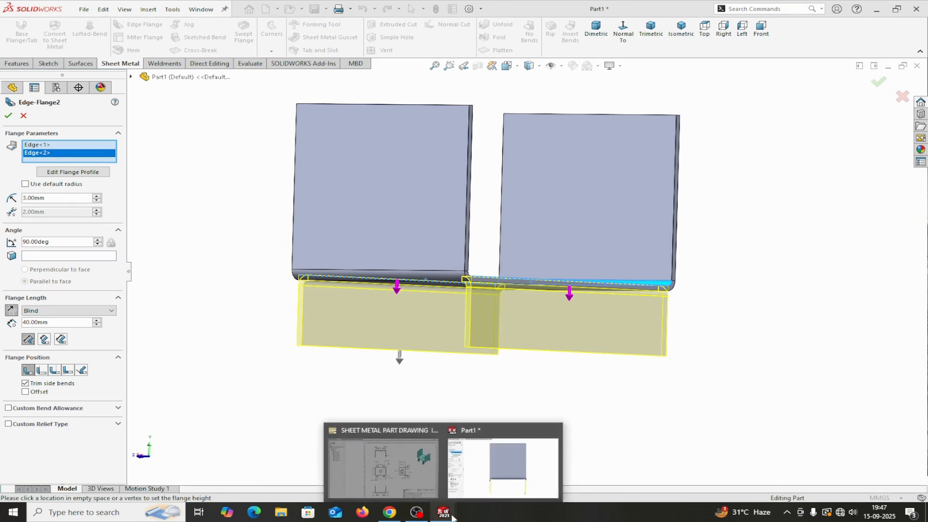
click(433, 490)
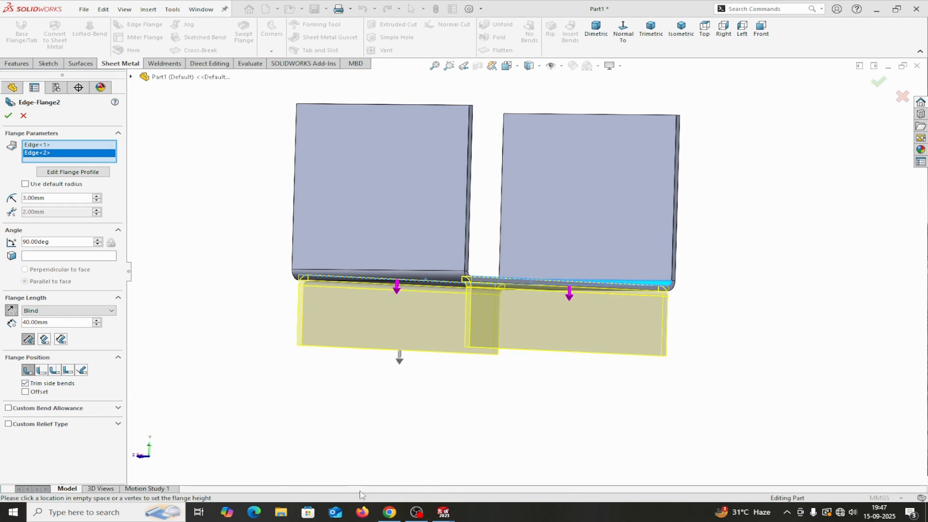
mouse_move(440, 513)
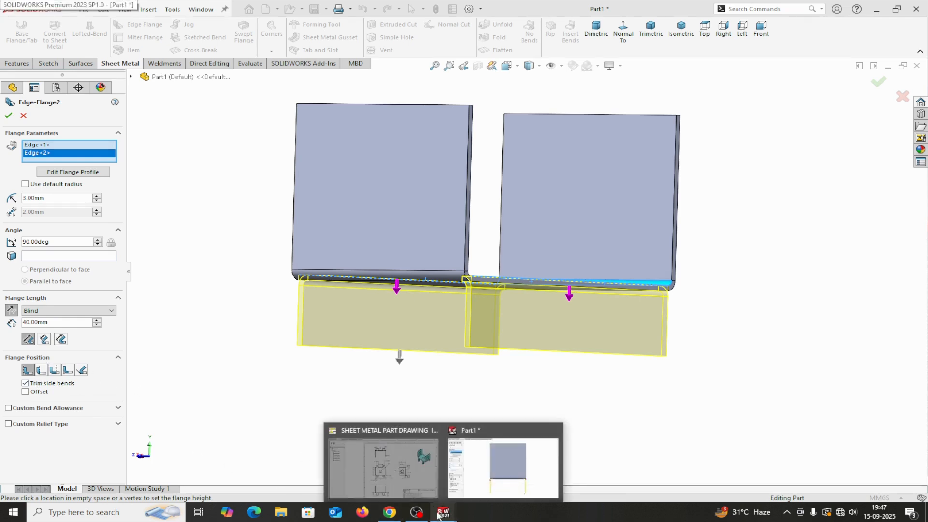
mouse_move(419, 483)
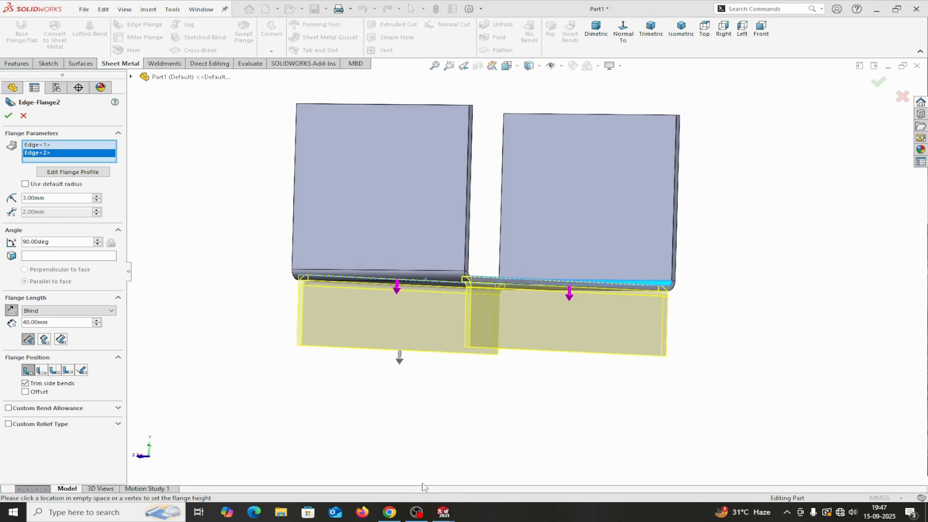
Step: Set the 40 mm flanges to Bend Outside, checking from the left view
click(54, 370)
middle_drag(279, 388, 262, 397)
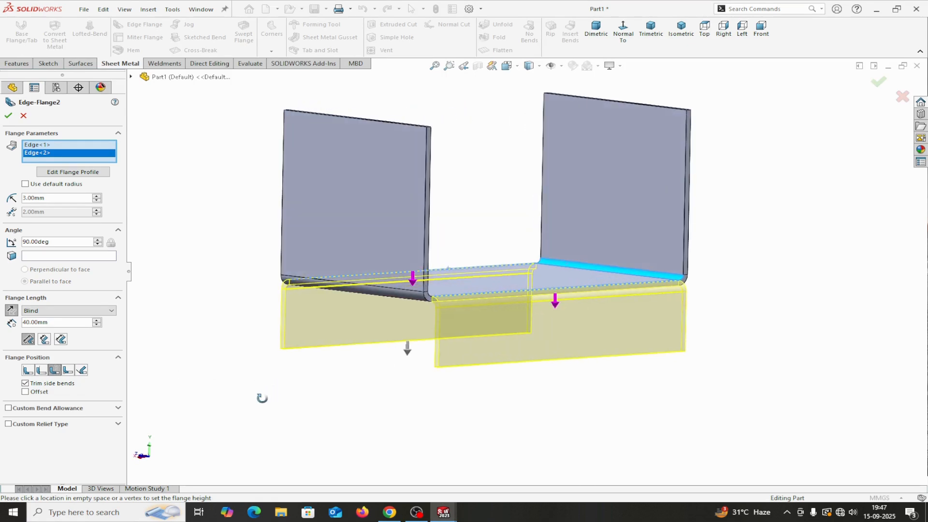
click(742, 28)
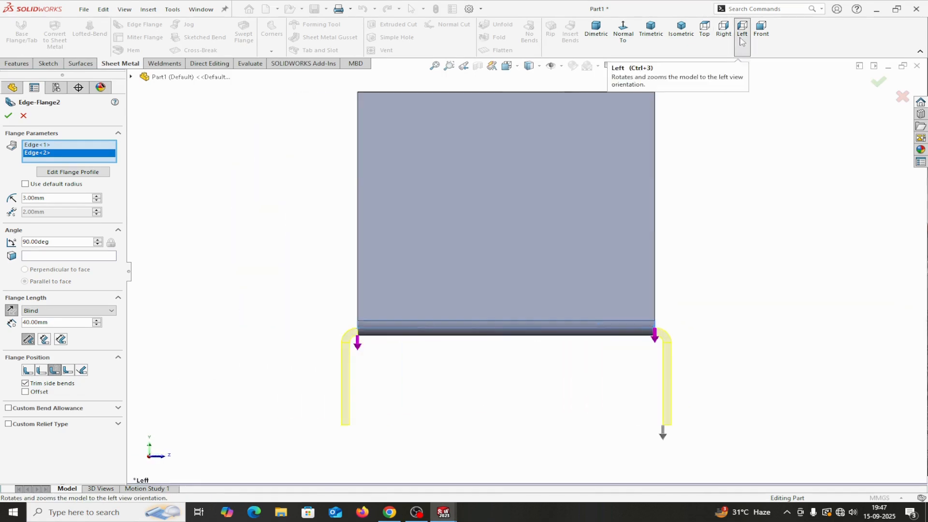
scroll(688, 346, down, 5)
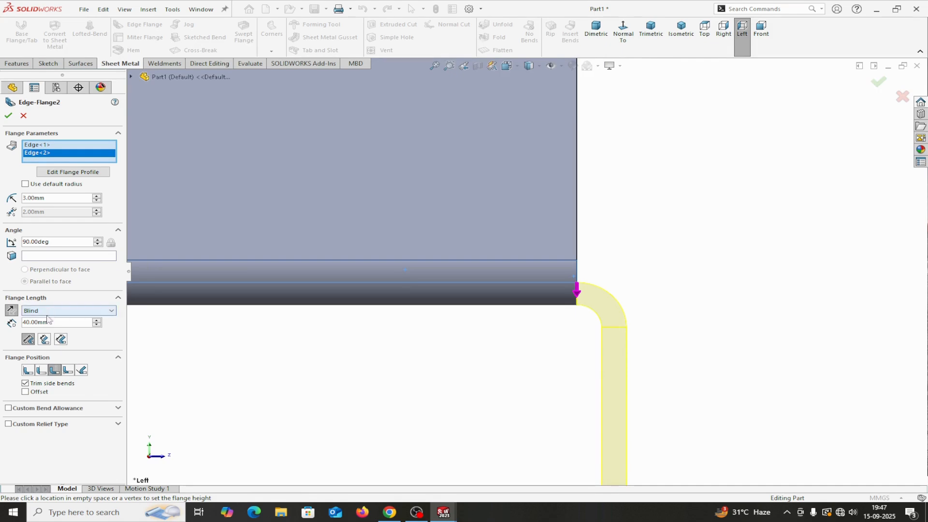
drag(53, 321, 2, 321)
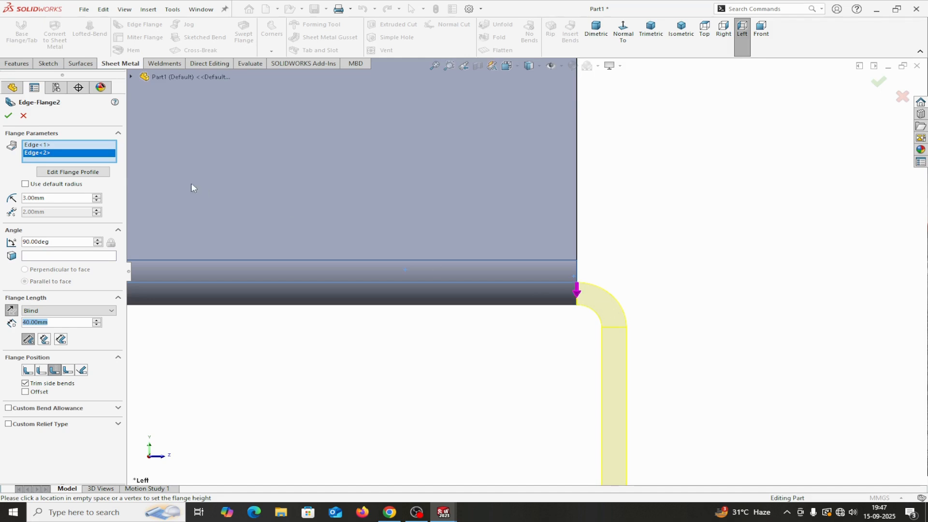
Step: Accept Edge-Flange2 and bring up its options in the feature tree
click(8, 116)
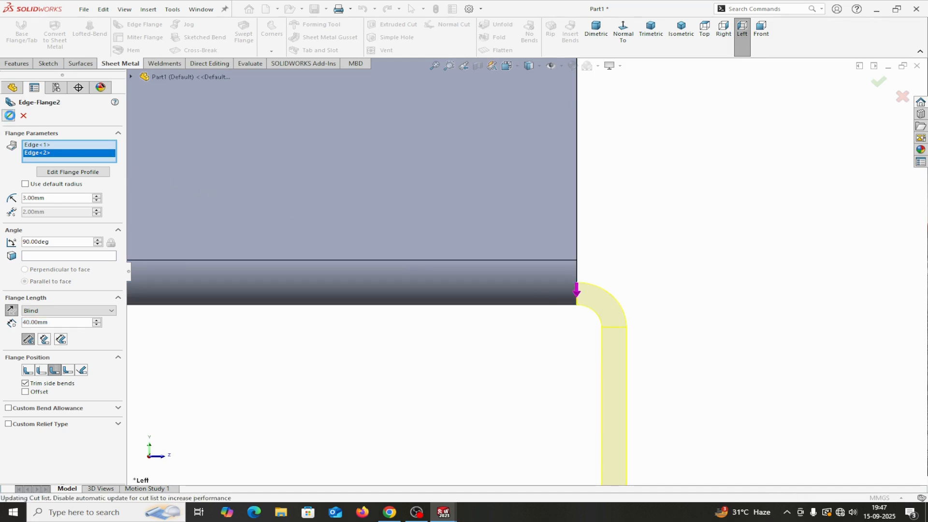
scroll(700, 340, up, 9)
middle_drag(668, 324, 632, 338)
scroll(514, 290, down, 5)
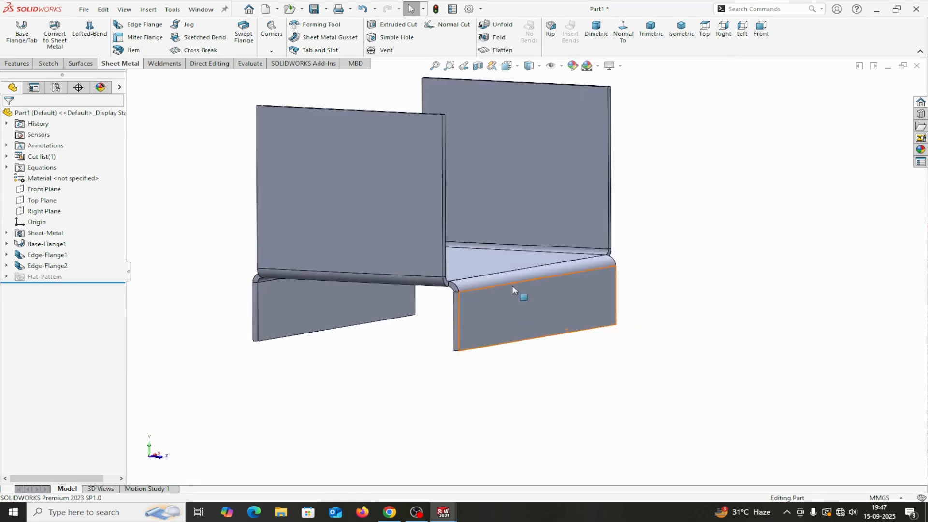
scroll(541, 319, down, 2)
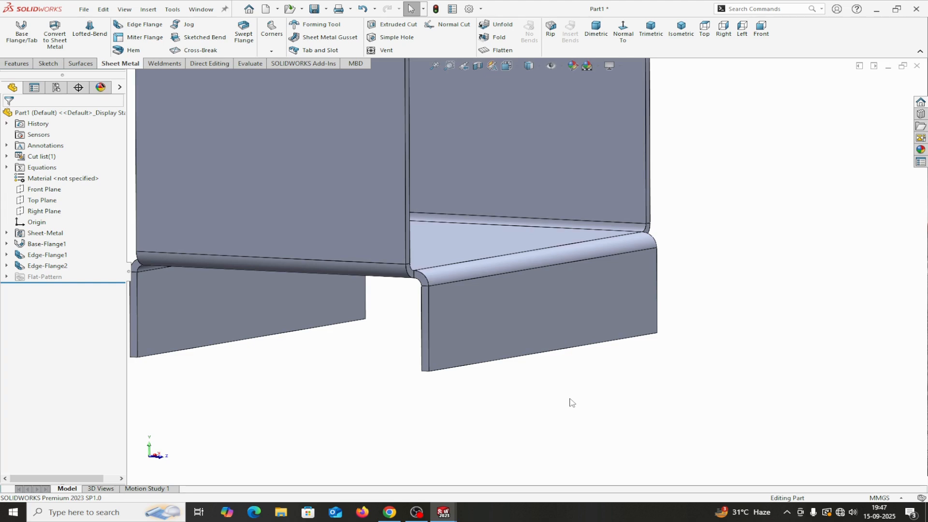
scroll(580, 406, up, 3)
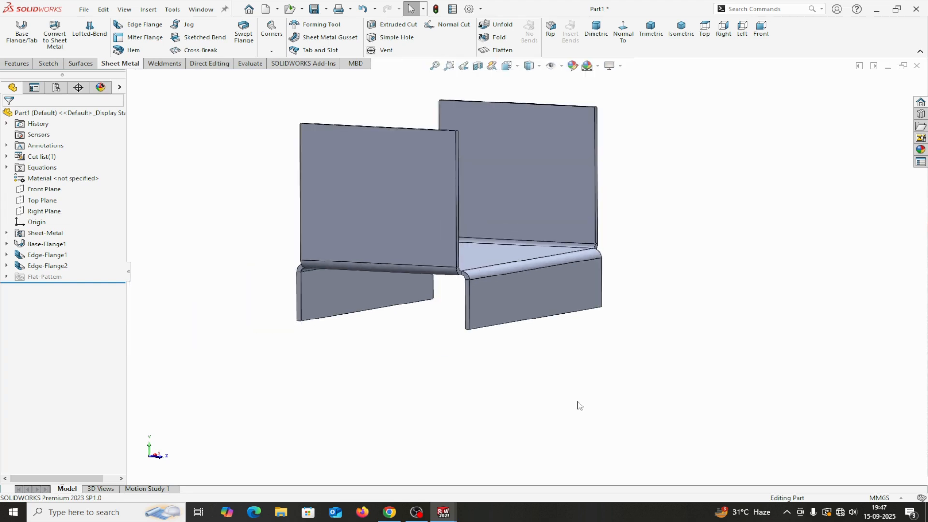
right_click(48, 272)
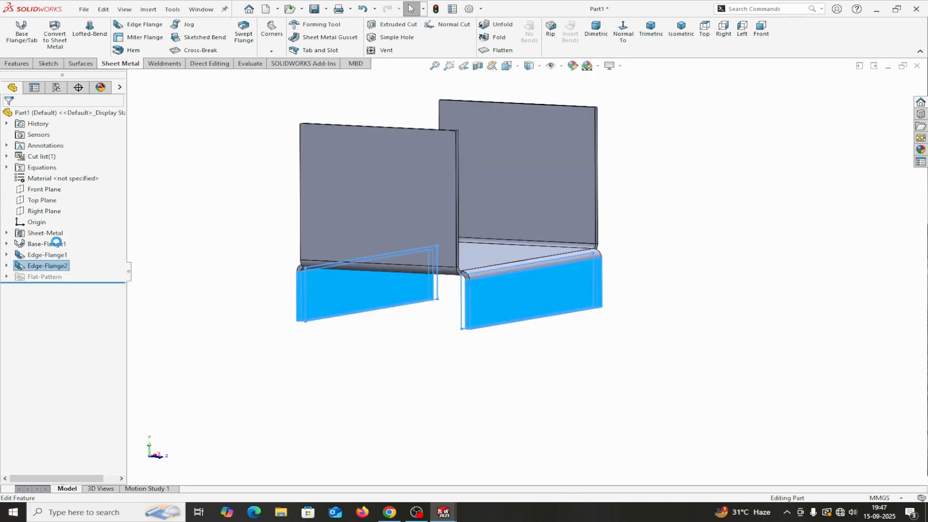
Step: Edit the first edge's flange profile sketch and drag its sides inward
click(57, 240)
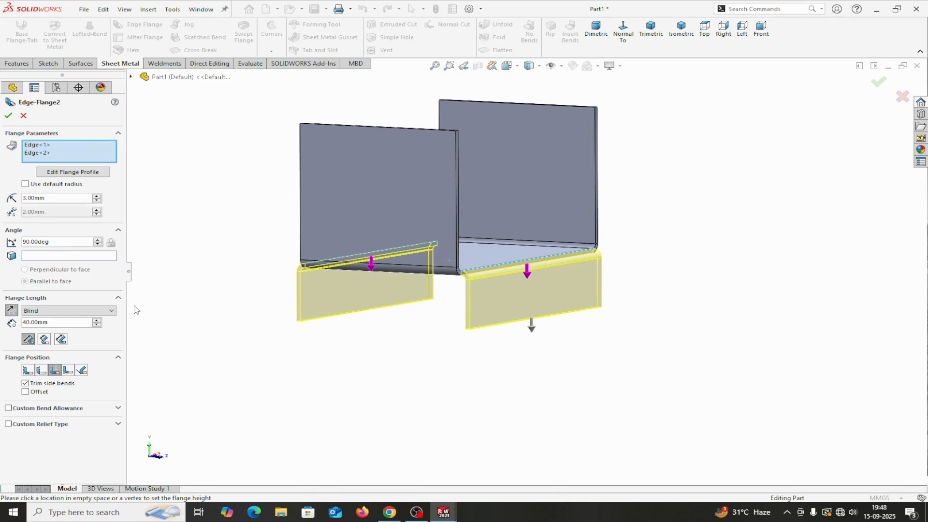
click(41, 145)
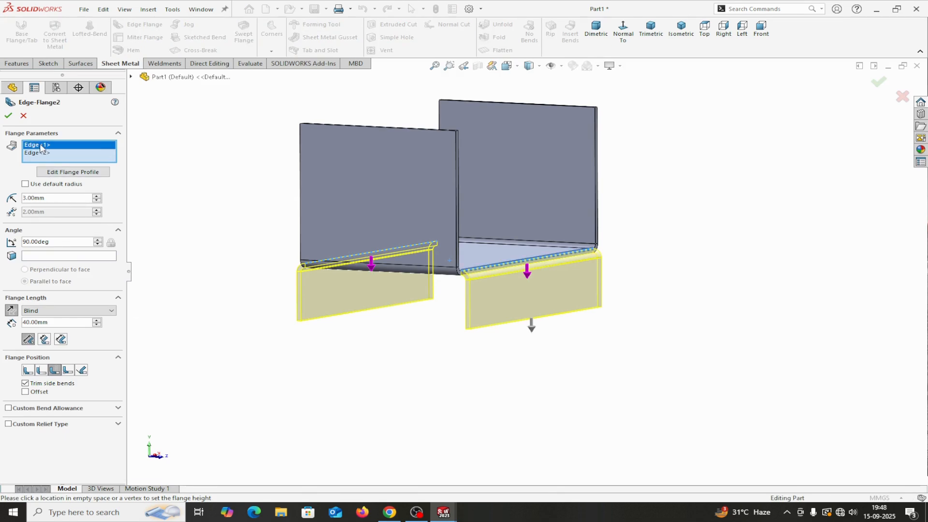
click(67, 172)
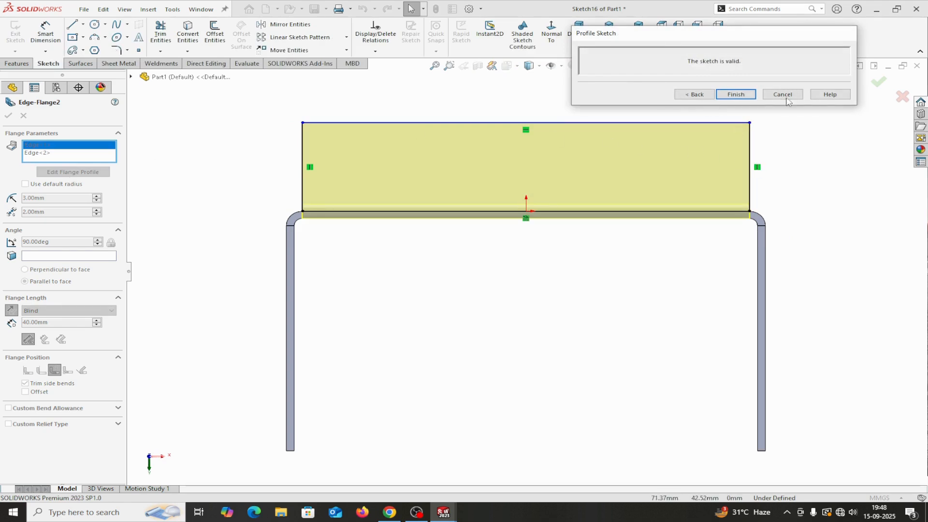
drag(752, 143, 694, 140)
drag(304, 153, 405, 165)
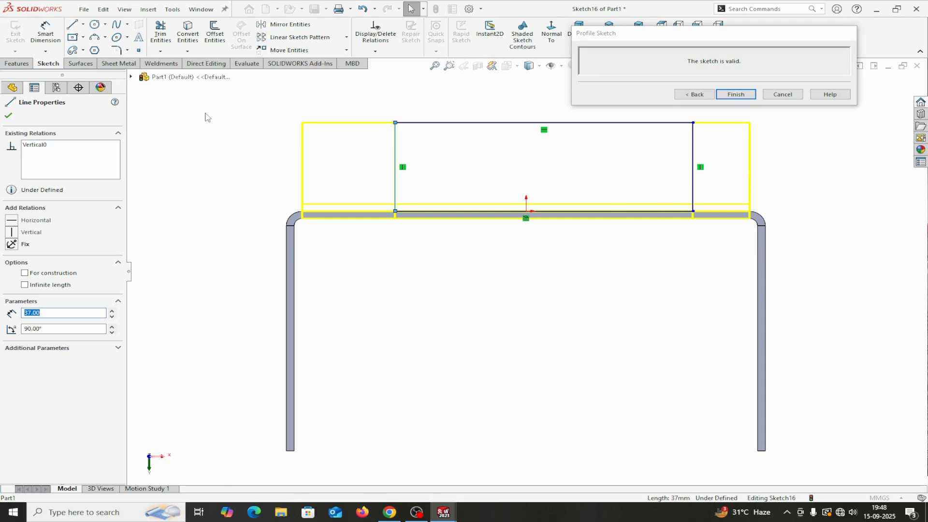
Step: Dimension both profile sides 20 mm in from the bracket's left and right outer edges
click(45, 32)
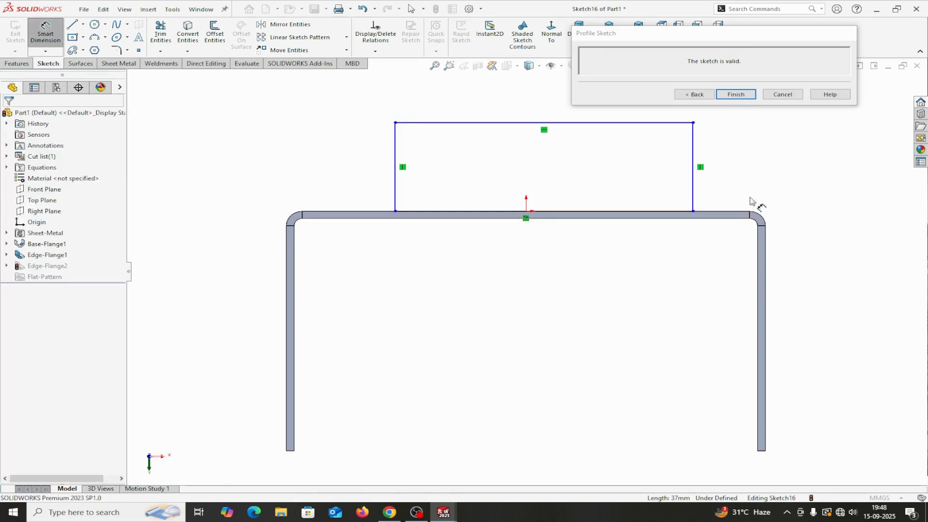
click(694, 197)
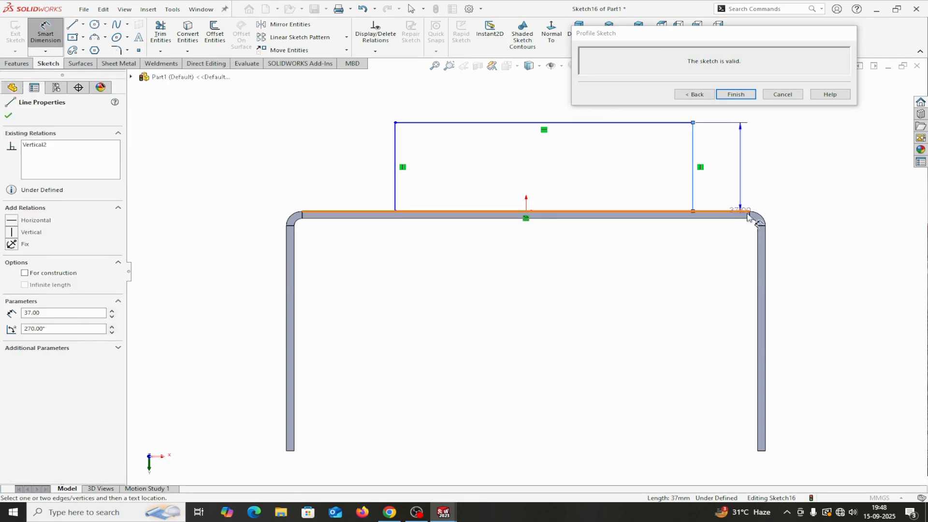
click(766, 245)
click(747, 190)
text(20)
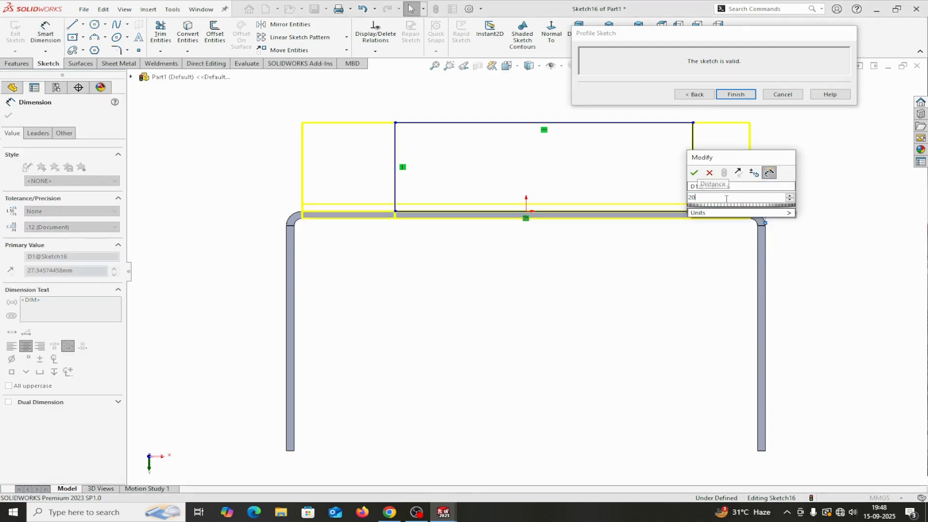
click(694, 173)
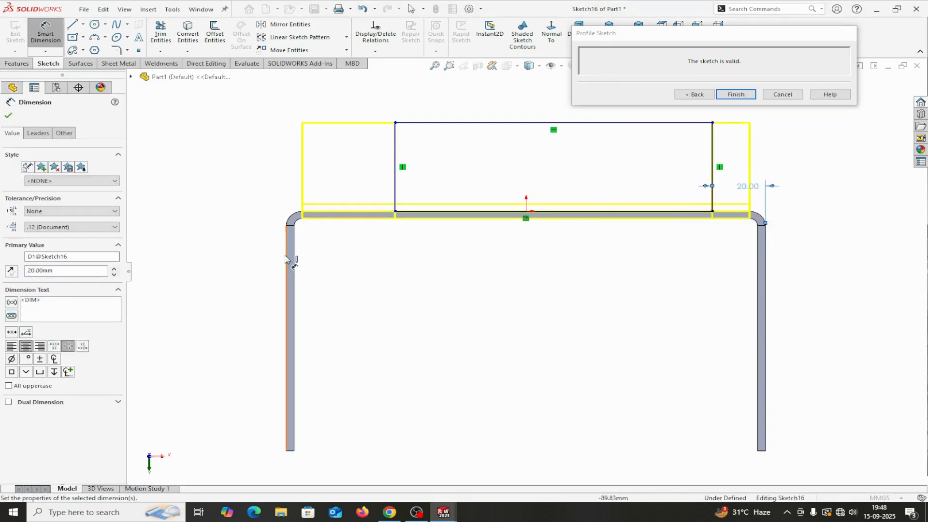
click(298, 243)
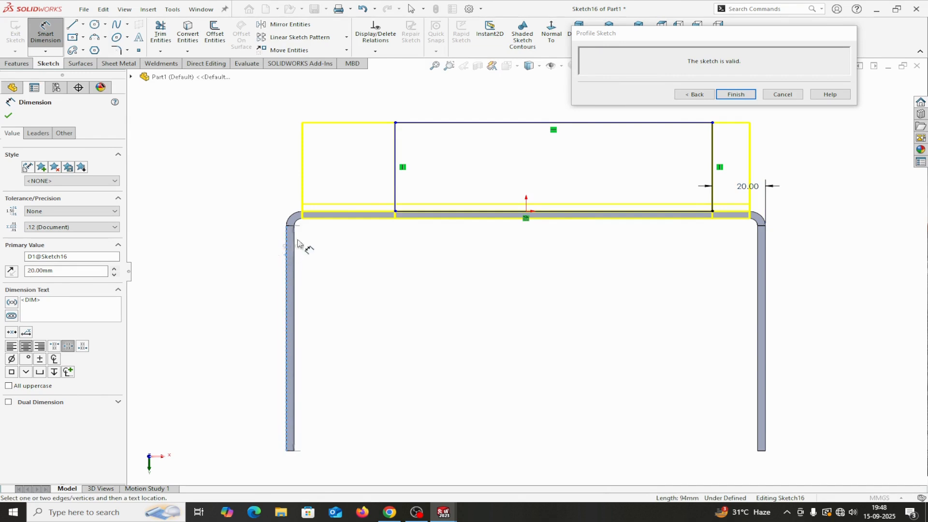
click(395, 186)
click(365, 183)
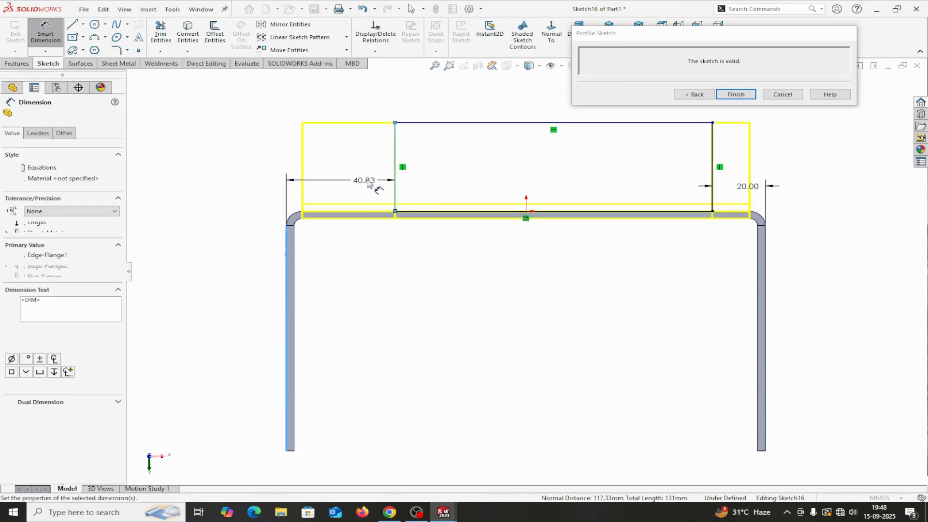
text(20)
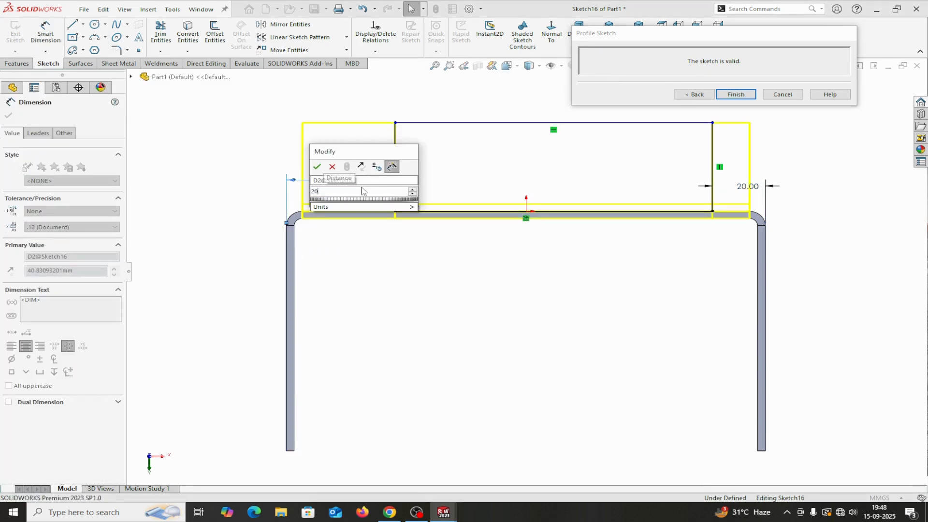
click(317, 166)
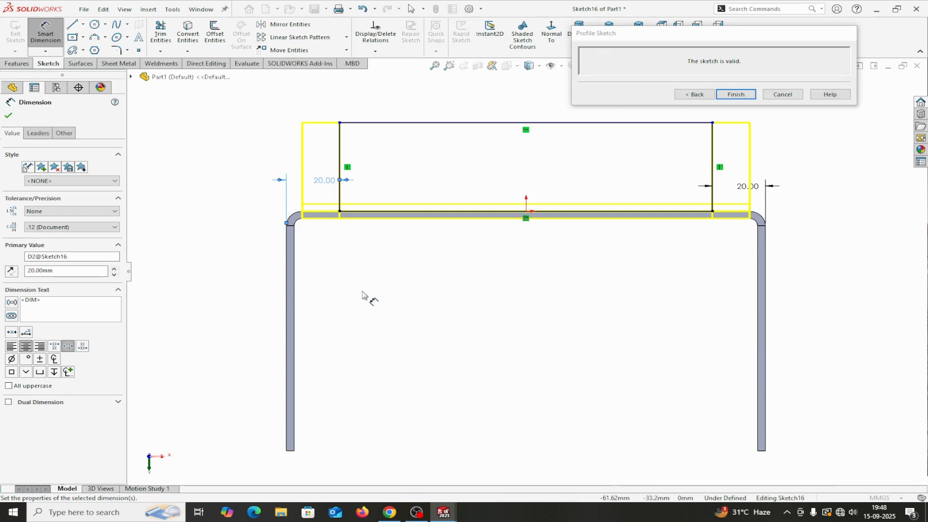
click(8, 116)
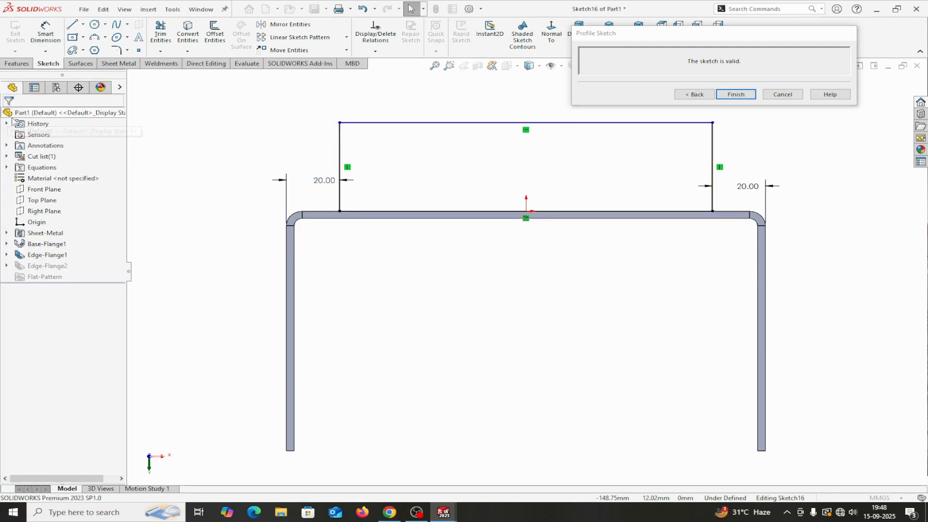
scroll(394, 266, down, 2)
scroll(394, 266, up, 3)
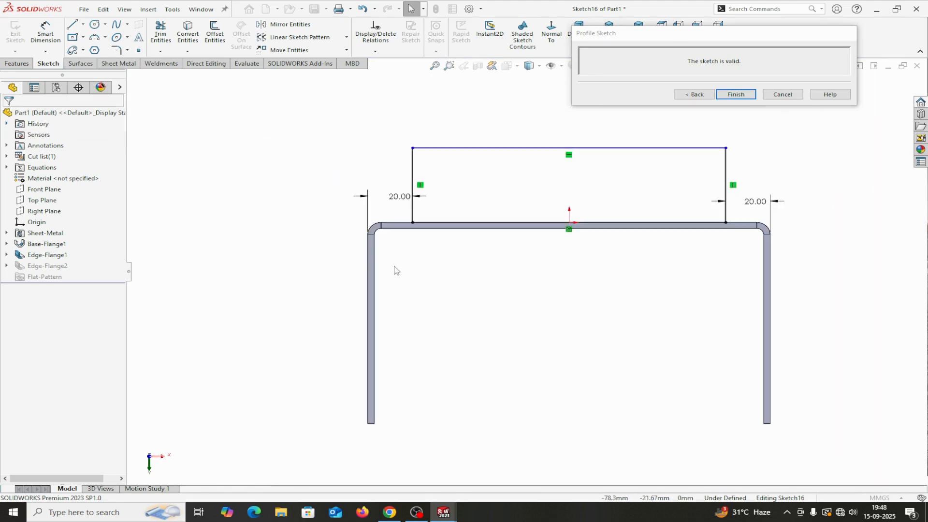
Step: Use Bend from Virtual Sharp and drag Edge<2>'s profile sides inward
click(695, 95)
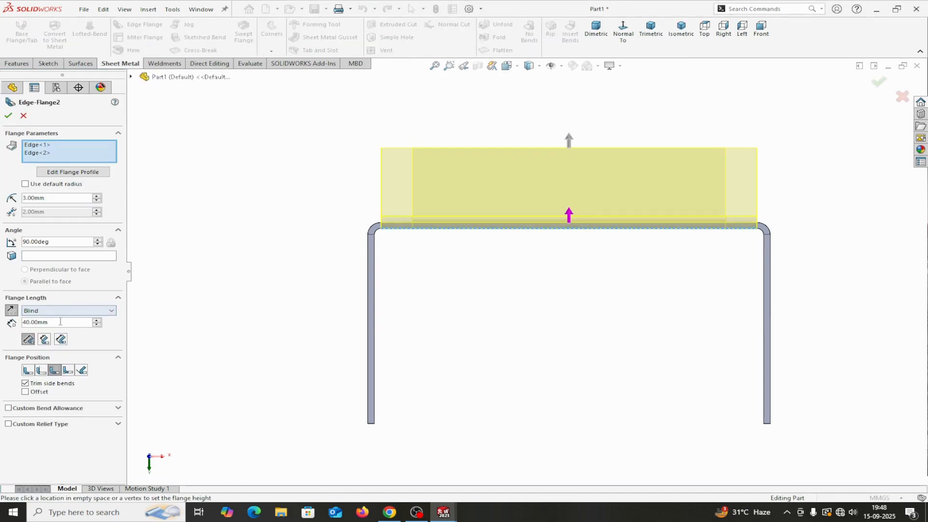
click(55, 370)
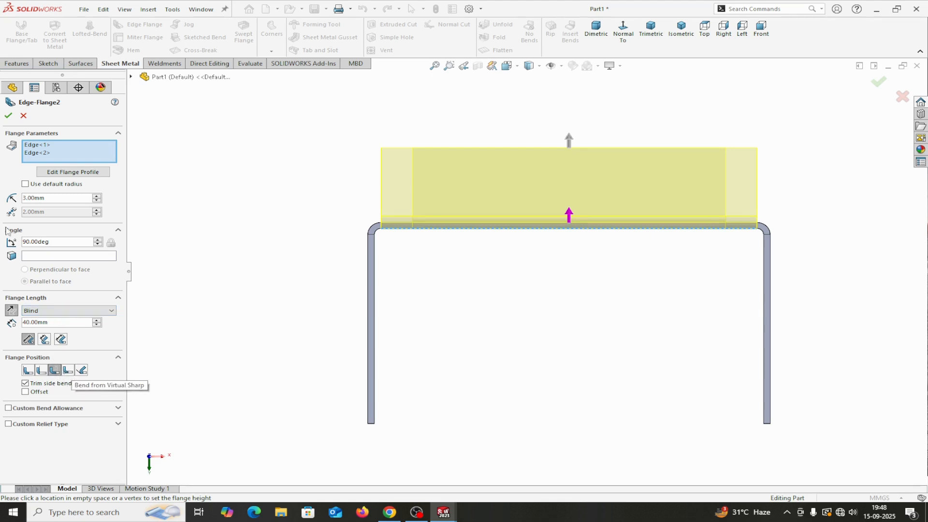
click(34, 153)
click(61, 173)
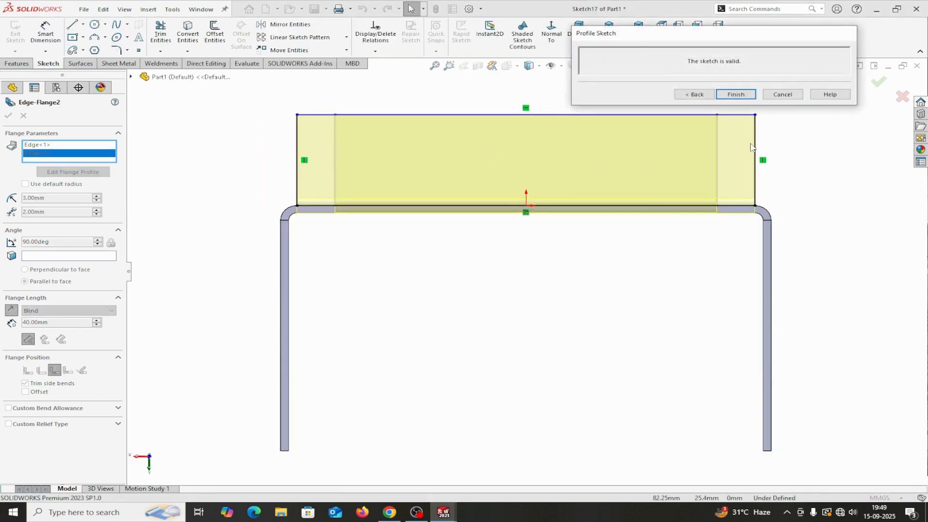
drag(755, 145, 718, 140)
drag(296, 144, 337, 143)
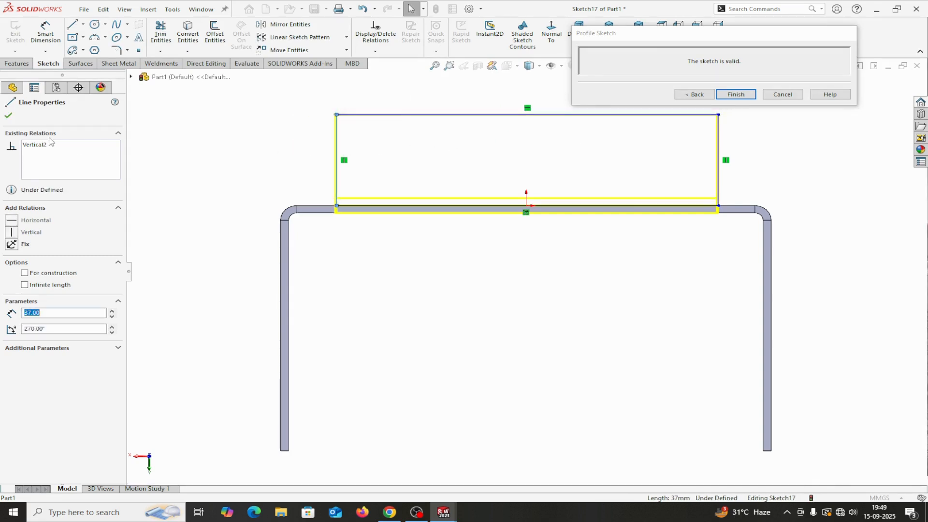
Step: Dimension Edge<2>'s profile sides 20 mm from each outer edge of the bracket
click(45, 32)
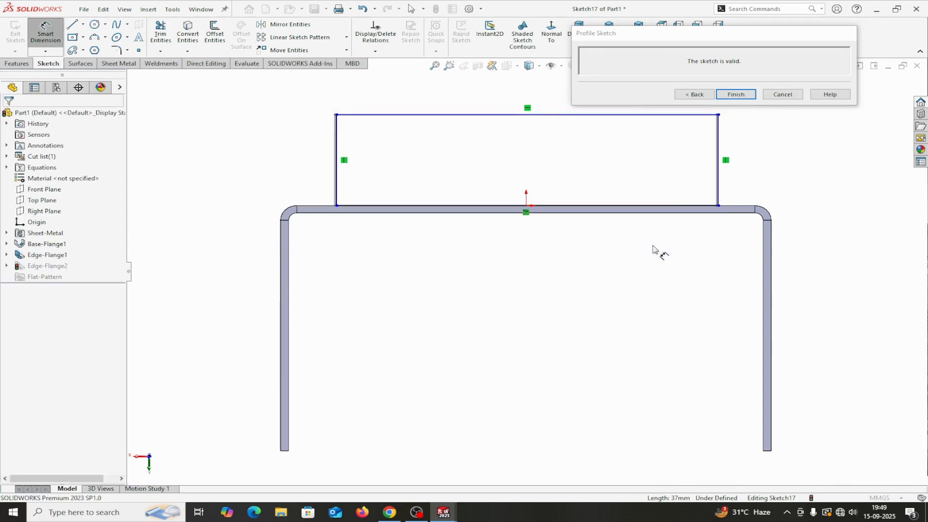
click(769, 248)
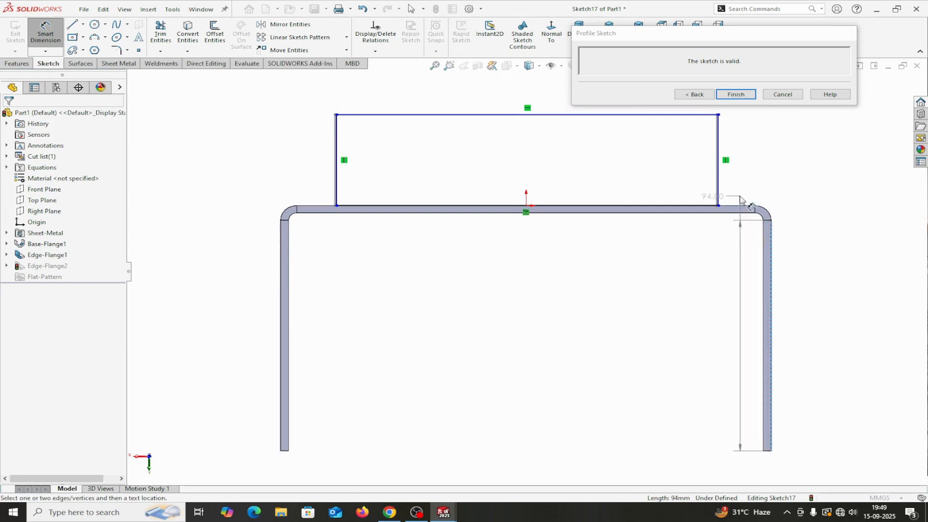
click(718, 195)
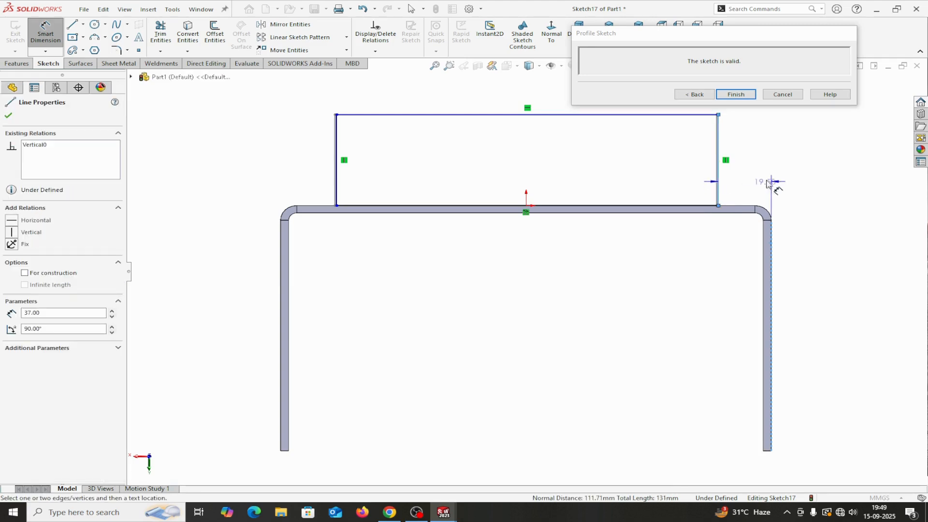
click(769, 175)
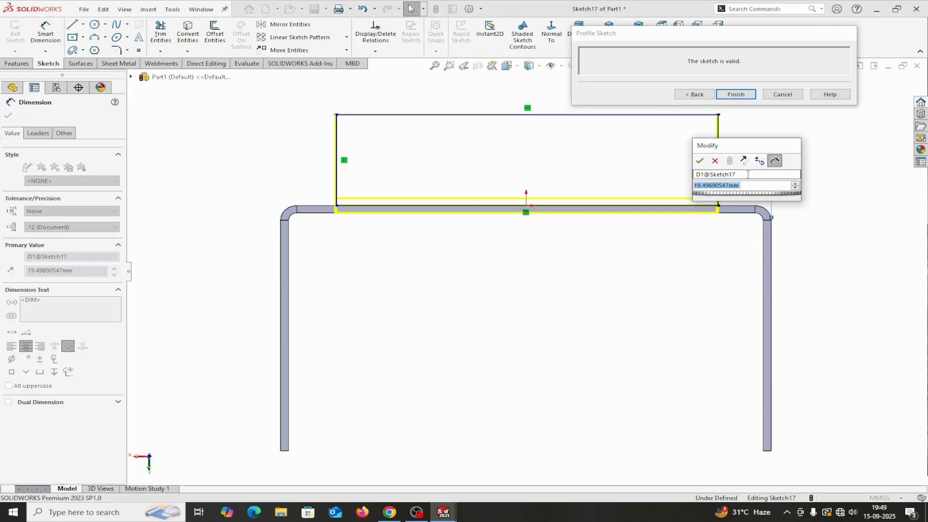
text(20)
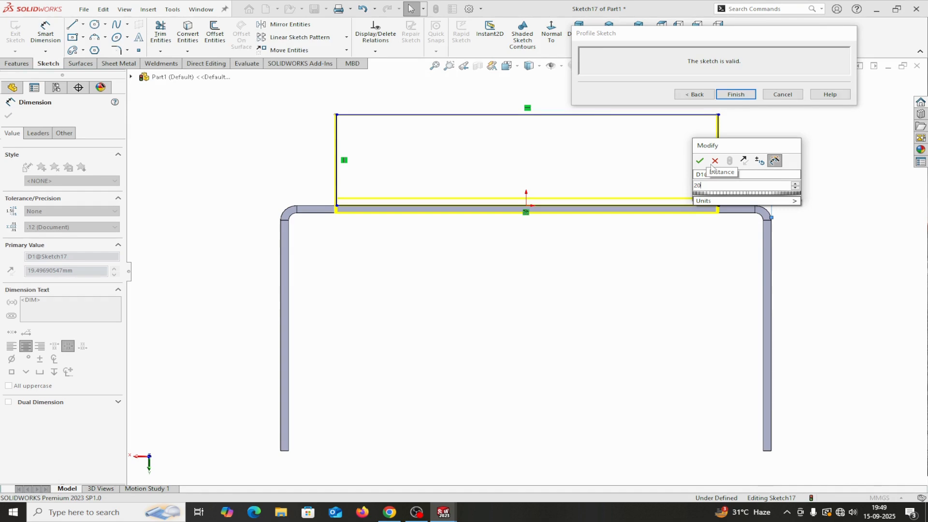
click(700, 161)
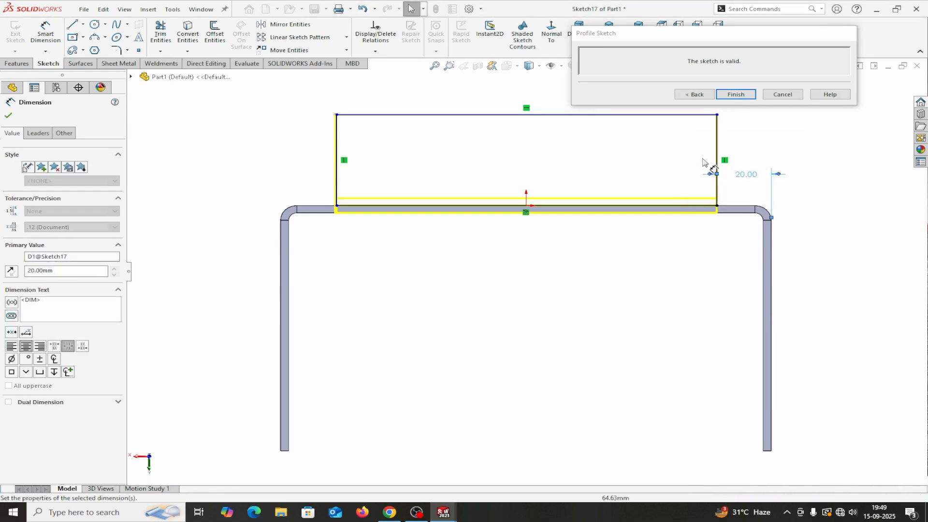
click(336, 151)
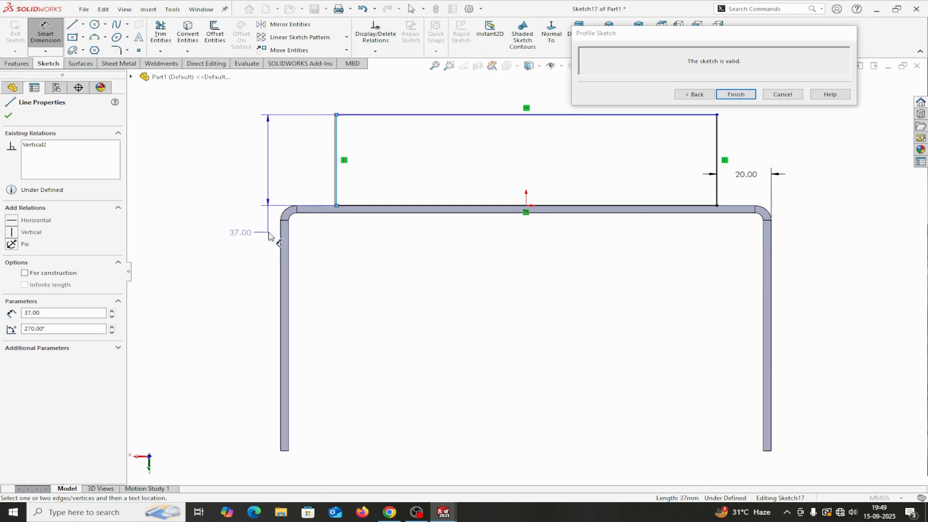
click(282, 244)
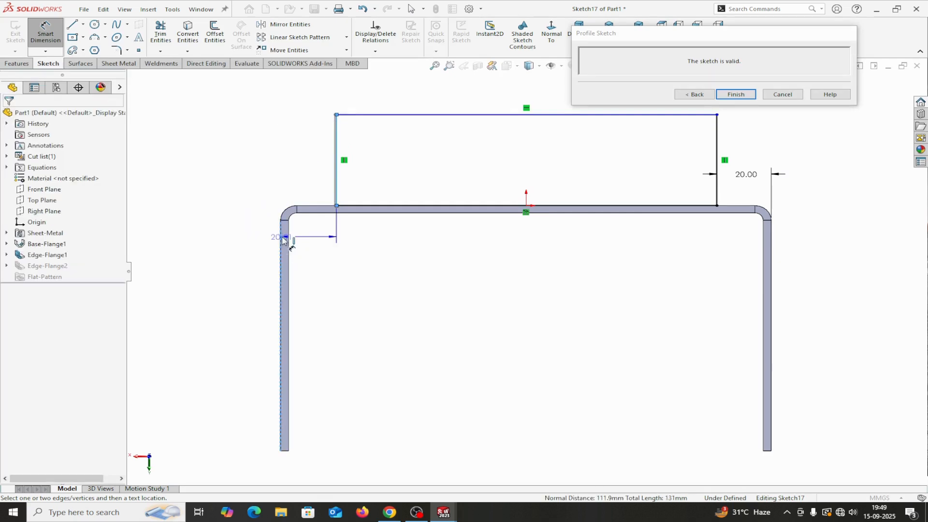
click(256, 164)
text(20)
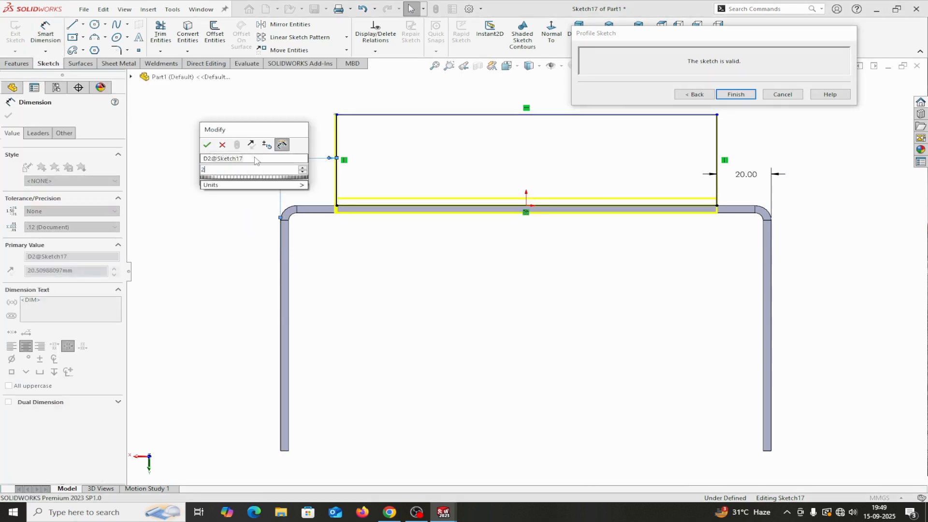
click(207, 144)
click(696, 94)
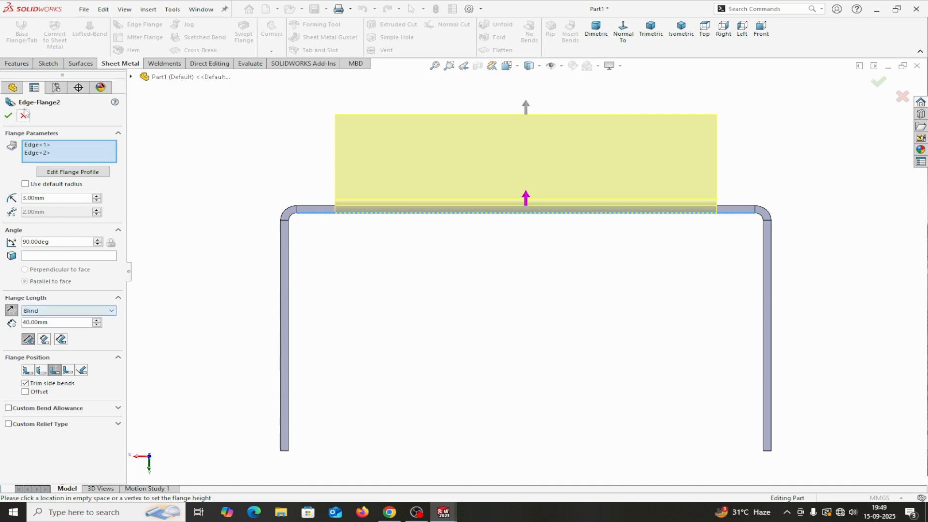
Step: Accept the revised Edge-Flange2 and view the bracket isometrically
click(9, 115)
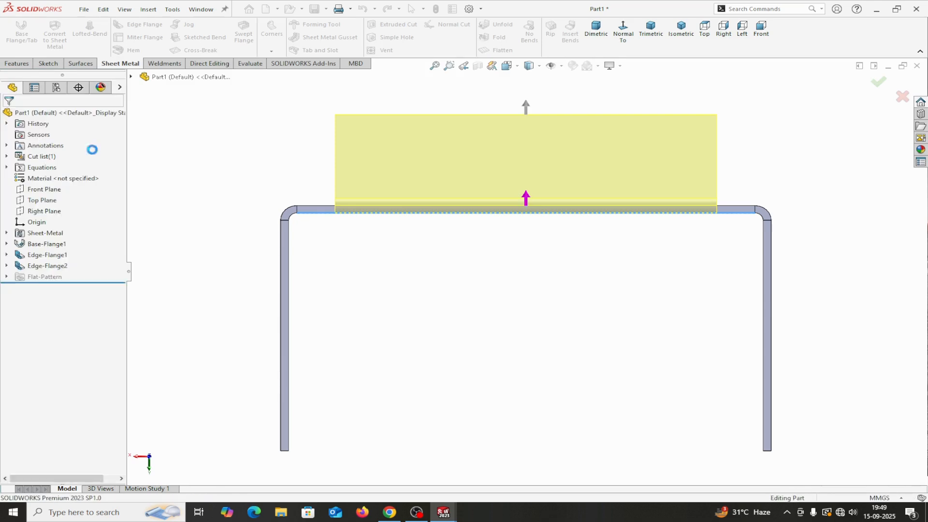
middle_drag(263, 182, 264, 240)
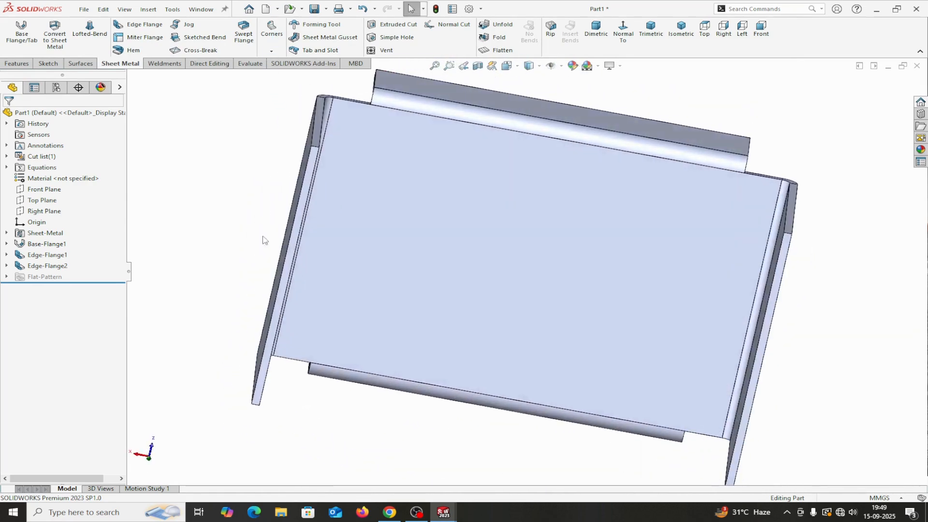
click(681, 29)
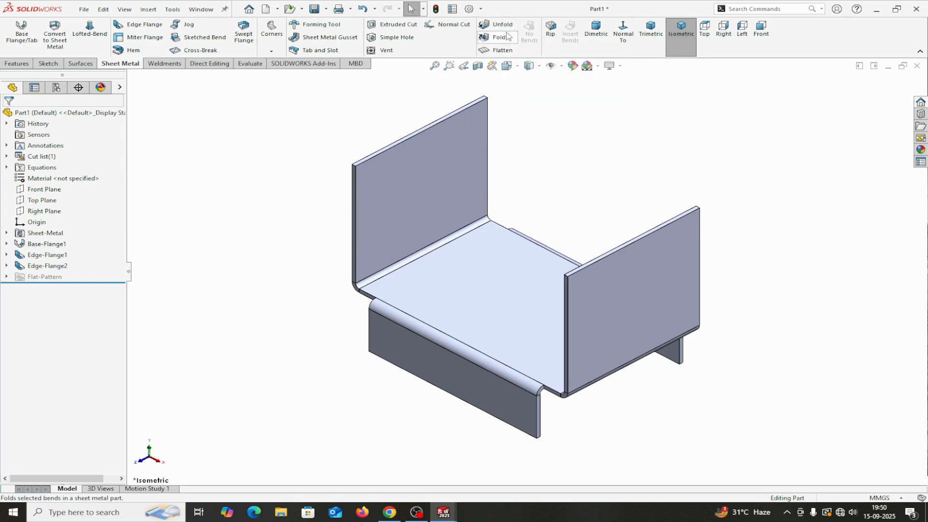
Step: Set up Unfold with the base face fixed and all four edge bends collected
click(502, 24)
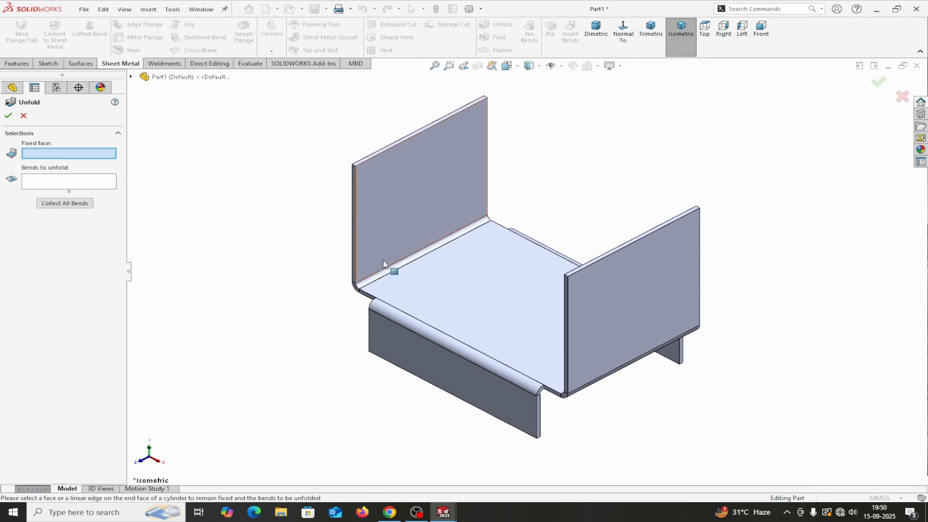
click(455, 286)
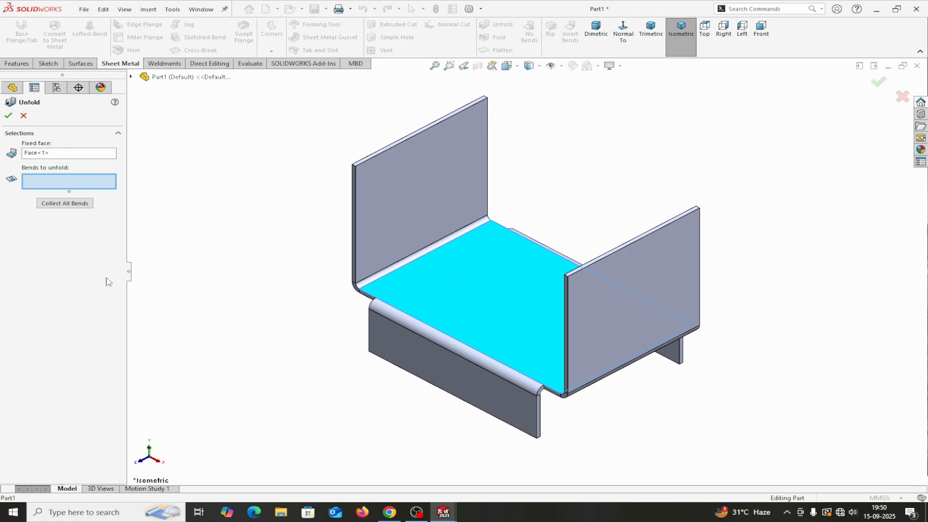
click(69, 204)
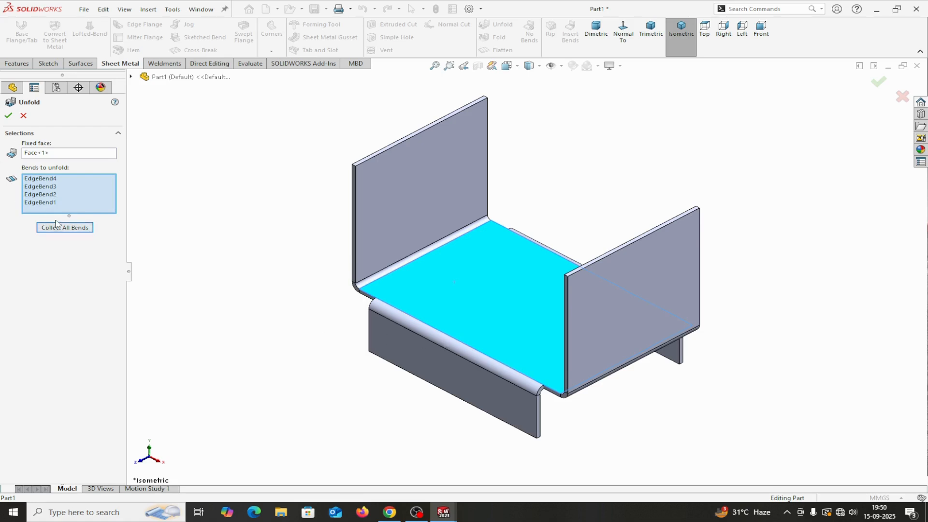
Step: Unfold the part, start a sketch on the base face, and draw a corner rectangle across the lower flange
key(Return)
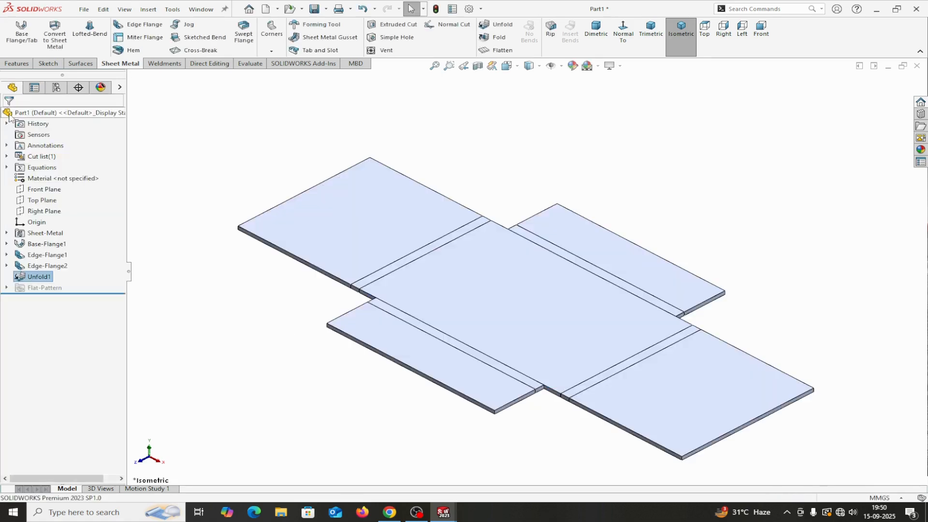
click(496, 322)
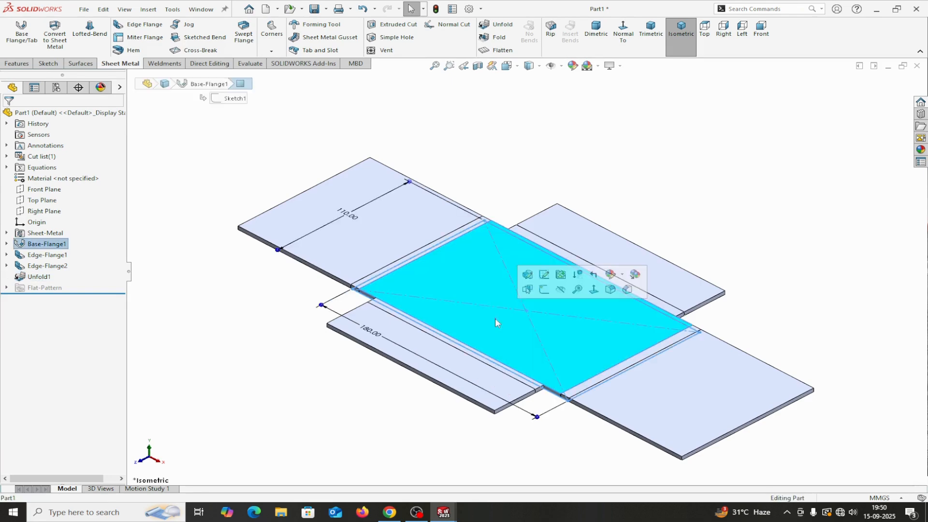
click(544, 289)
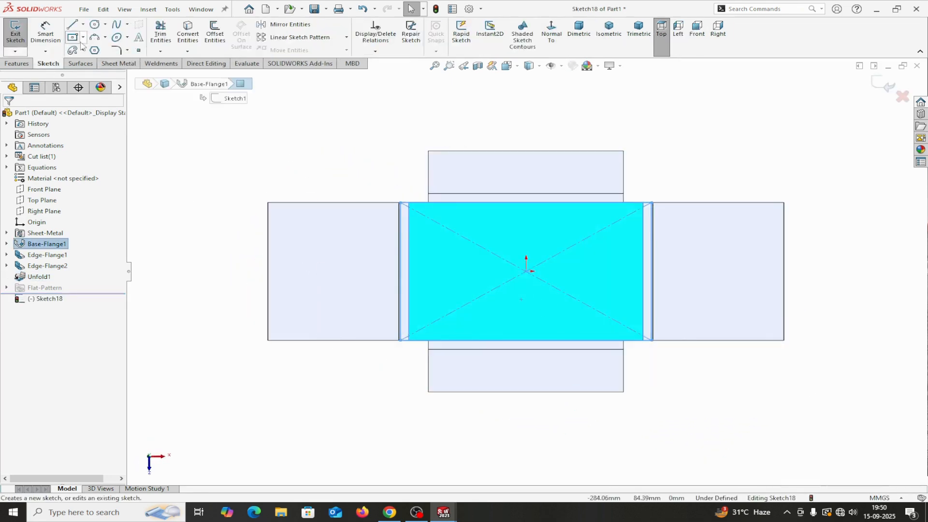
click(83, 38)
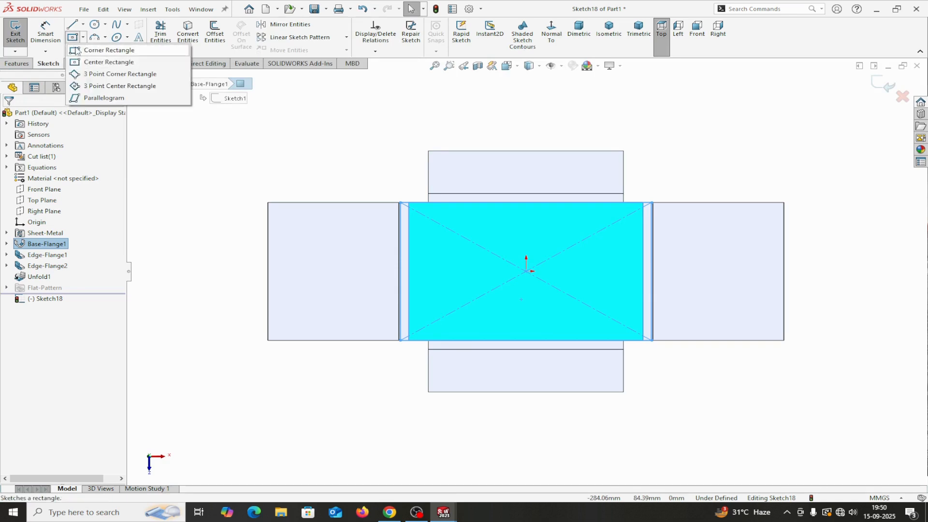
click(78, 50)
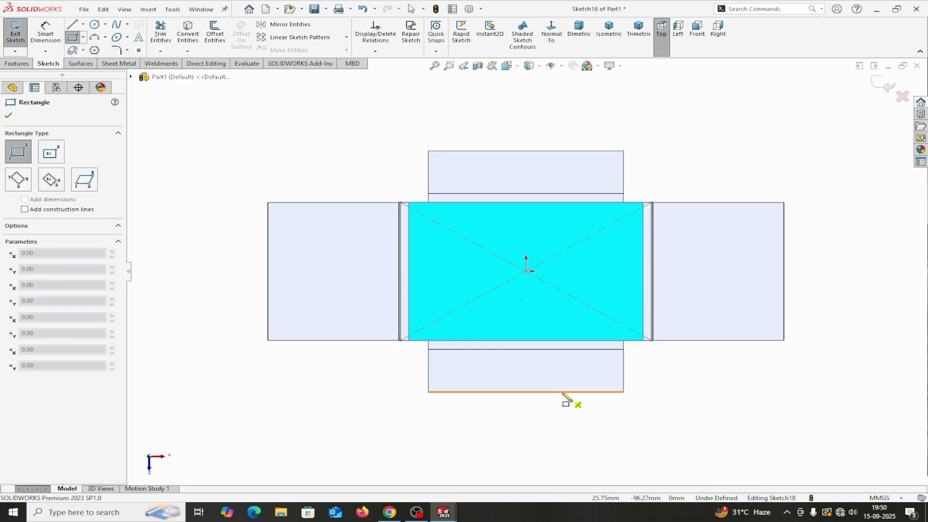
click(562, 392)
click(481, 341)
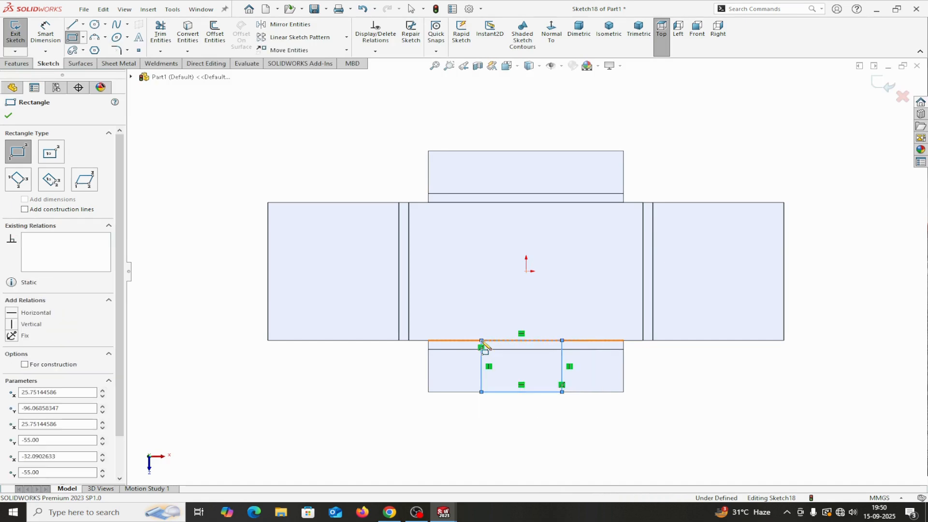
right_click(483, 341)
click(494, 348)
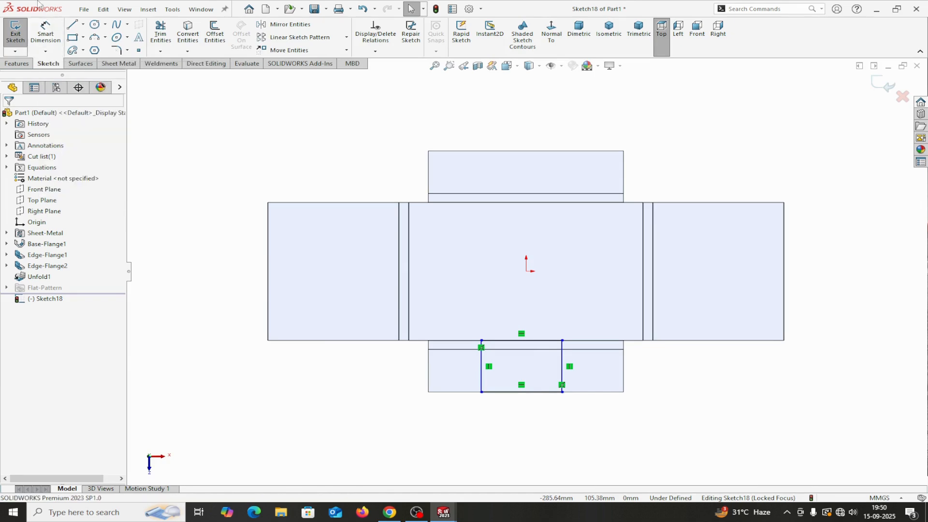
Step: Draw a horizontal centerline and an upward vertical centerline from the sketch origin
click(83, 25)
click(97, 49)
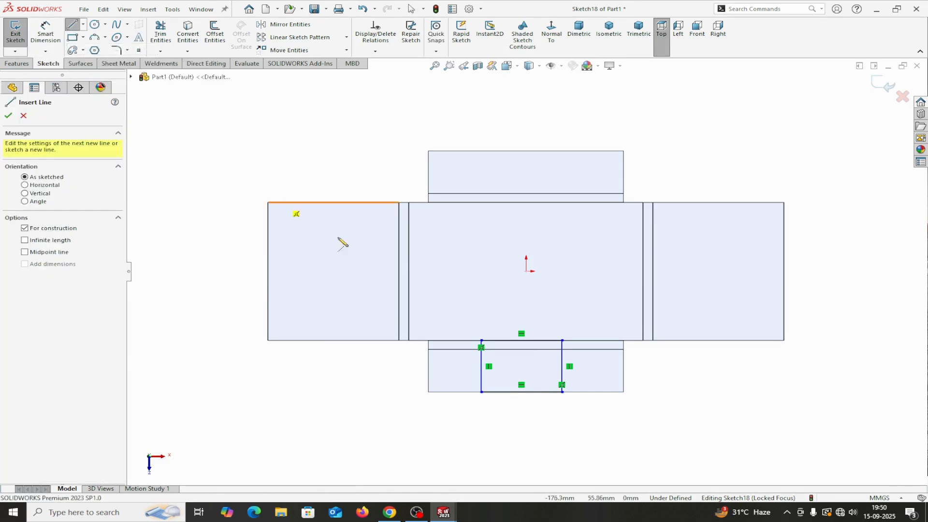
click(526, 271)
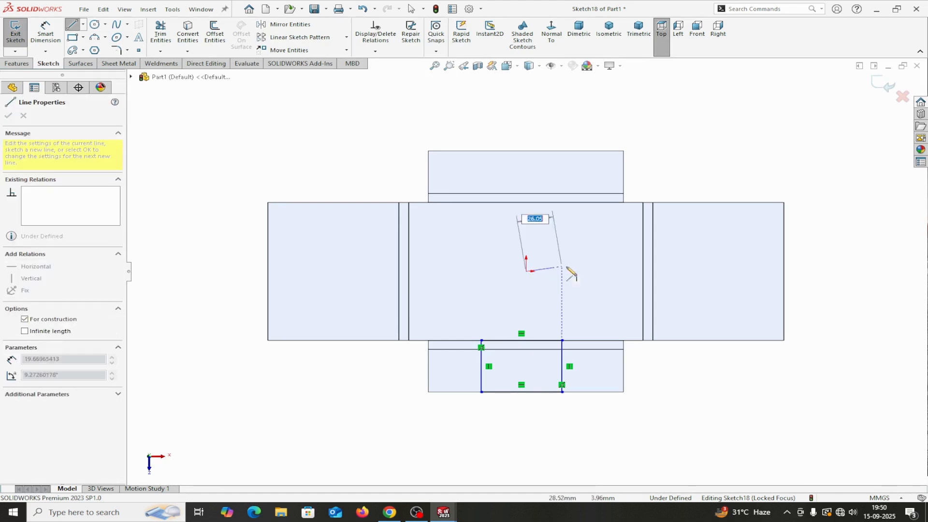
click(583, 272)
right_click(584, 272)
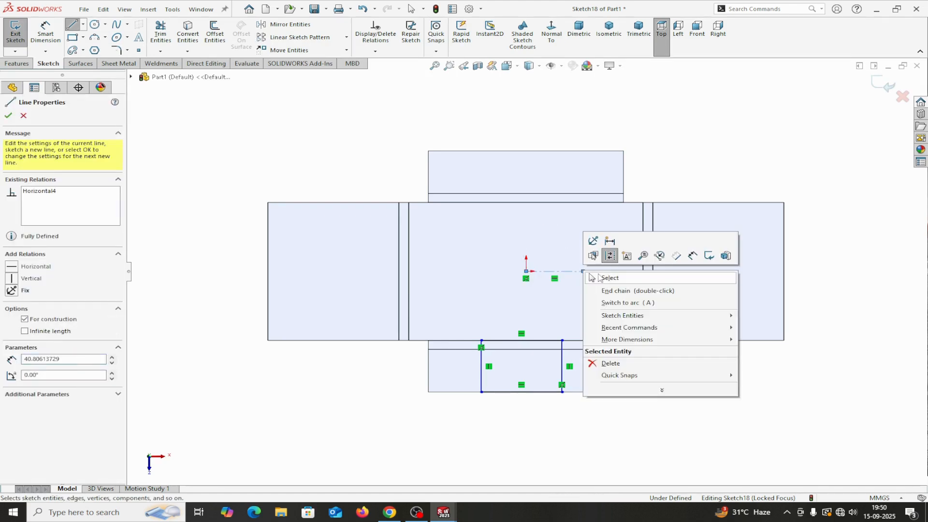
click(609, 279)
click(84, 24)
click(101, 47)
click(526, 271)
click(526, 228)
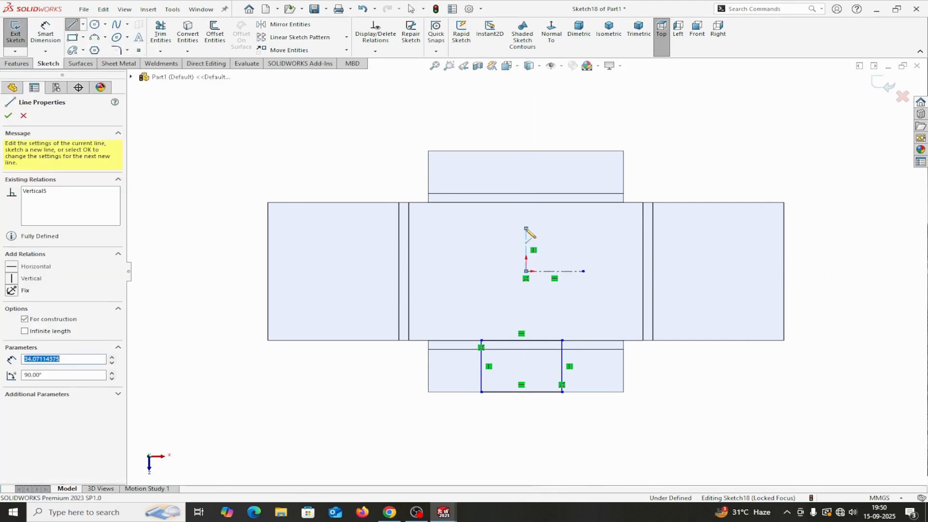
right_click(526, 229)
click(549, 237)
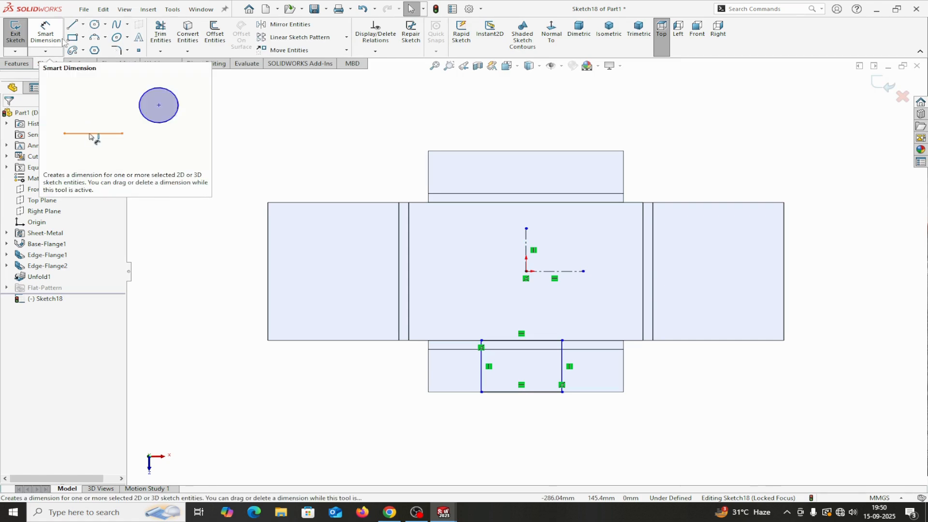
Step: Add a vertical centerline from the origin down to the rectangle's top edge
click(83, 24)
click(84, 46)
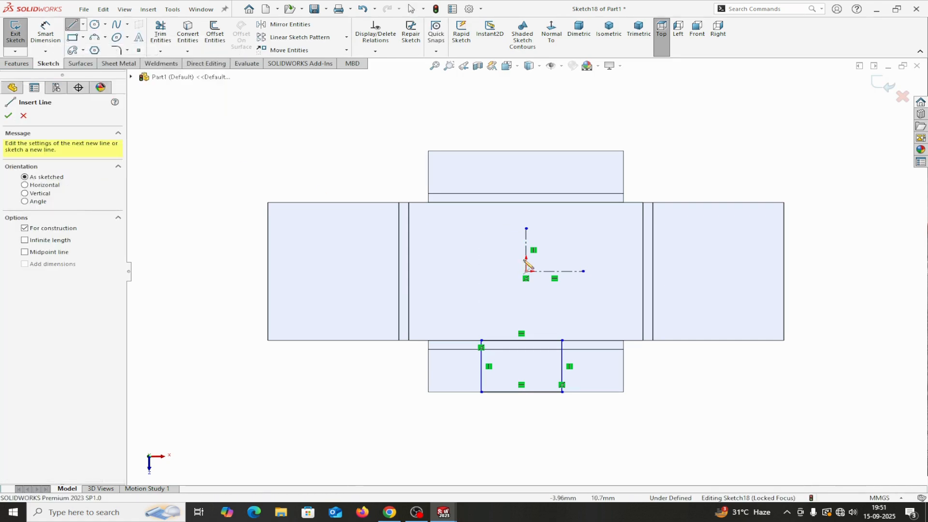
click(526, 271)
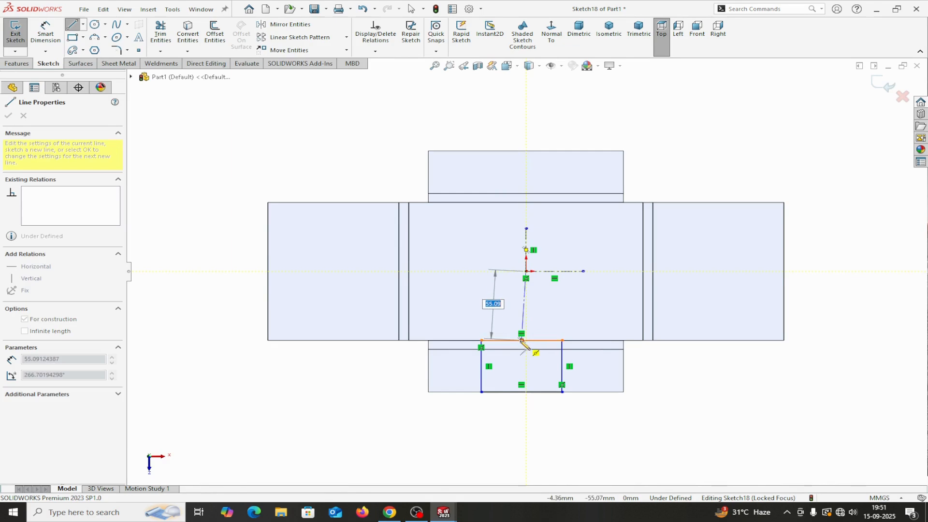
click(522, 340)
right_click(522, 341)
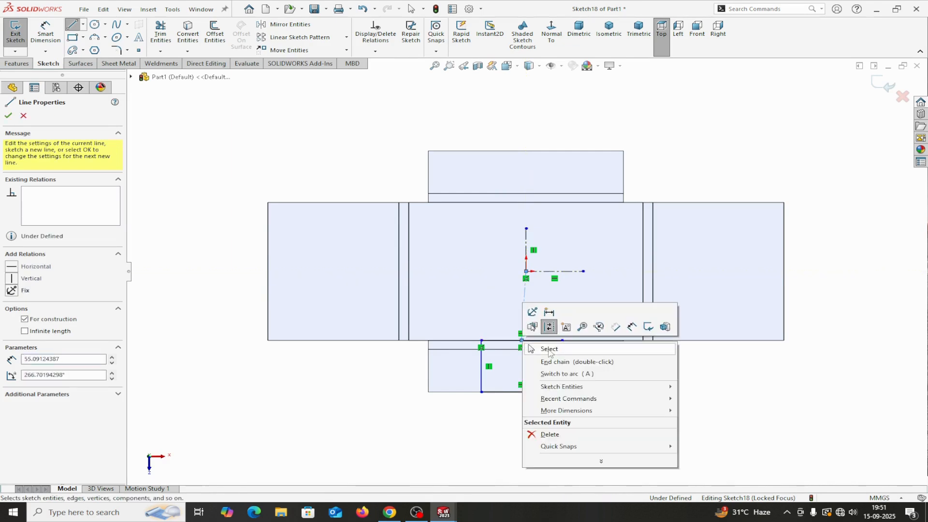
click(549, 350)
click(524, 311)
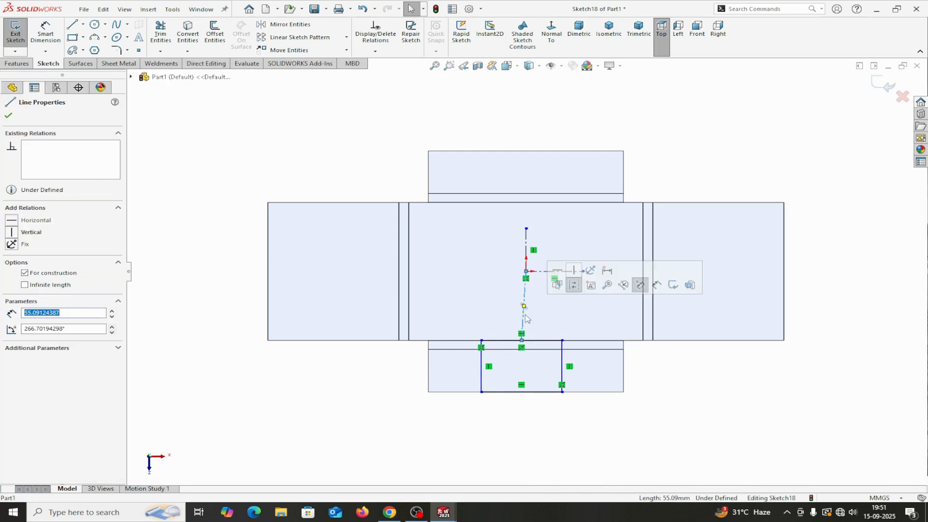
click(576, 272)
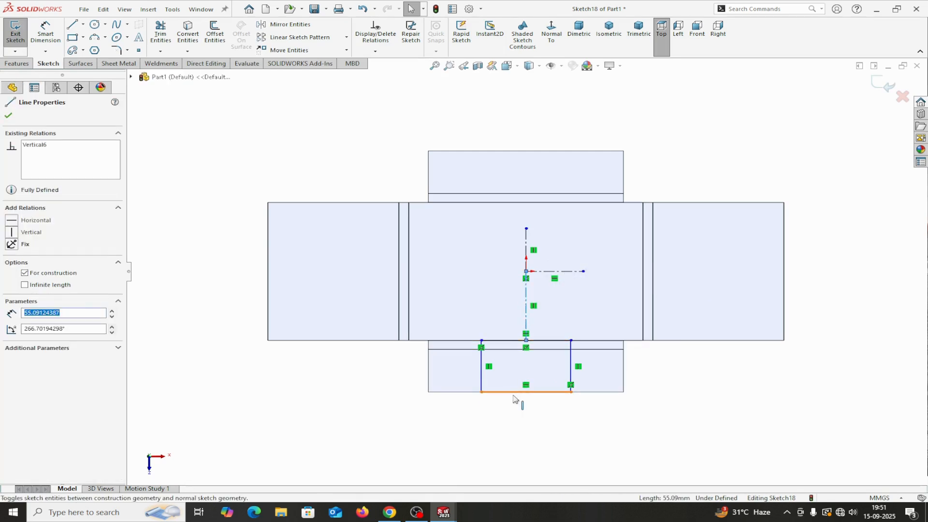
Step: Dimension the rectangle's width to 70 mm
click(46, 32)
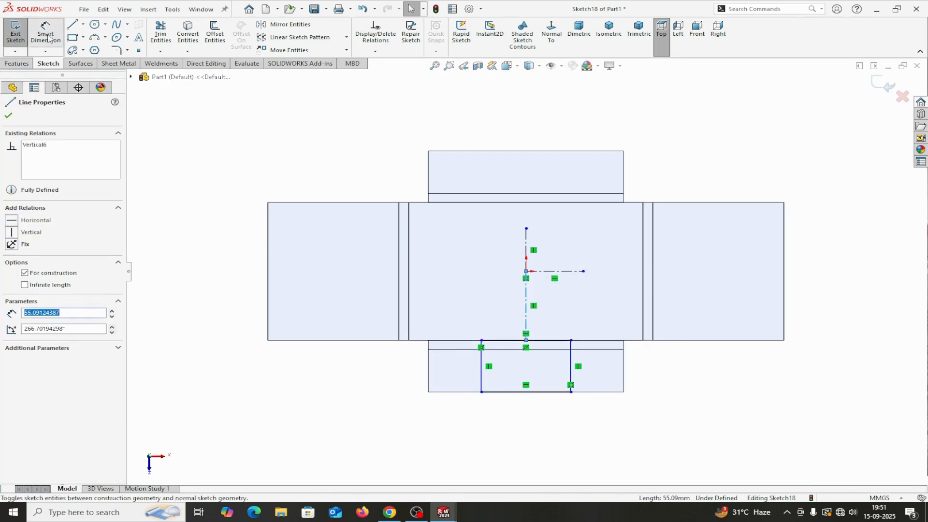
click(509, 397)
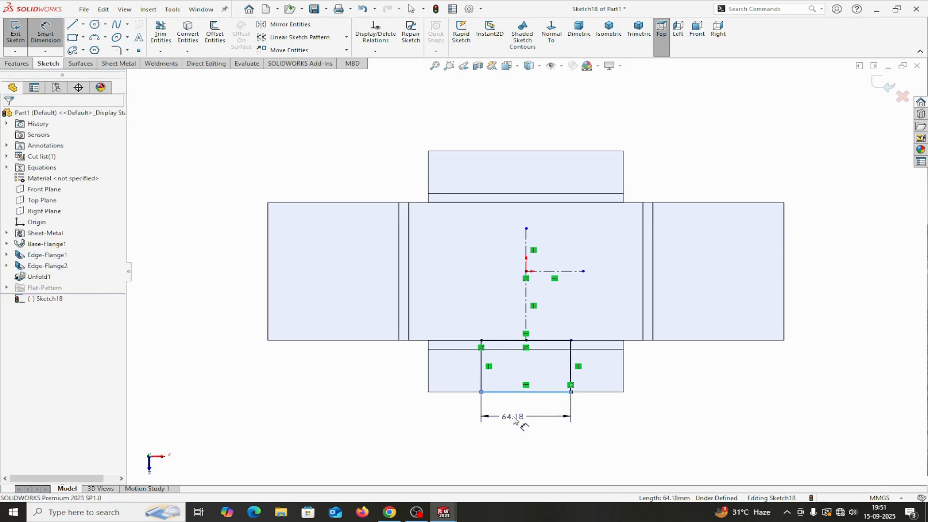
click(514, 418)
text(70)
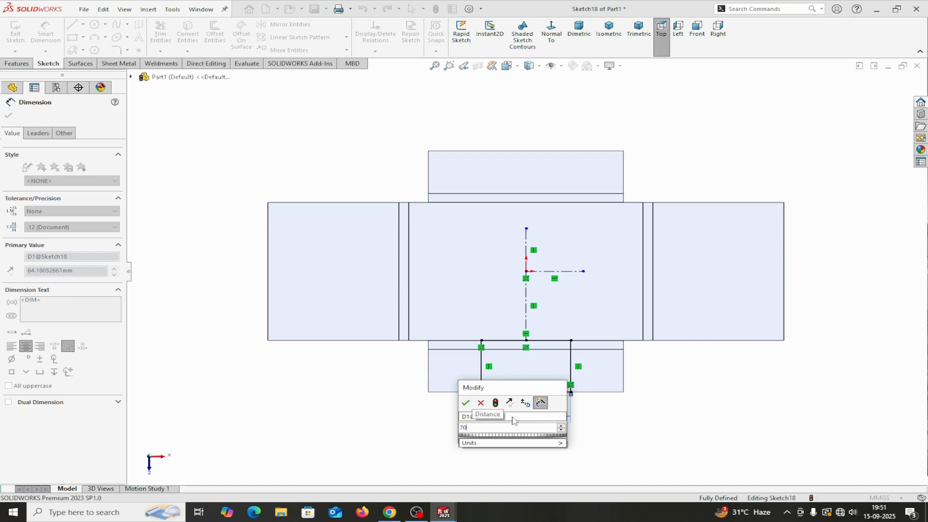
click(465, 404)
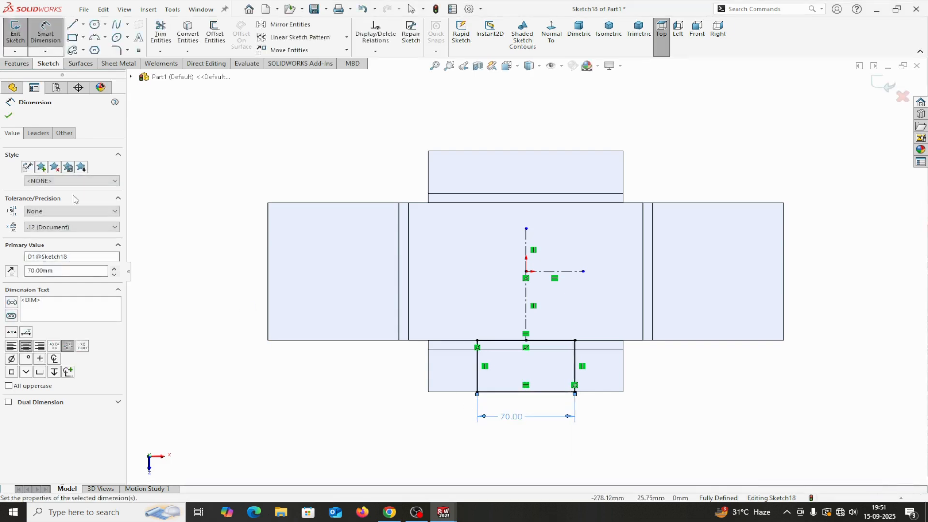
click(8, 117)
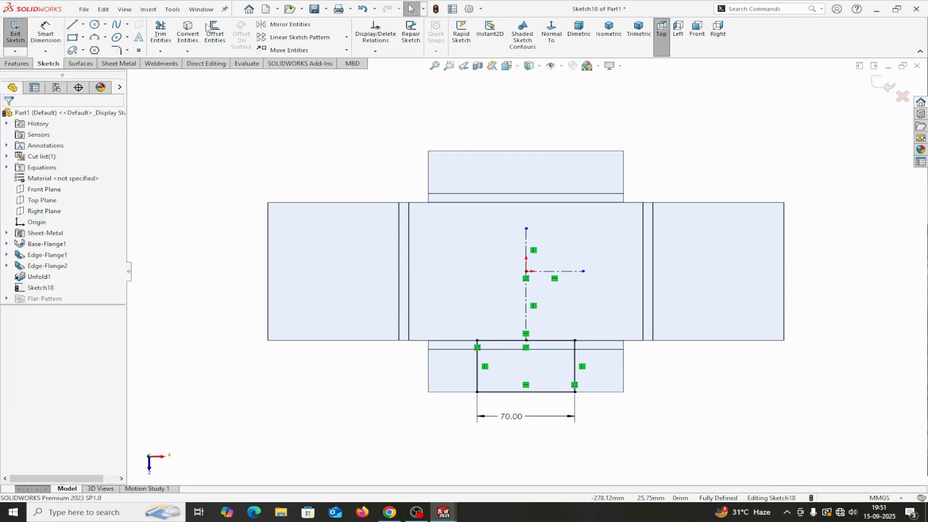
click(286, 24)
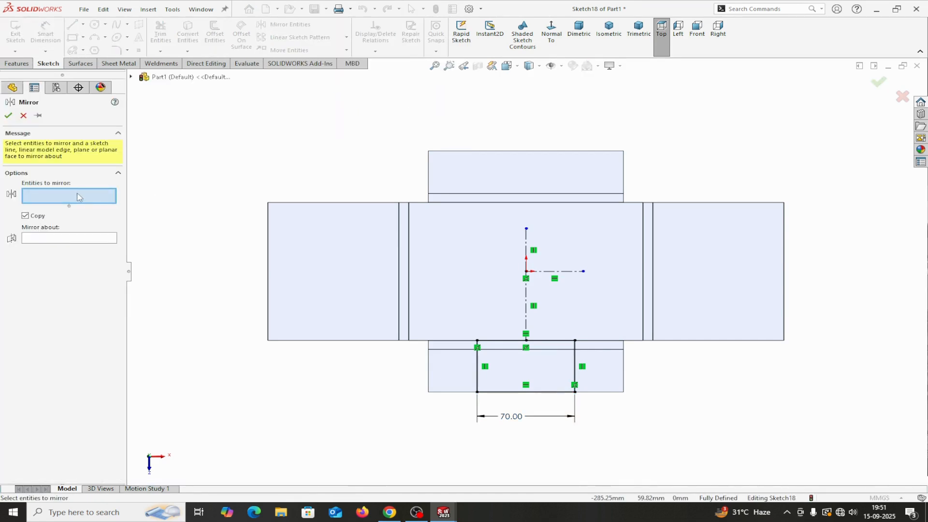
Step: Mirror the 70 mm rectangle about the horizontal centerline and cut both rectangles with Cut-Extrude1
drag(456, 315, 602, 435)
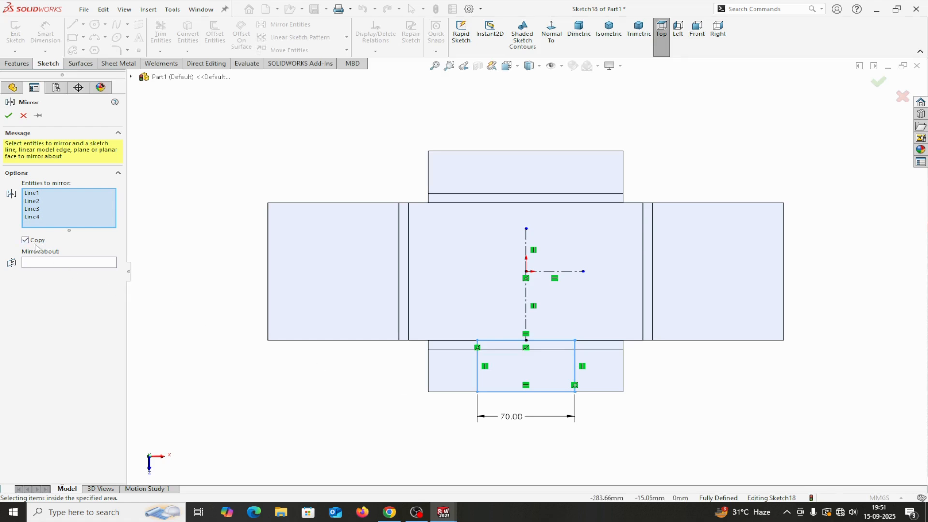
click(45, 264)
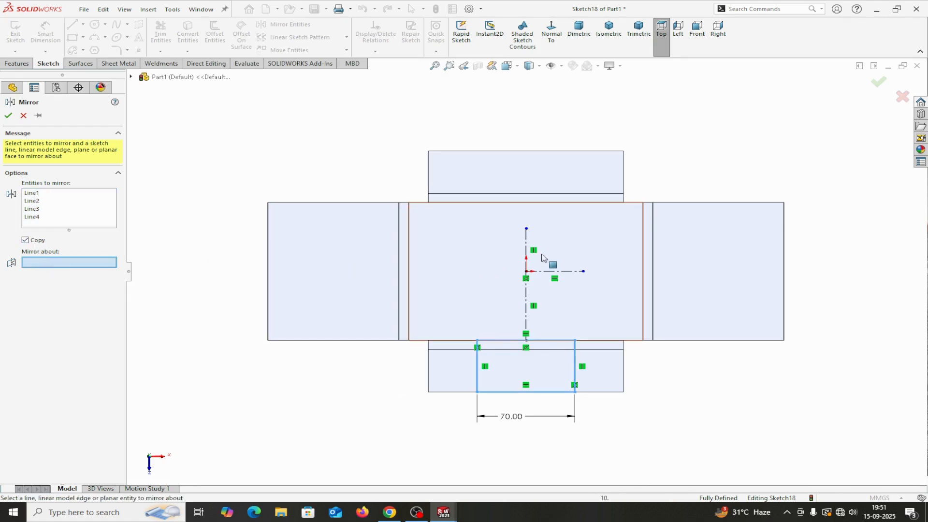
click(551, 271)
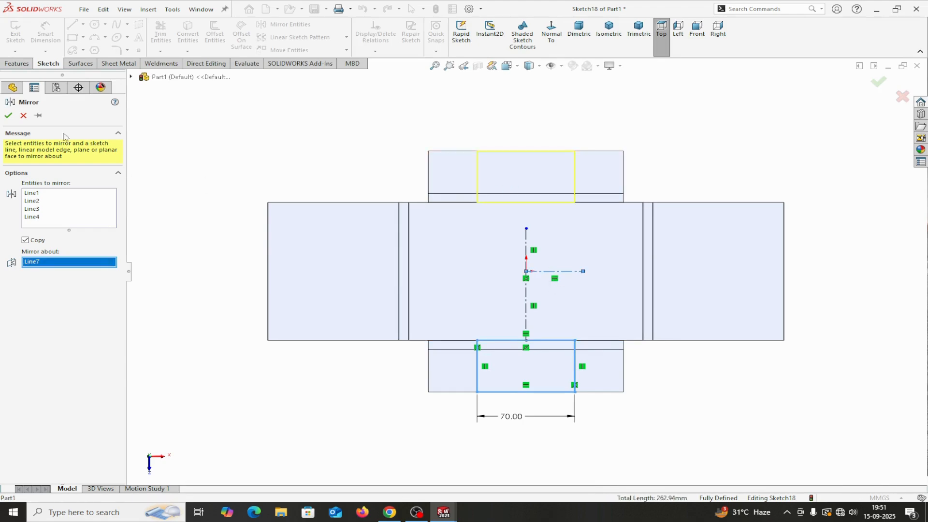
click(8, 116)
click(121, 63)
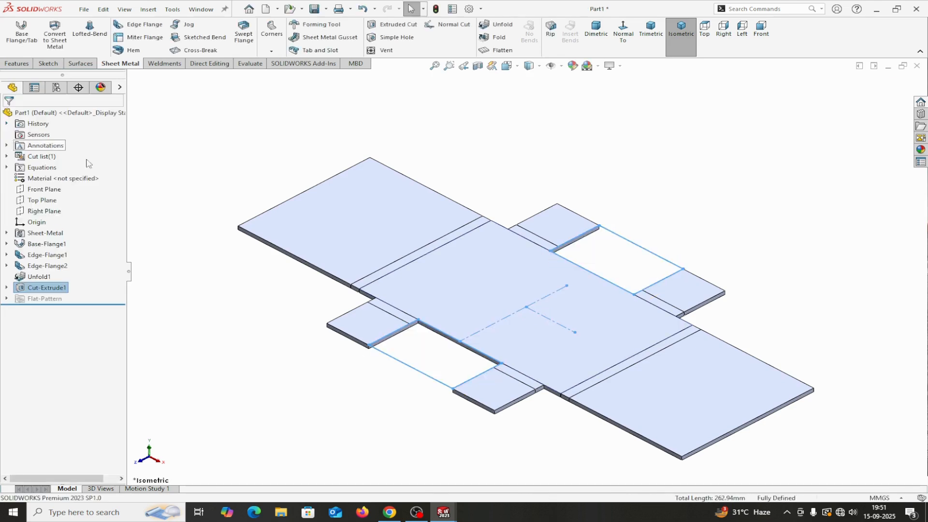
click(803, 236)
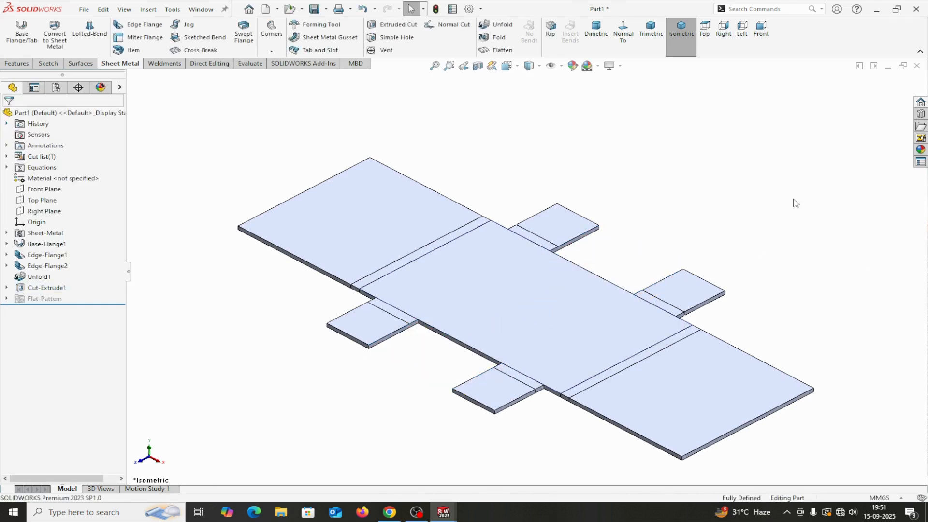
Step: Refold all four bends with Fold1, keeping the centre face fixed
click(503, 39)
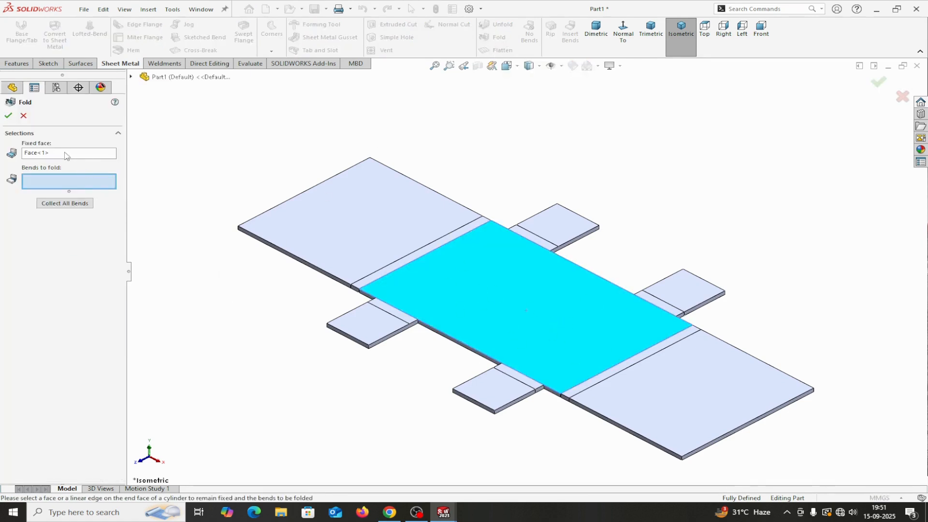
click(60, 203)
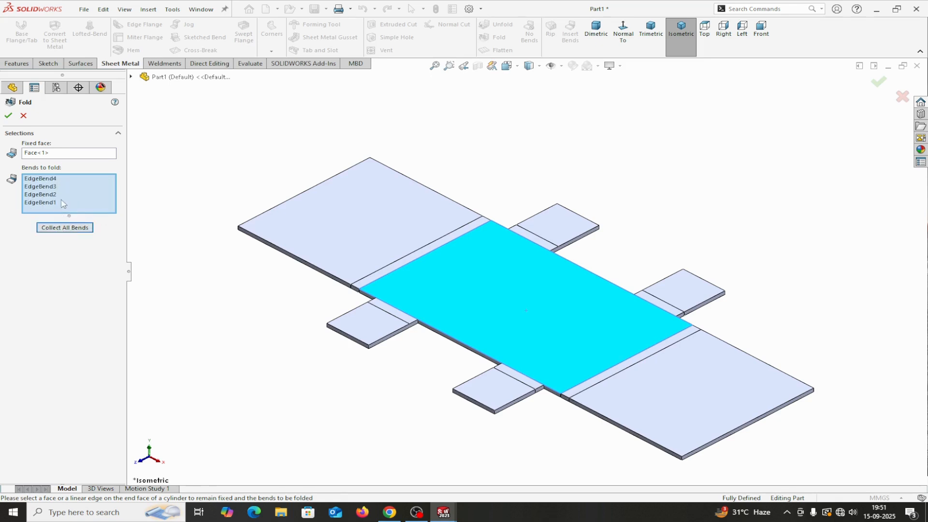
click(8, 116)
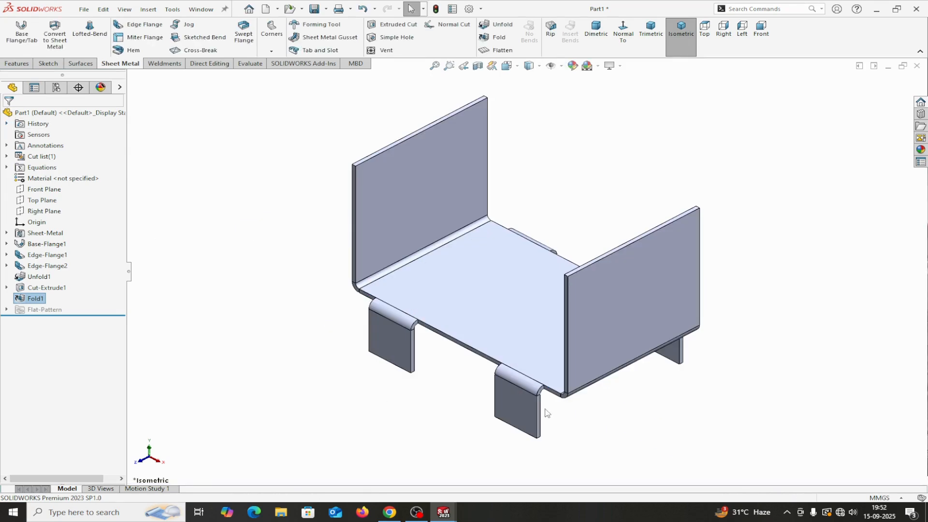
middle_drag(564, 422, 586, 367)
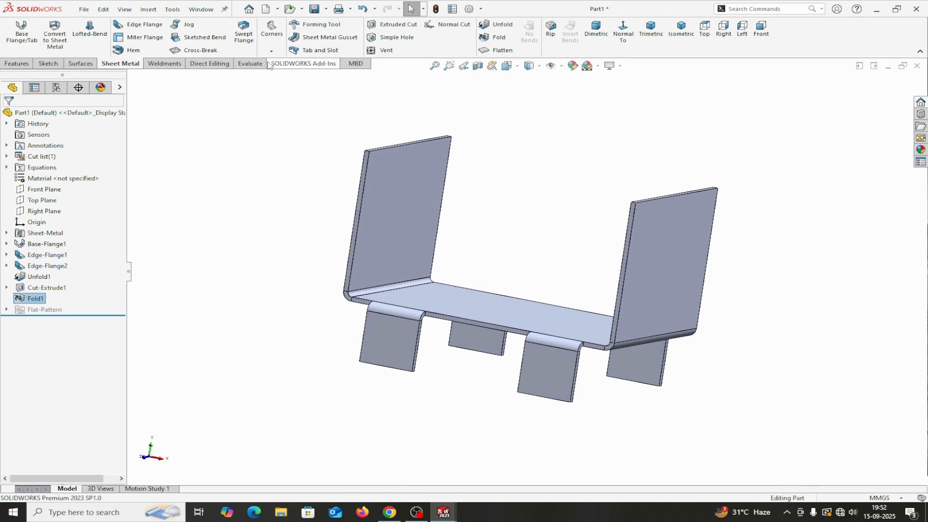
click(249, 64)
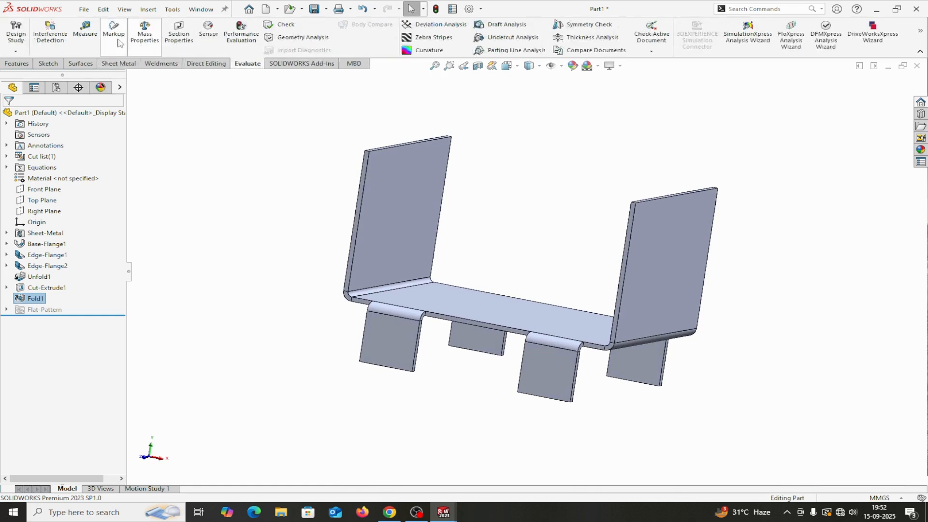
click(86, 30)
click(441, 304)
middle_drag(436, 389, 426, 278)
scroll(420, 285, down, 6)
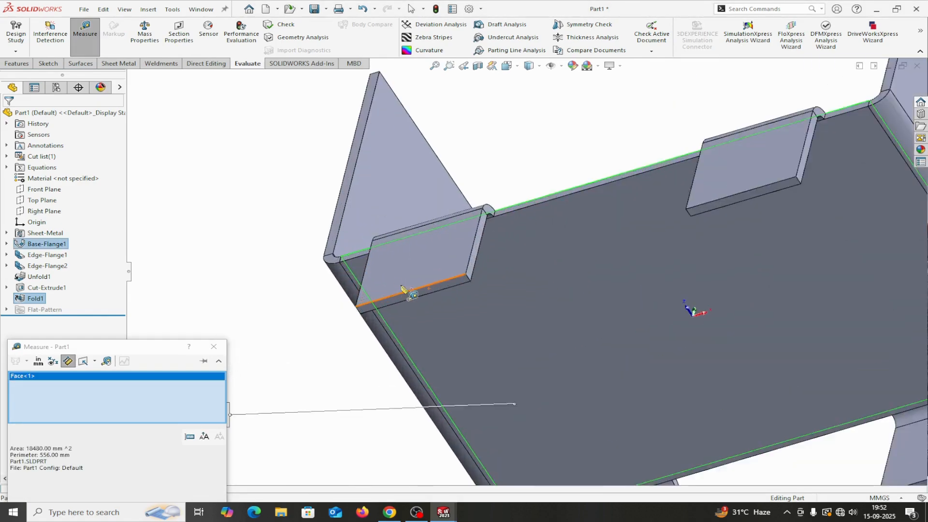
click(430, 297)
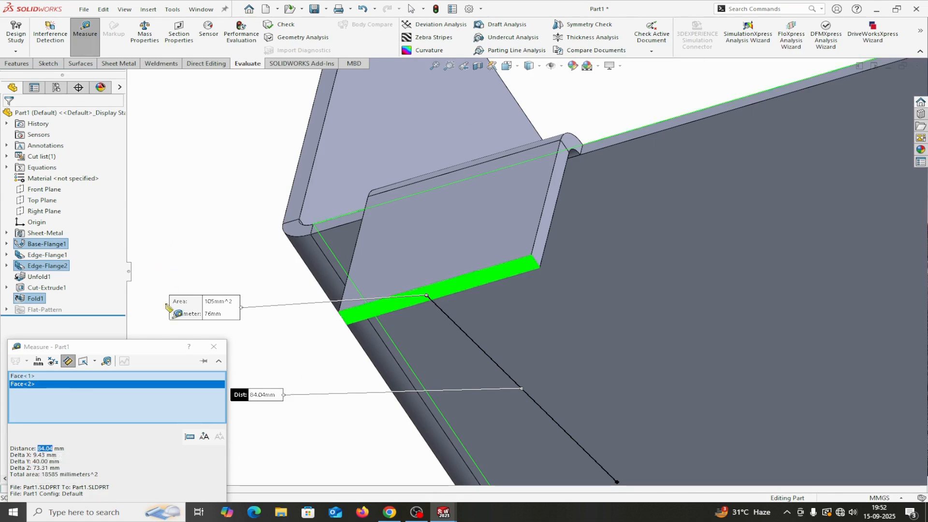
click(214, 352)
scroll(234, 251, up, 4)
middle_drag(281, 290, 440, 276)
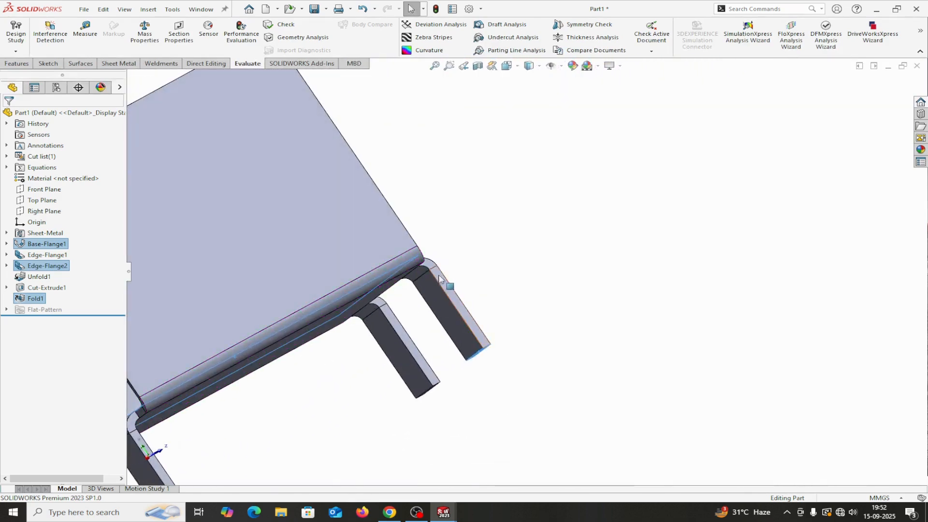
scroll(411, 271, down, 3)
scroll(403, 269, down, 2)
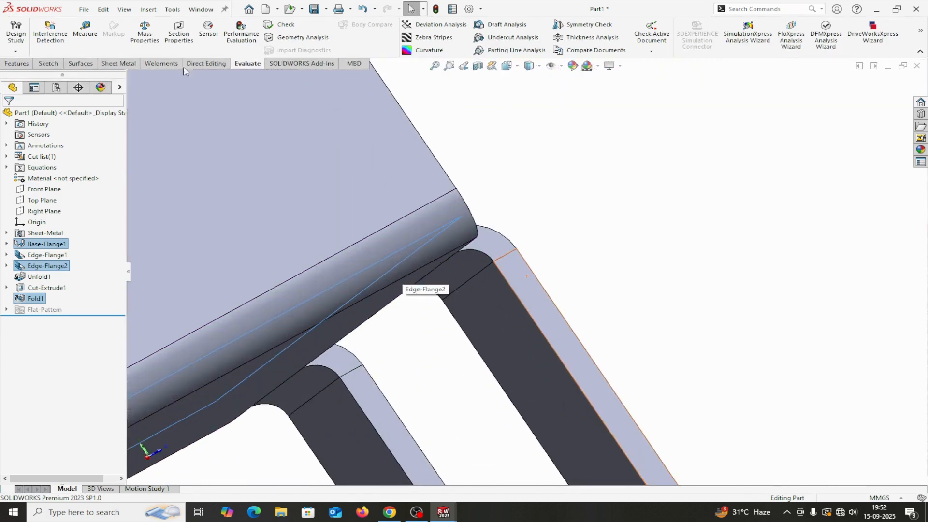
click(85, 32)
click(380, 274)
click(464, 263)
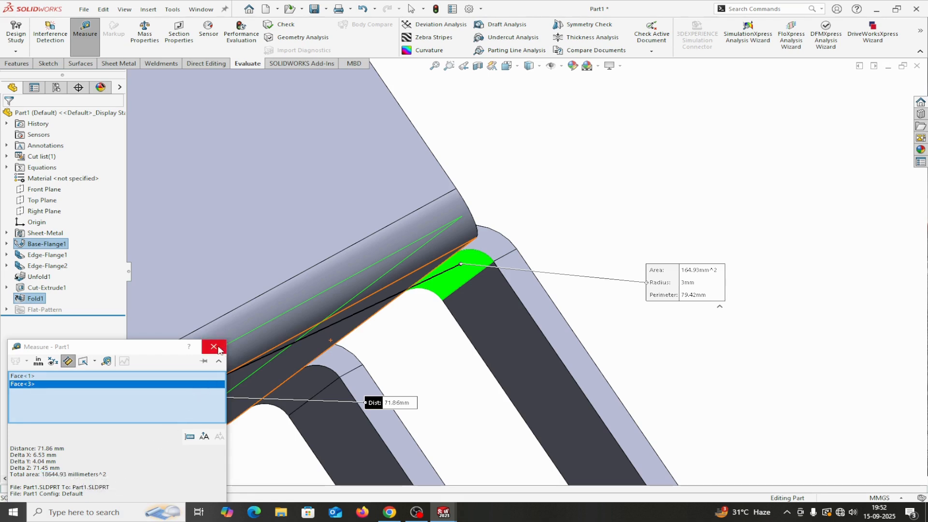
right_click(100, 377)
click(136, 382)
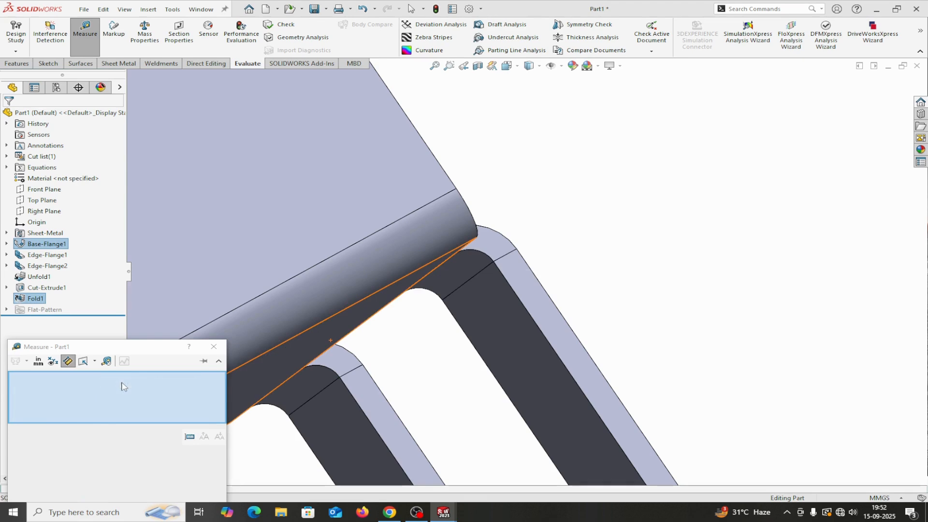
click(456, 275)
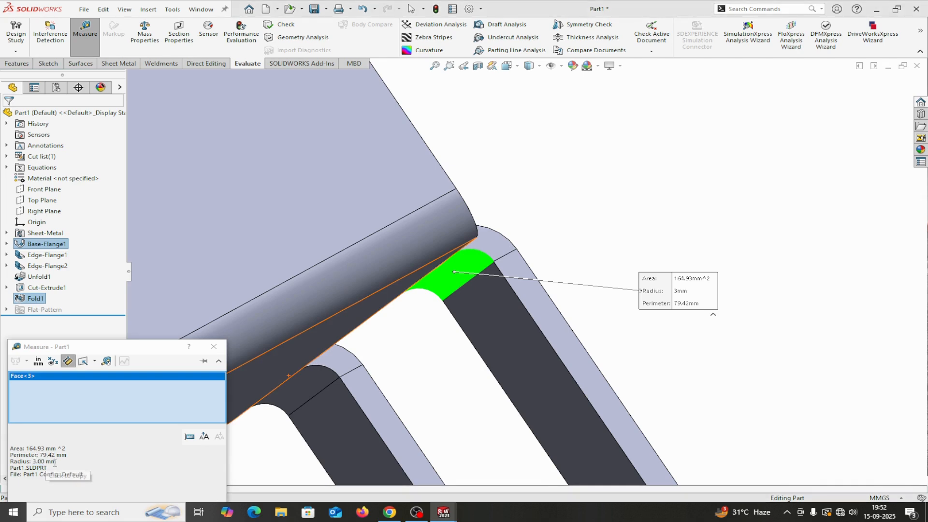
click(214, 346)
scroll(412, 307, up, 2)
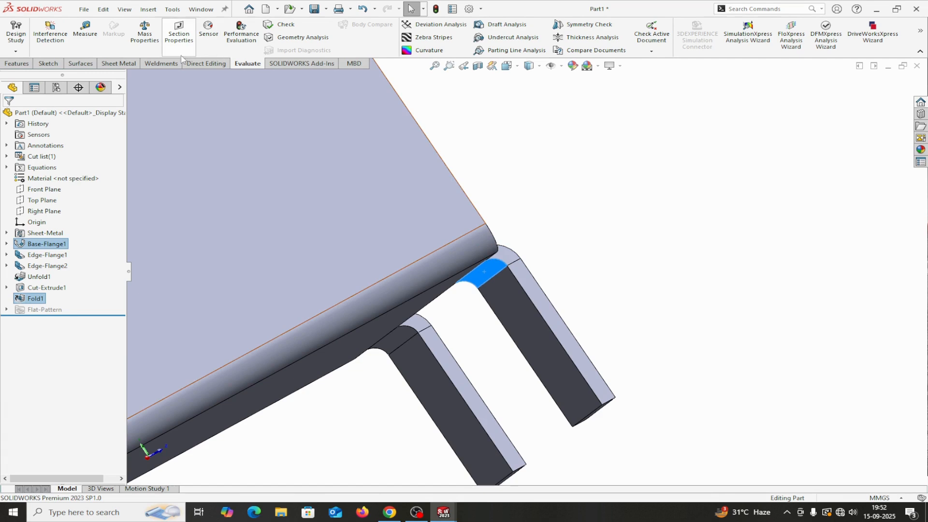
click(123, 63)
scroll(555, 232, up, 3)
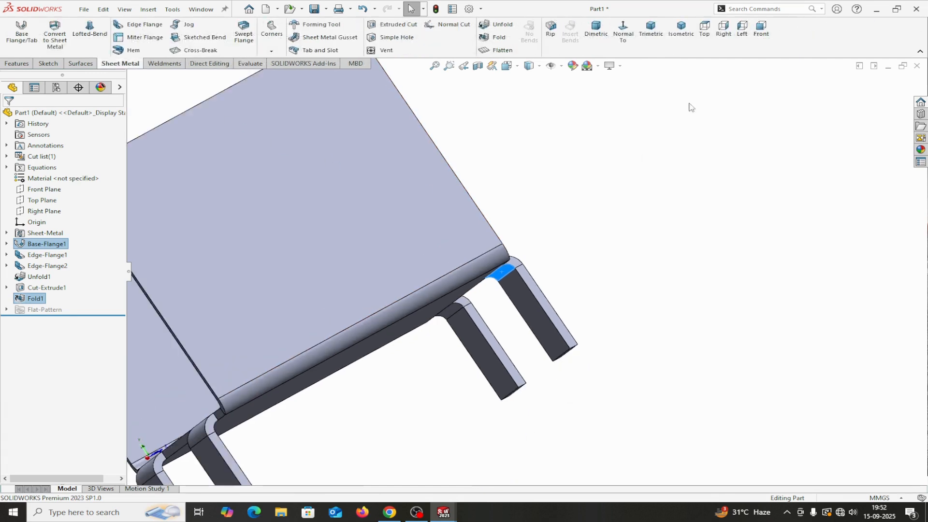
Step: Chamfer the top corners of the front and rear flange faces by 10 mm with Break-Corner
click(681, 29)
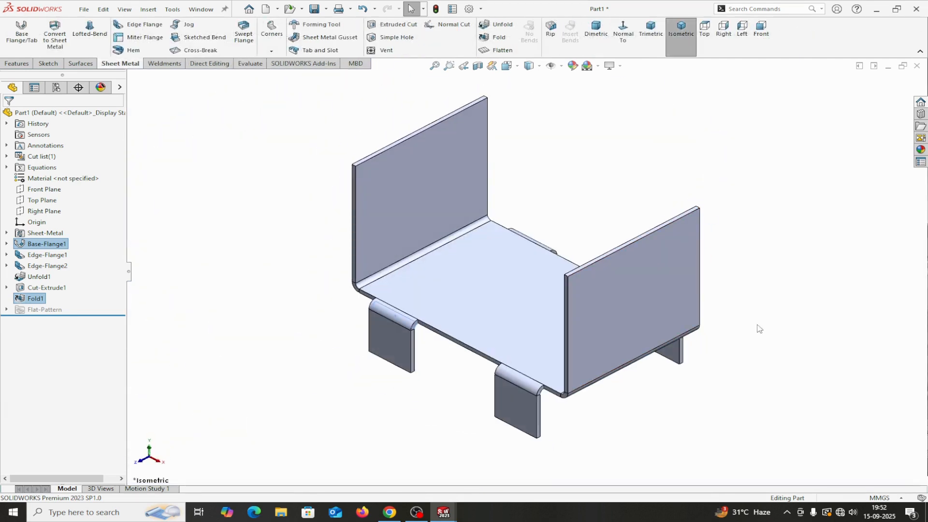
middle_drag(761, 362, 700, 333)
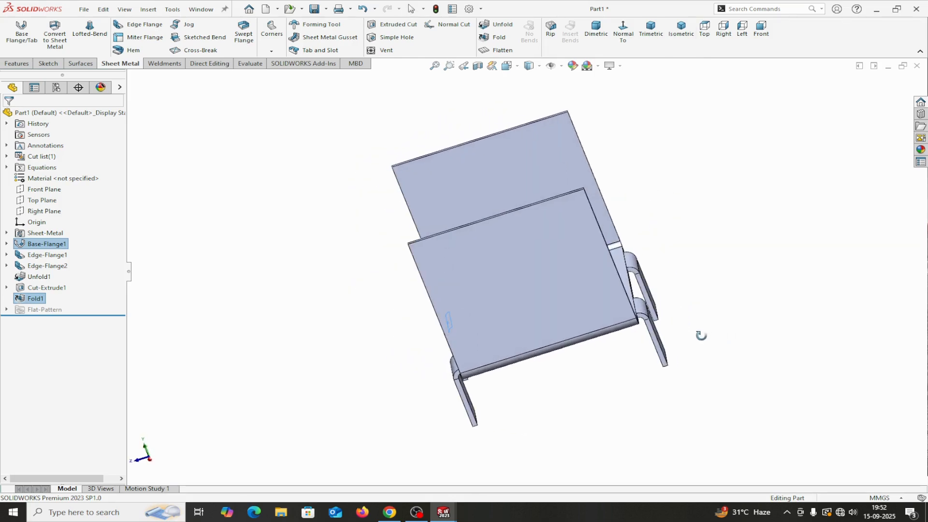
click(514, 262)
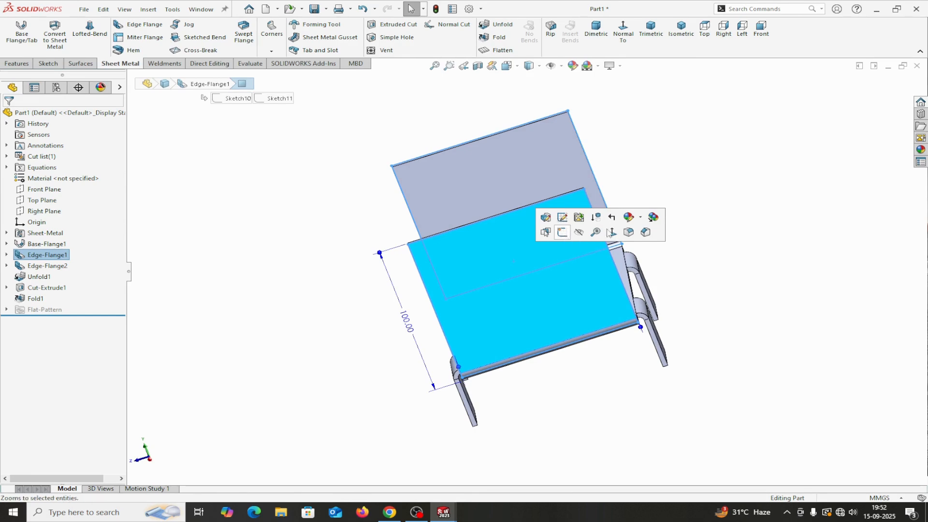
click(757, 215)
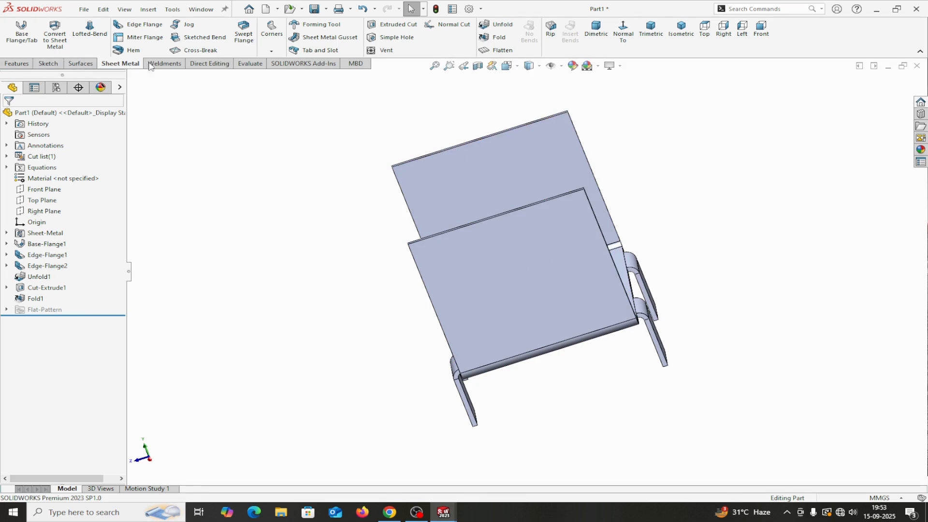
click(271, 51)
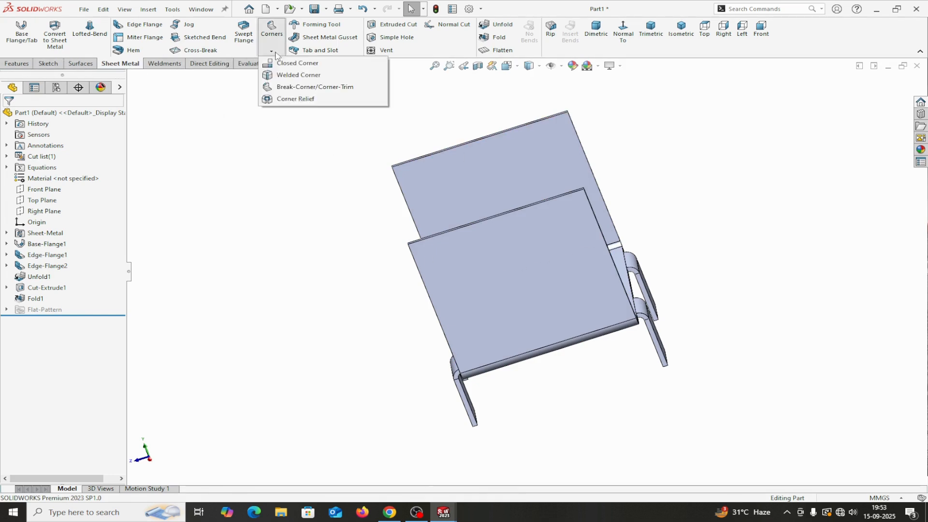
click(291, 87)
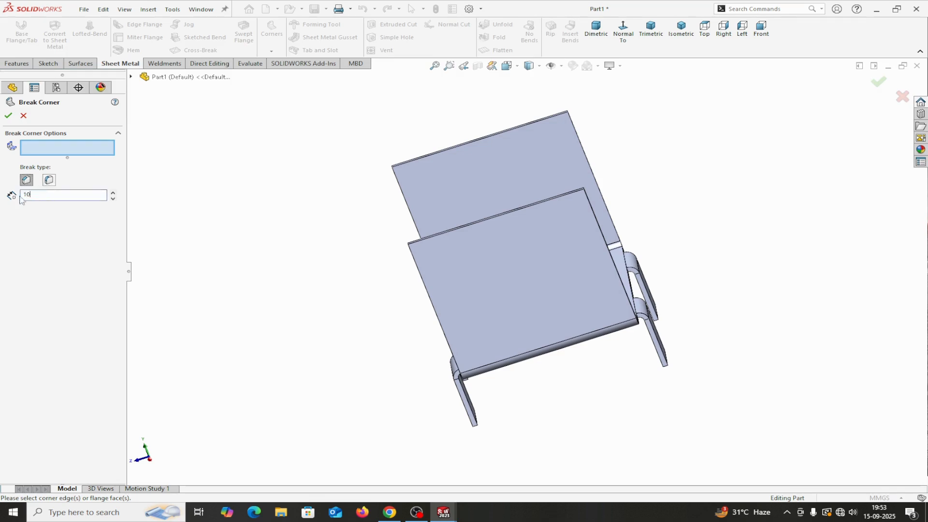
click(480, 269)
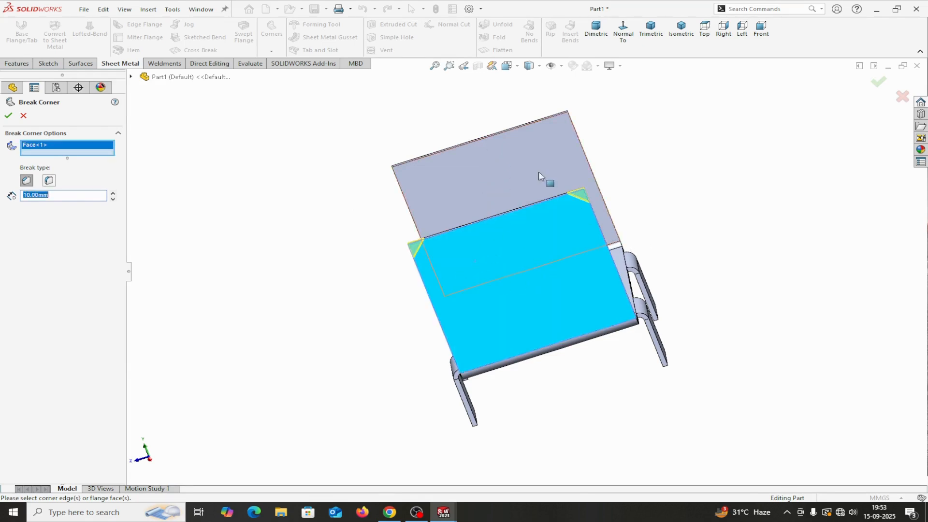
click(493, 160)
click(8, 115)
mouse_move(683, 281)
middle_down()
mouse_move(677, 273)
mouse_move(717, 222)
mouse_move(727, 262)
mouse_move(745, 256)
middle_up()
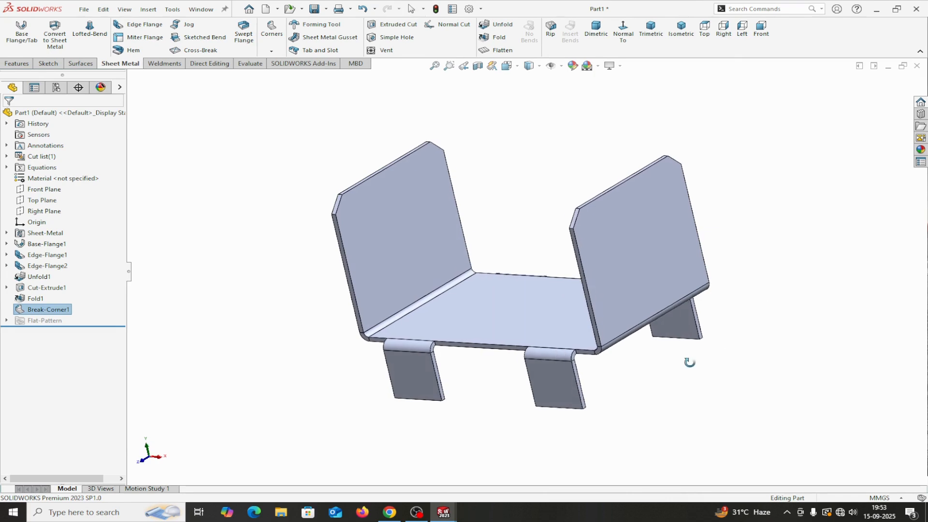
middle_drag(692, 360, 659, 323)
Step: Sketch a 33.14 mm centre-point circle on the right flange face and make it construction geometry
click(609, 241)
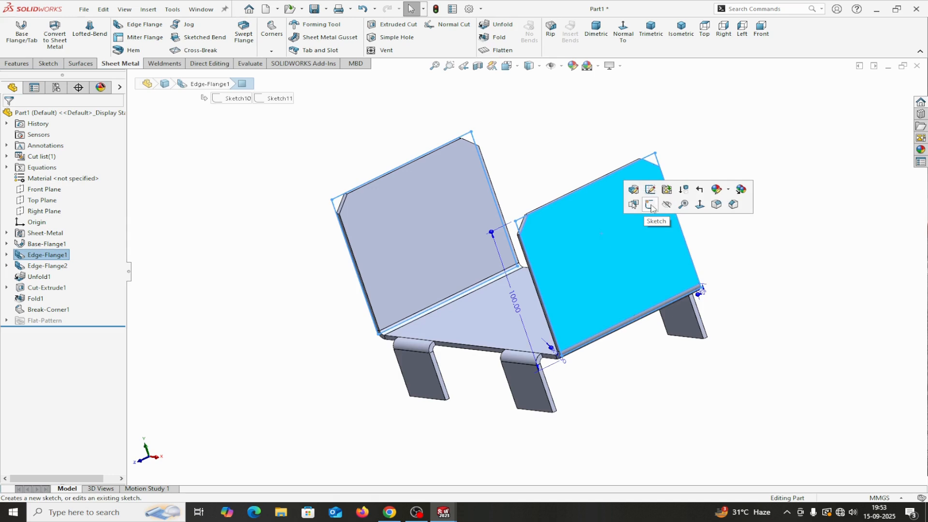
click(650, 206)
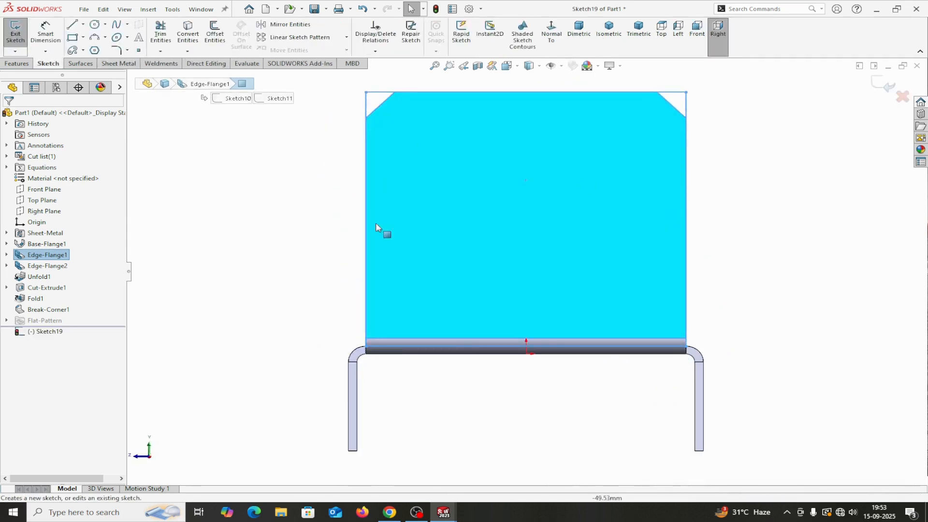
click(105, 28)
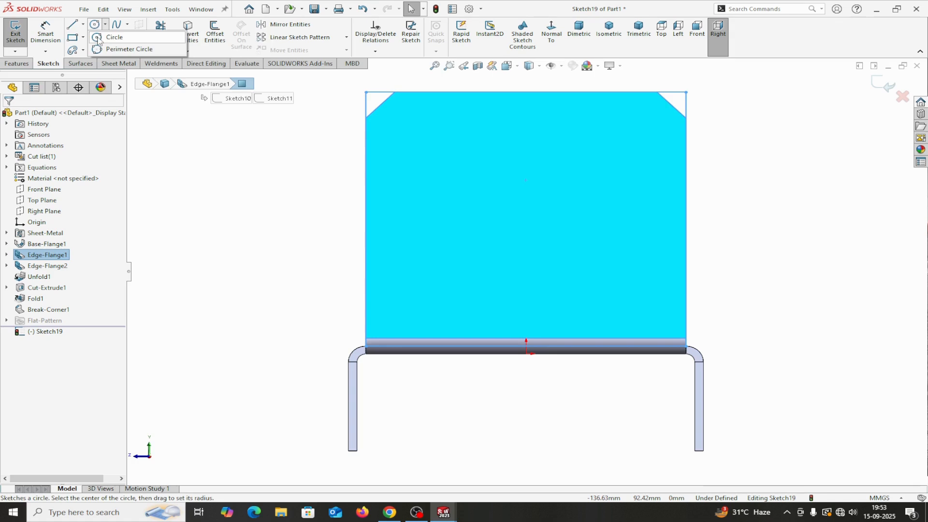
click(99, 38)
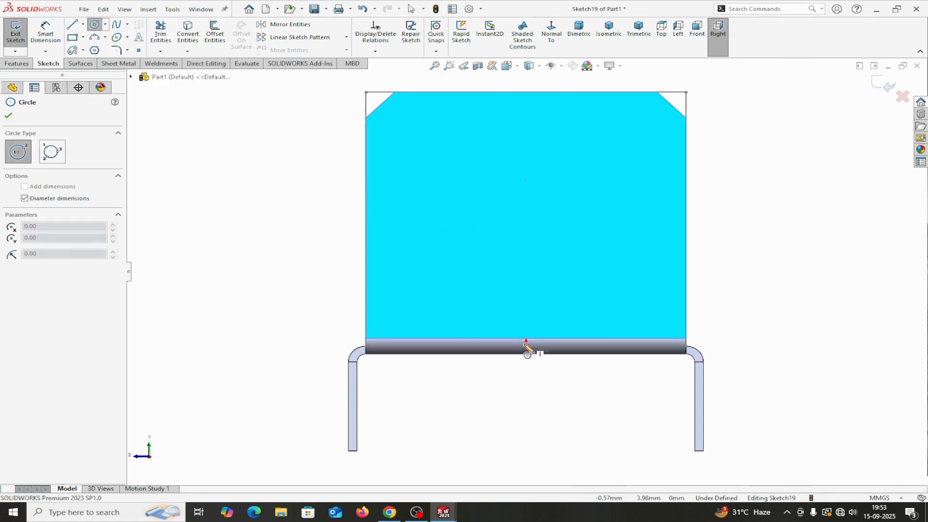
click(526, 208)
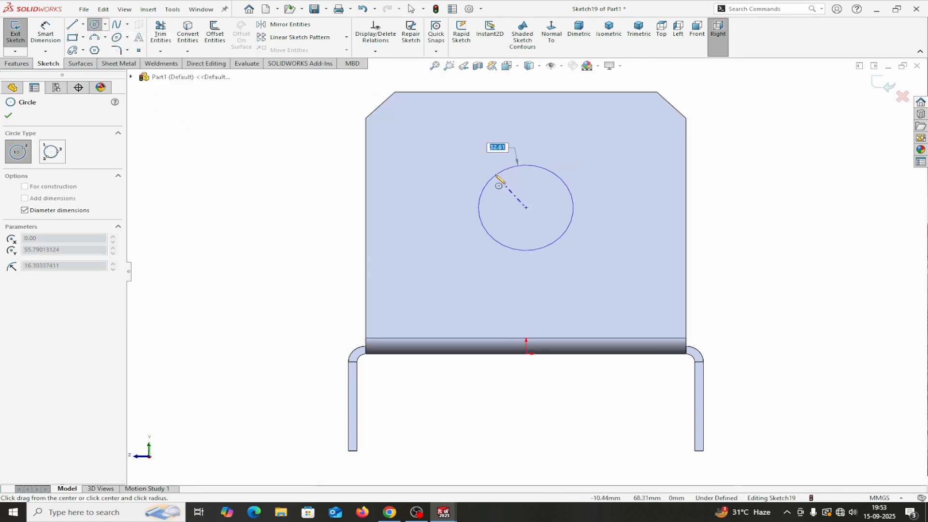
click(494, 176)
right_click(493, 175)
click(526, 186)
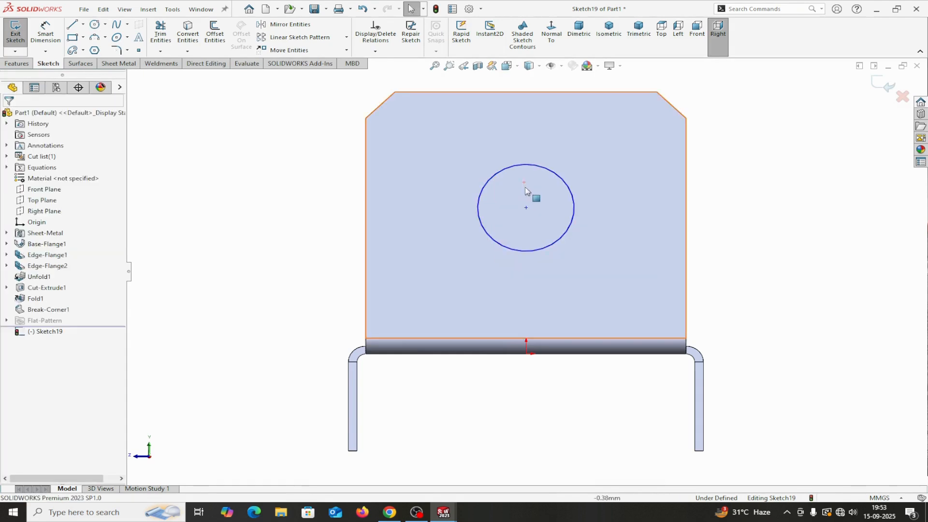
click(524, 251)
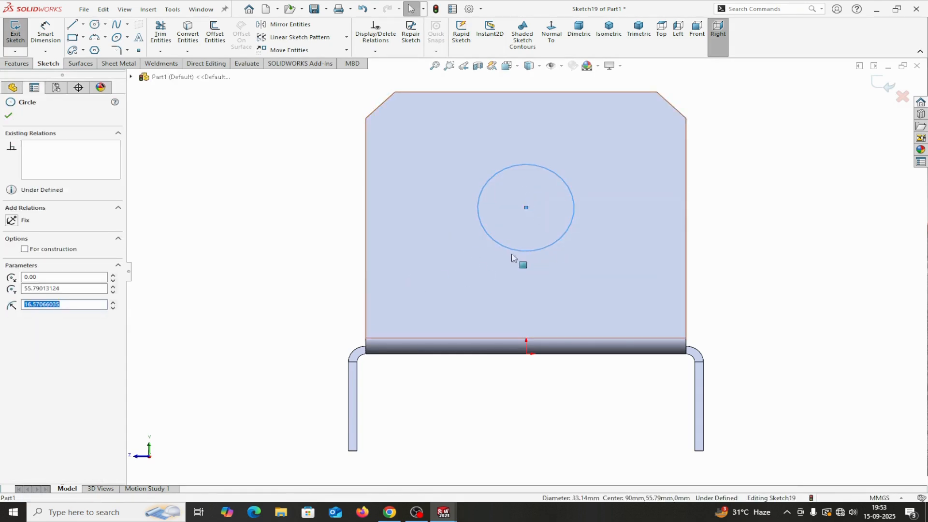
click(24, 249)
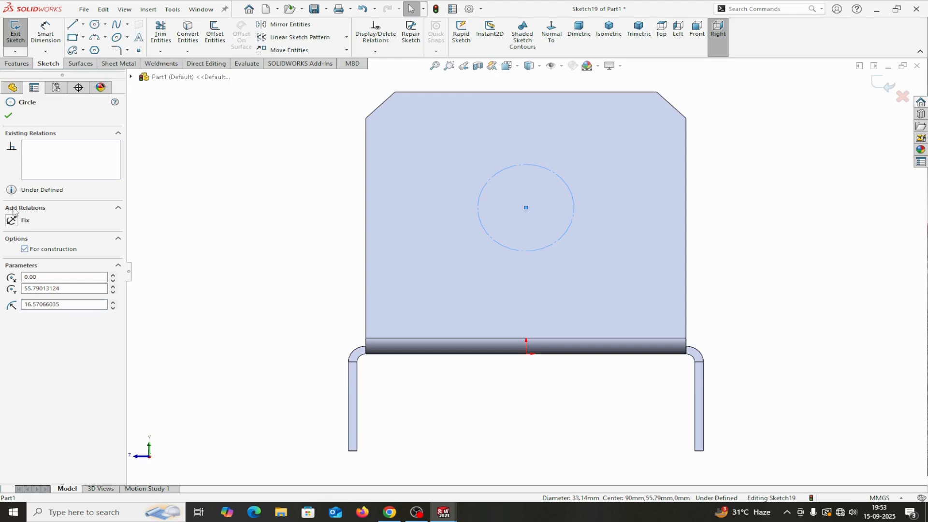
click(8, 115)
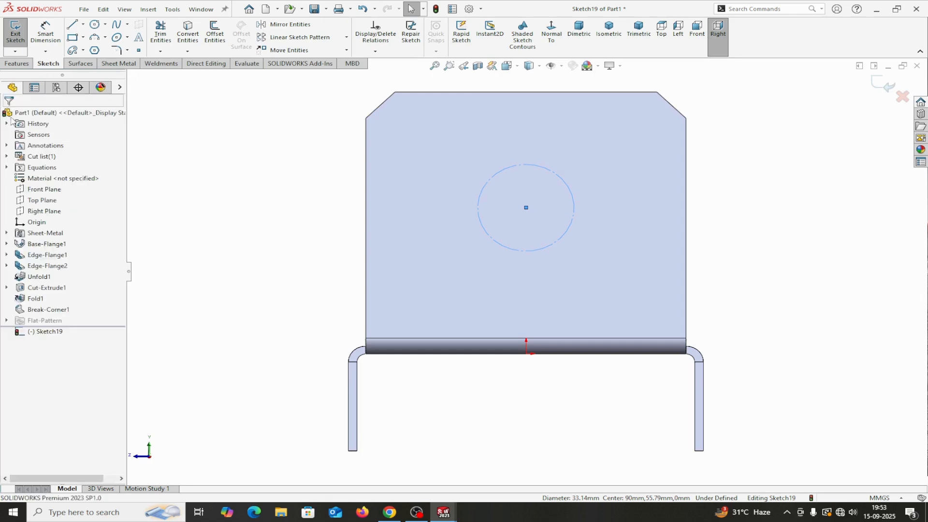
Step: Draw a centerpoint arc slot centred on the construction circle, above and left of it
click(83, 51)
click(97, 99)
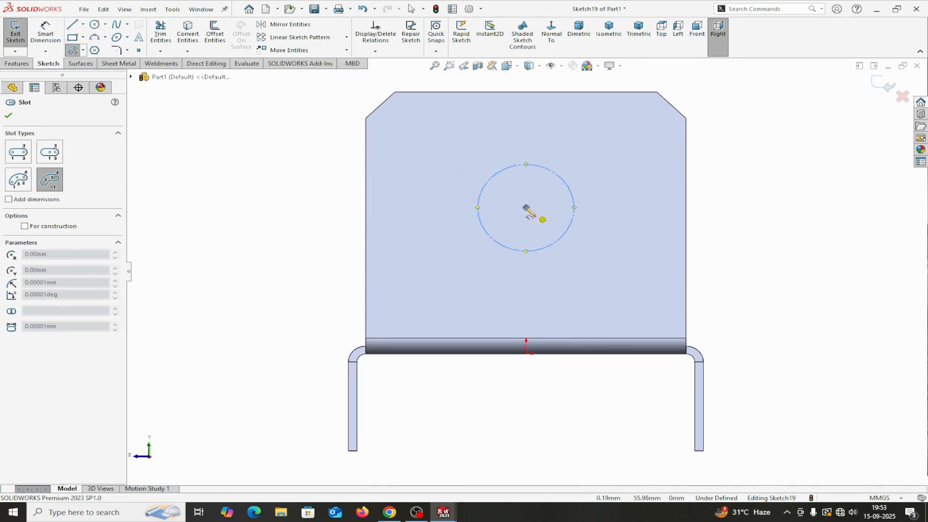
click(527, 208)
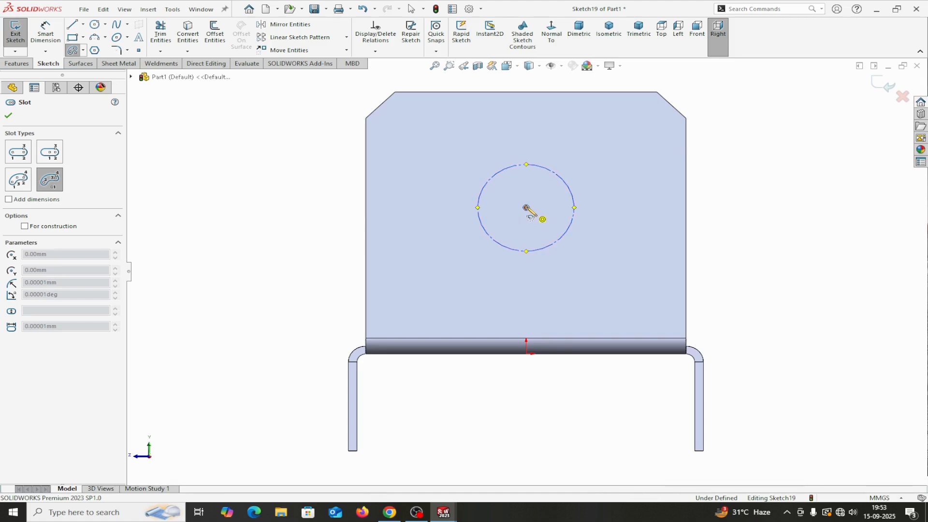
click(448, 179)
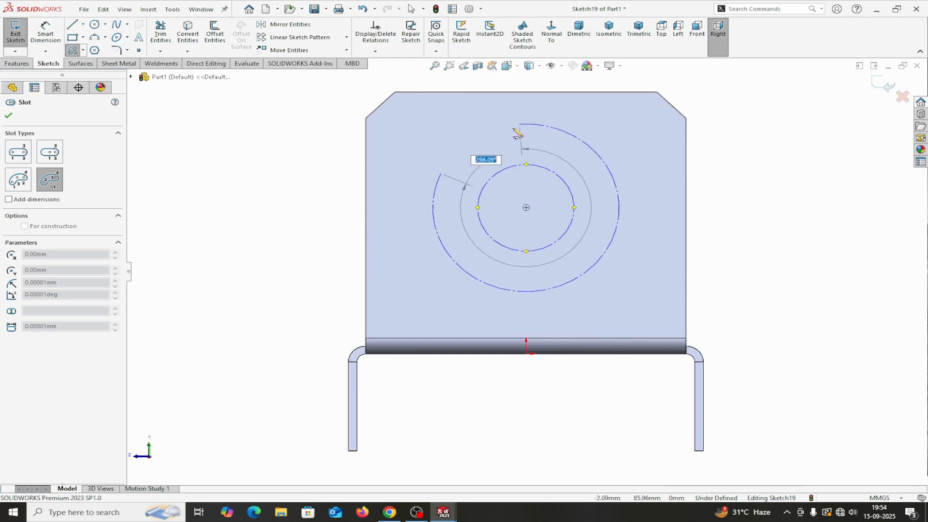
click(490, 137)
click(483, 127)
right_click(485, 127)
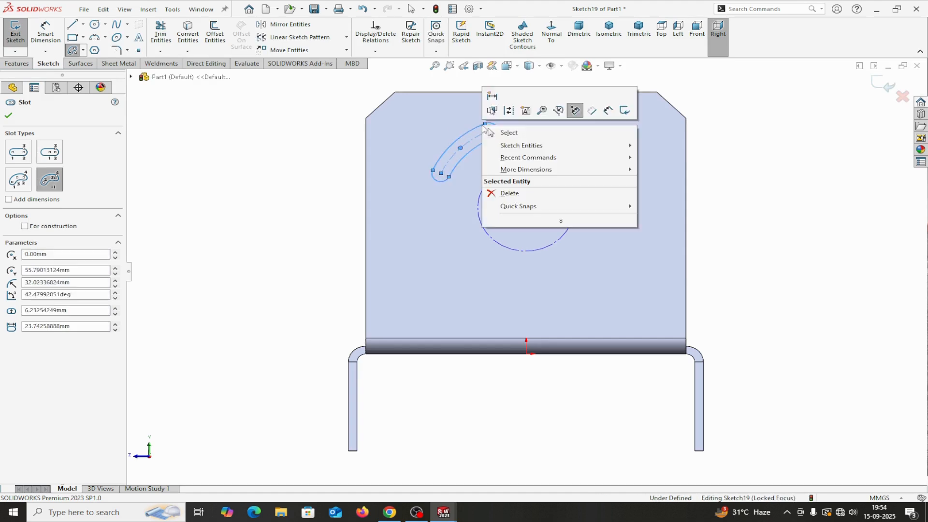
click(489, 132)
click(46, 30)
click(497, 129)
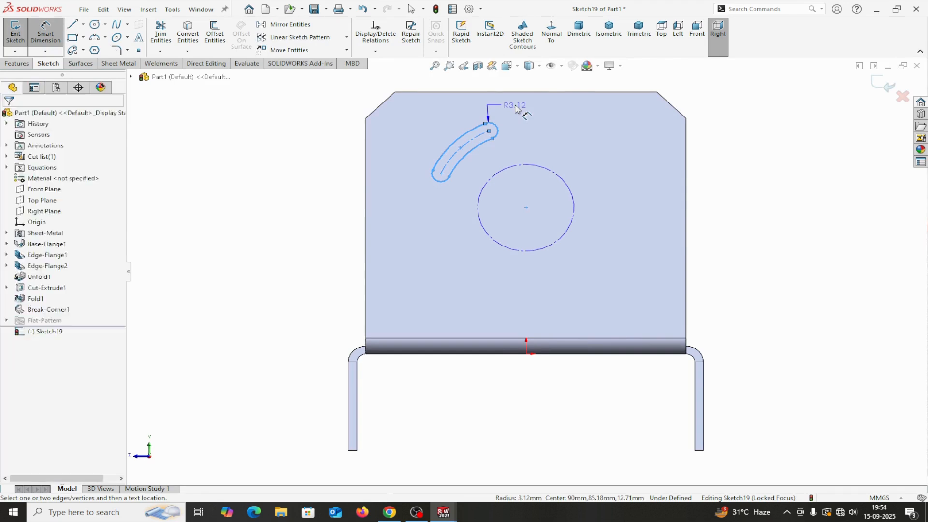
Step: Dimension the slot with R2.50 end arcs, 15 mm arc length and R20 arc radius
click(515, 108)
text(2)
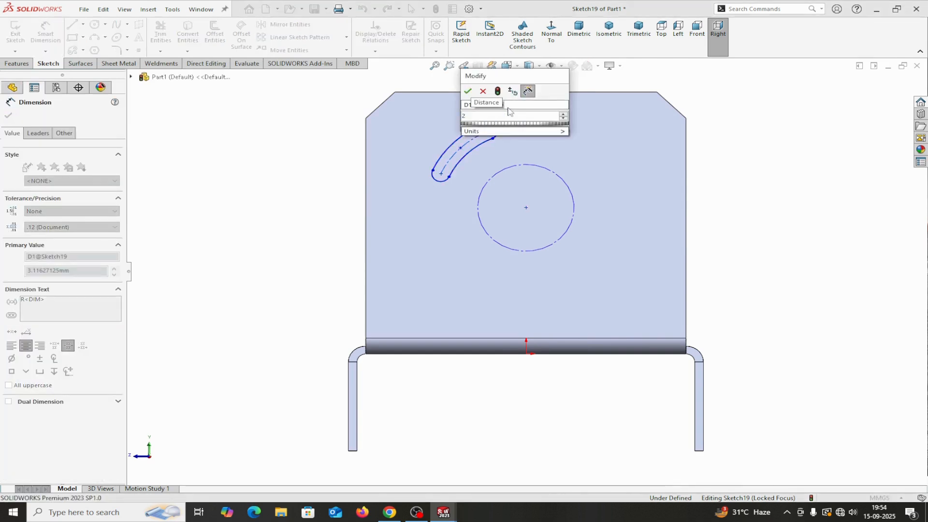
text(.50)
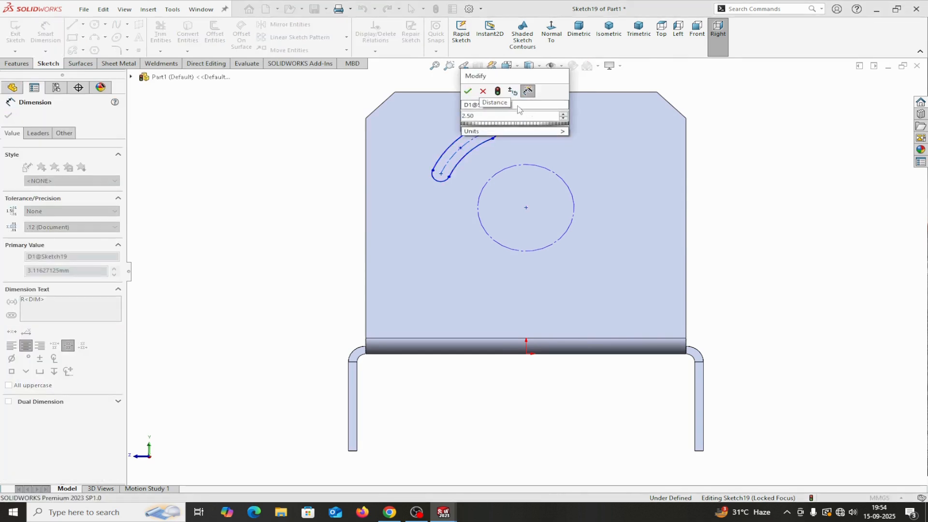
click(468, 91)
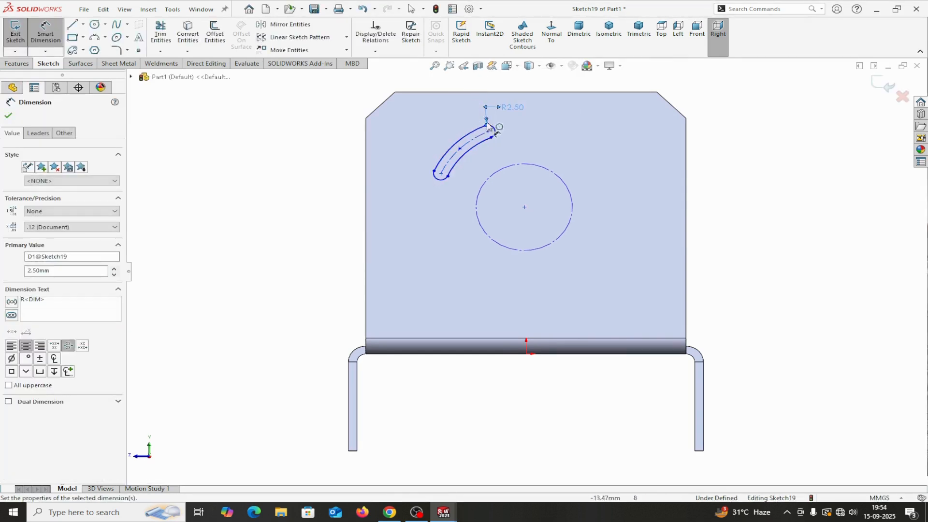
click(452, 172)
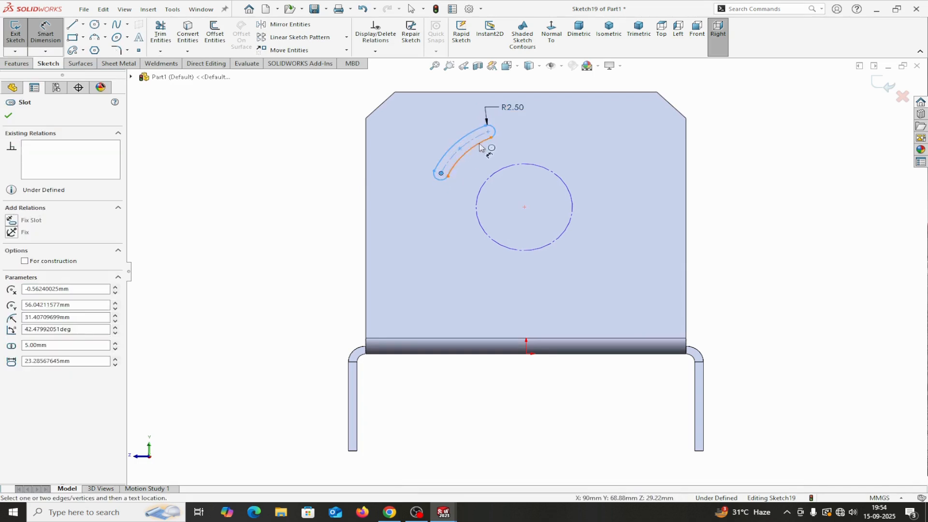
click(488, 131)
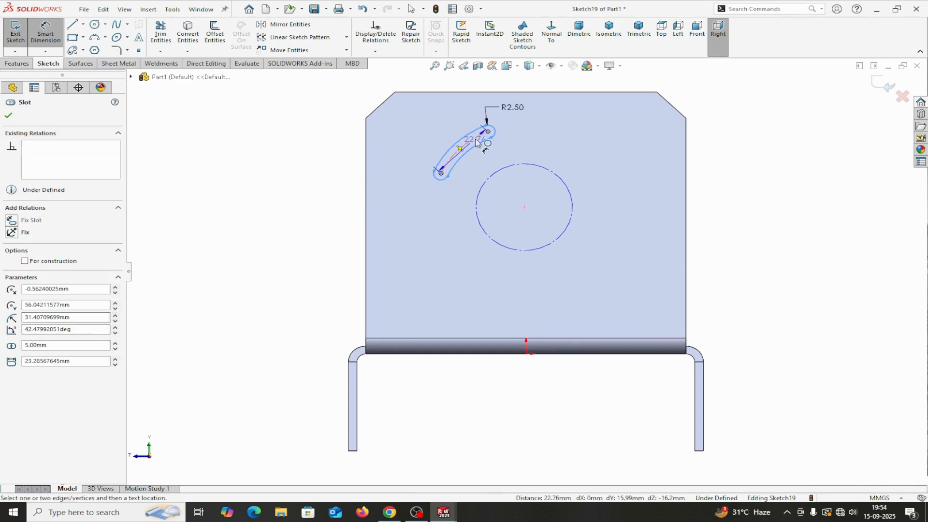
click(454, 128)
text(1)
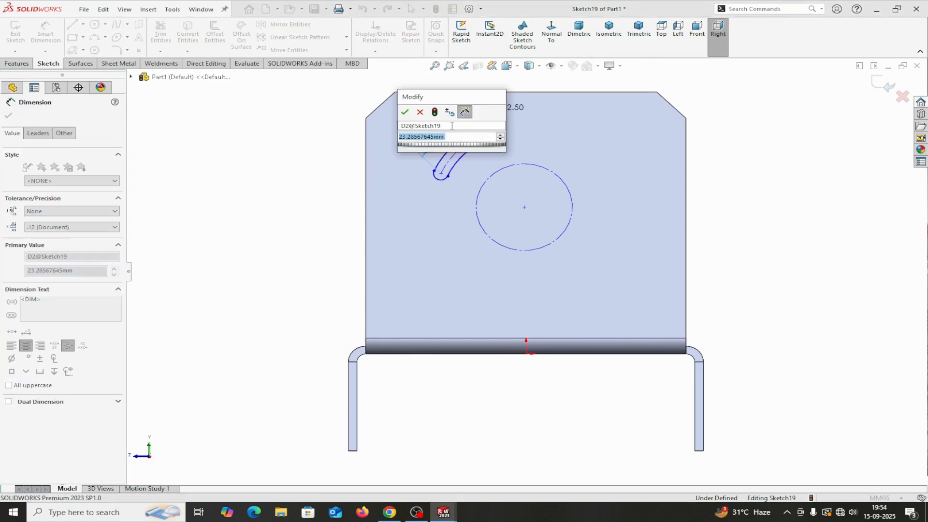
text(5)
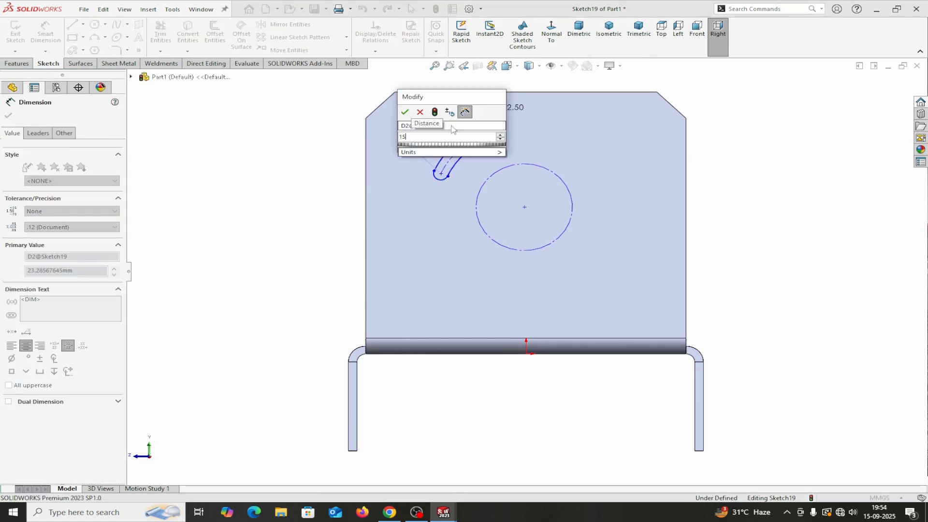
click(405, 113)
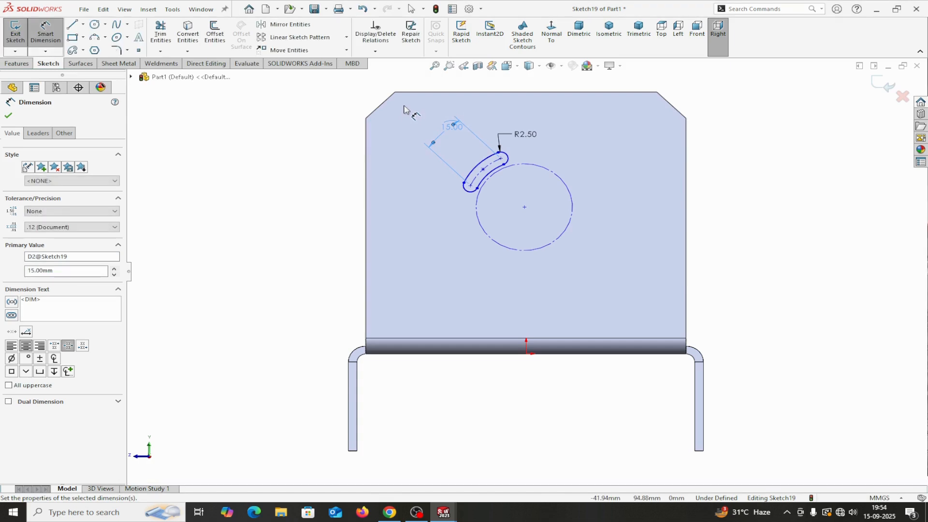
scroll(473, 136, down, 5)
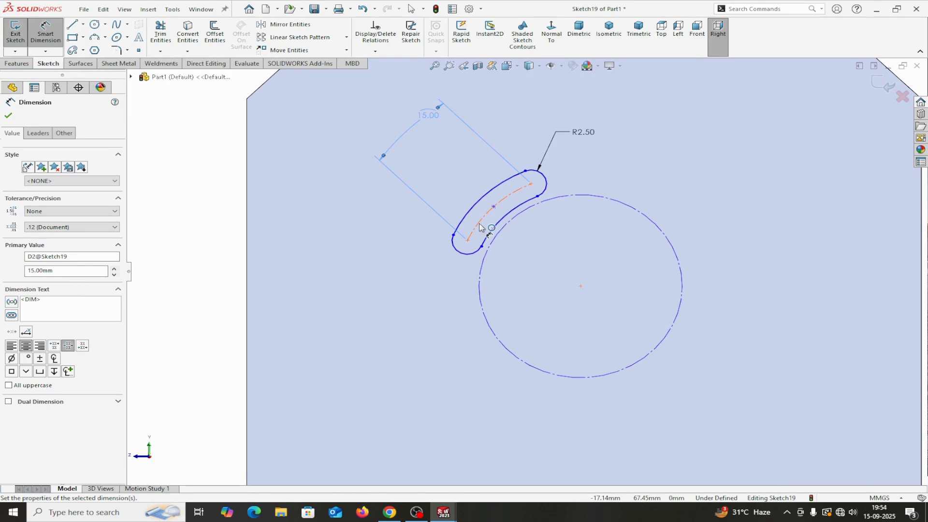
click(481, 227)
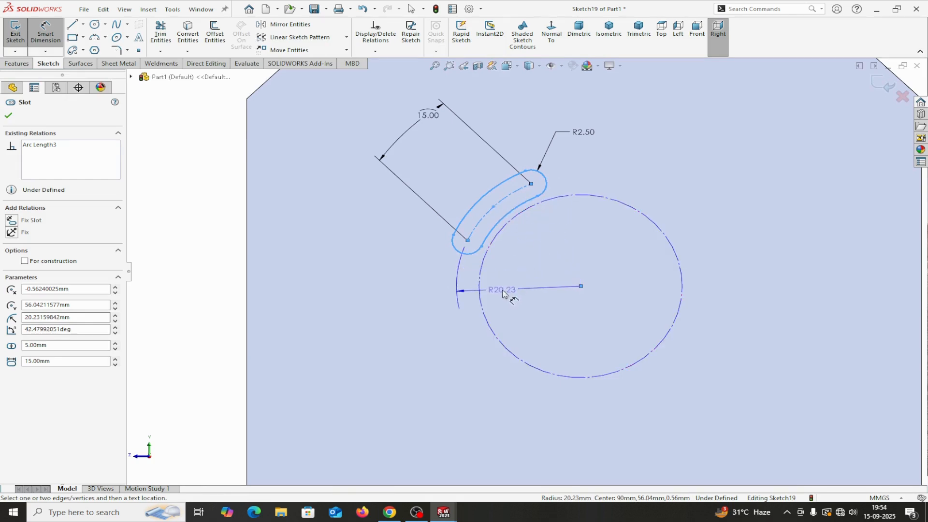
click(503, 290)
text(20)
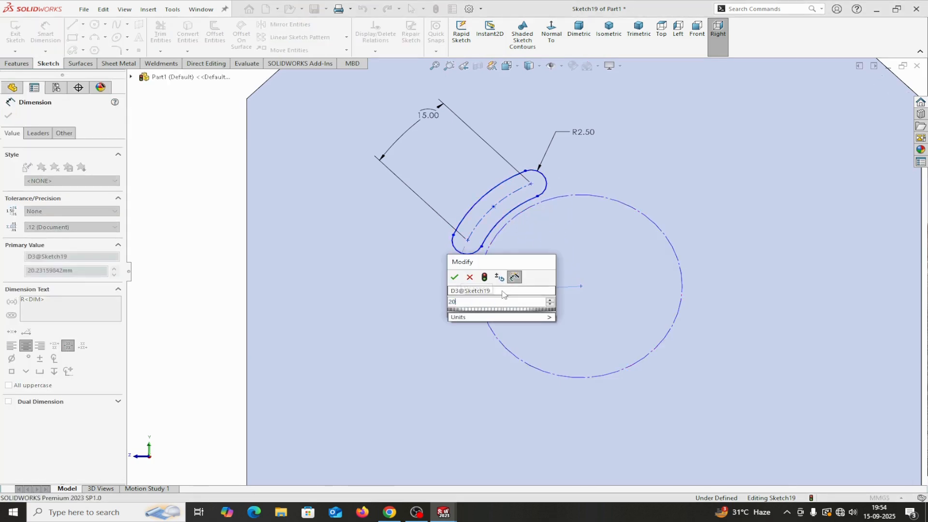
click(454, 277)
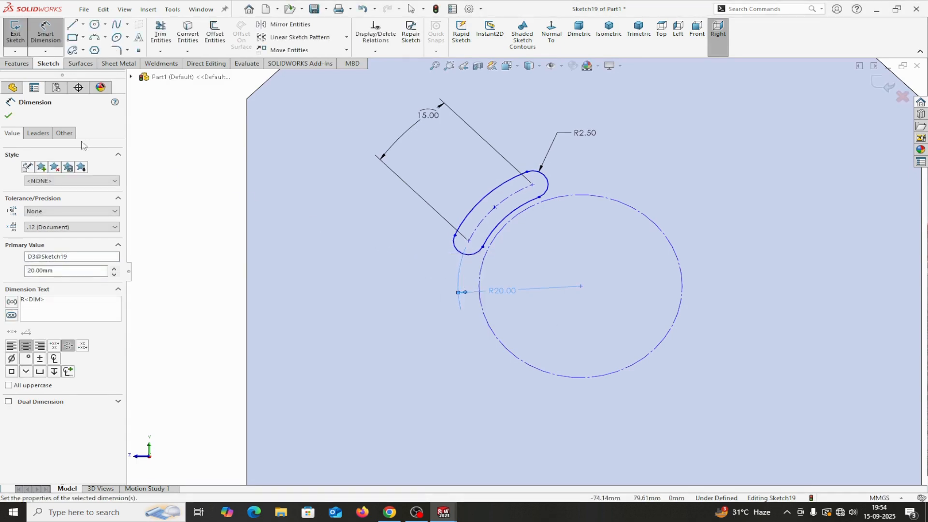
click(10, 115)
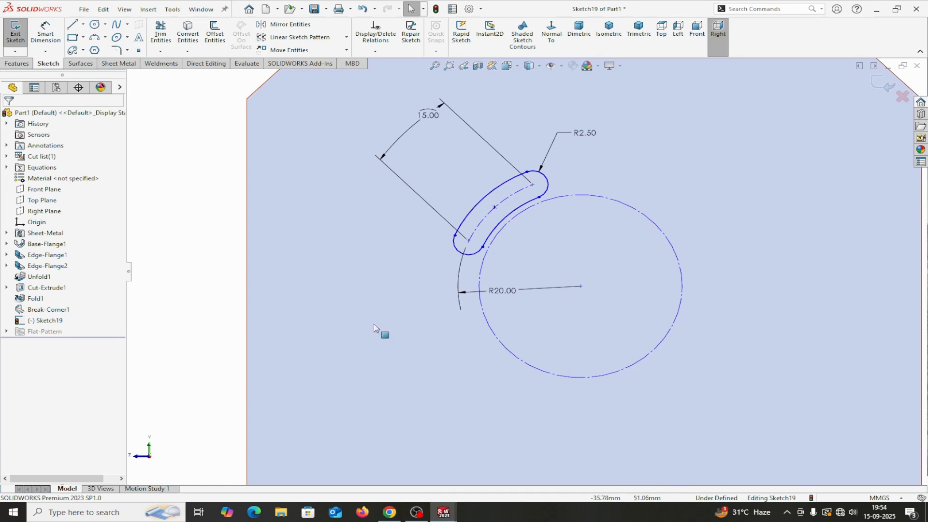
Step: Draw vertical and horizontal centerlines from the circle centre
click(83, 24)
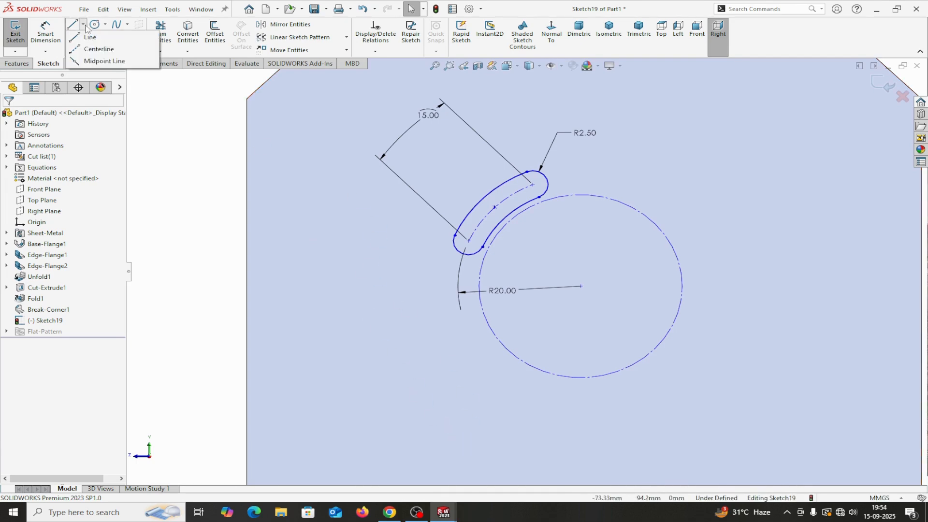
click(92, 49)
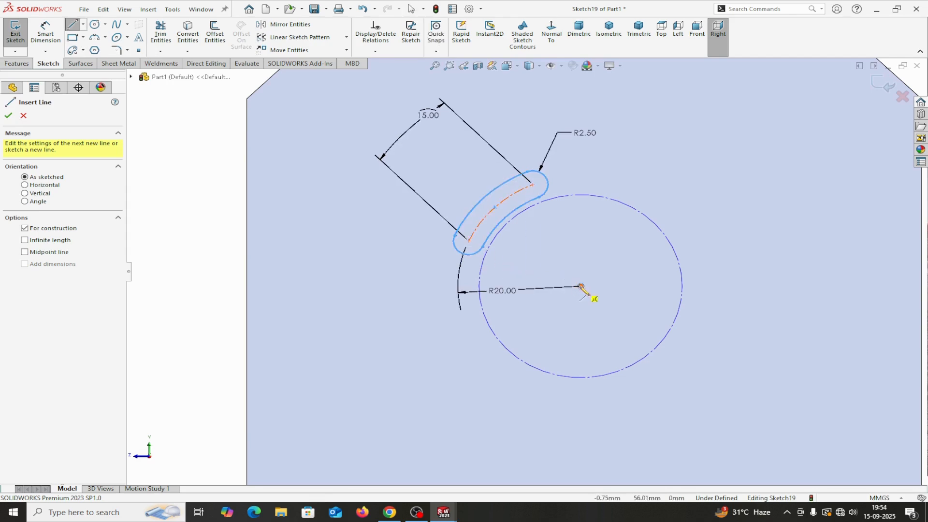
click(581, 286)
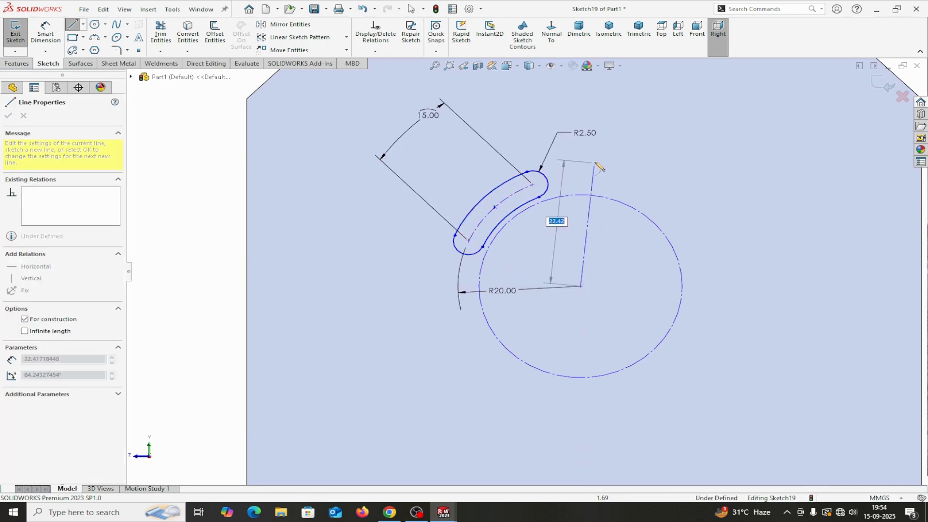
click(581, 152)
right_click(582, 156)
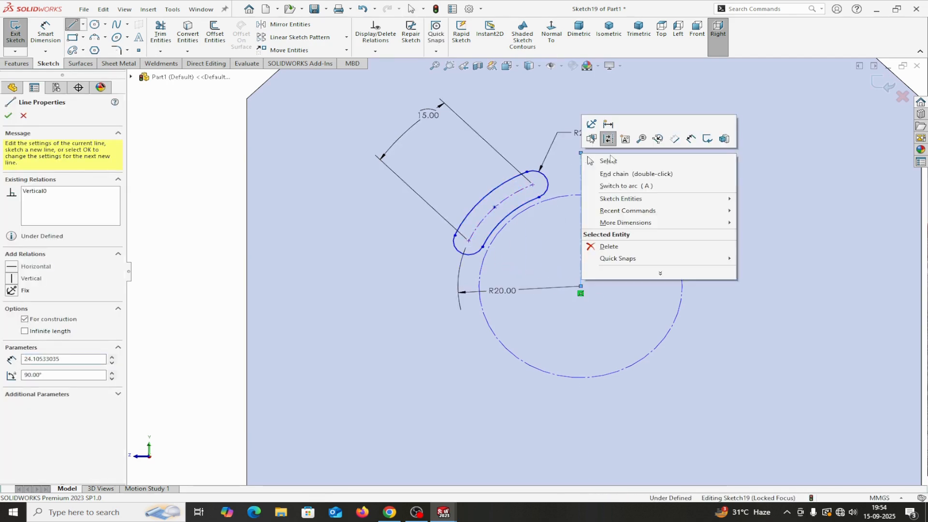
click(594, 159)
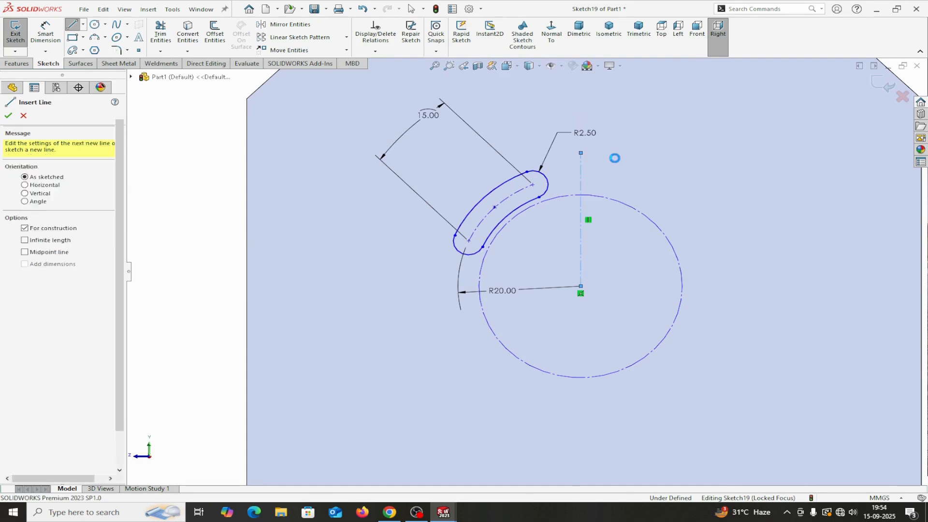
click(83, 25)
click(76, 49)
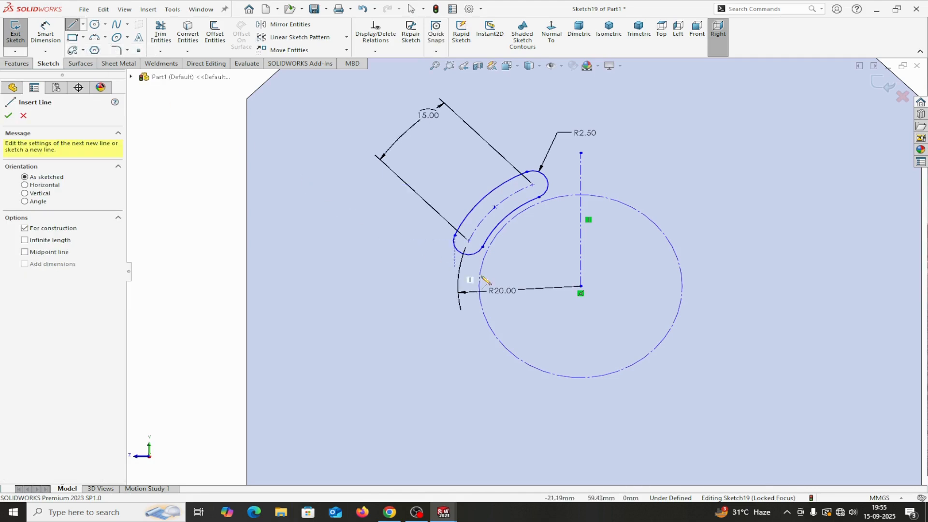
click(581, 287)
click(480, 287)
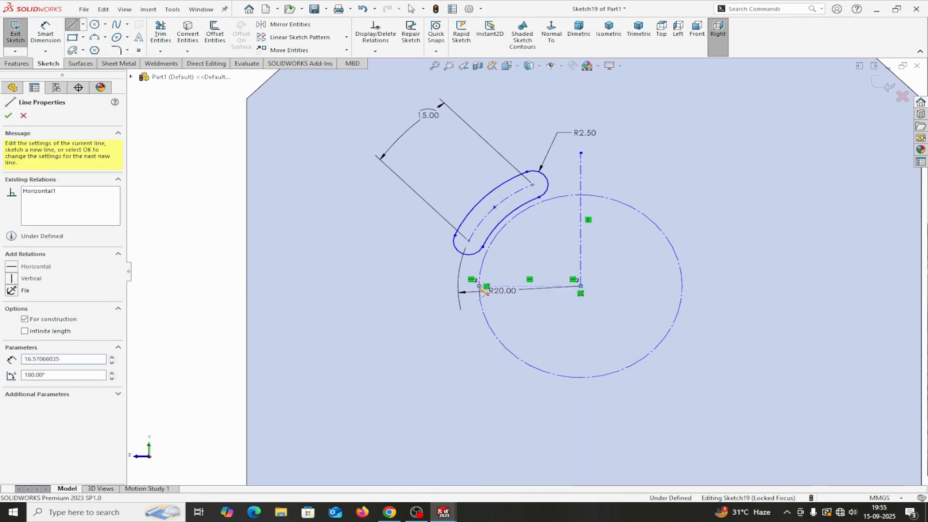
right_click(480, 286)
click(507, 293)
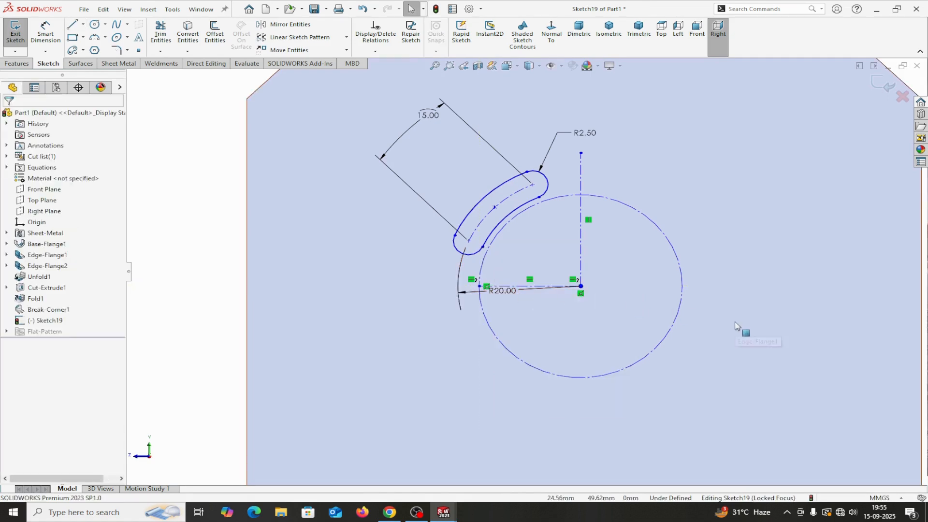
Step: Draw a centerline from the circle centre to the slot's arc centre
scroll(580, 293, down, 3)
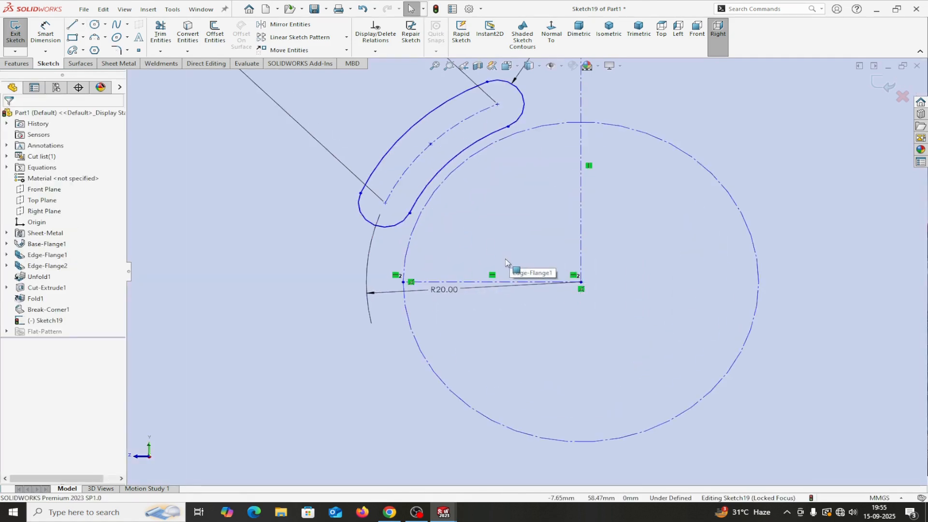
click(83, 24)
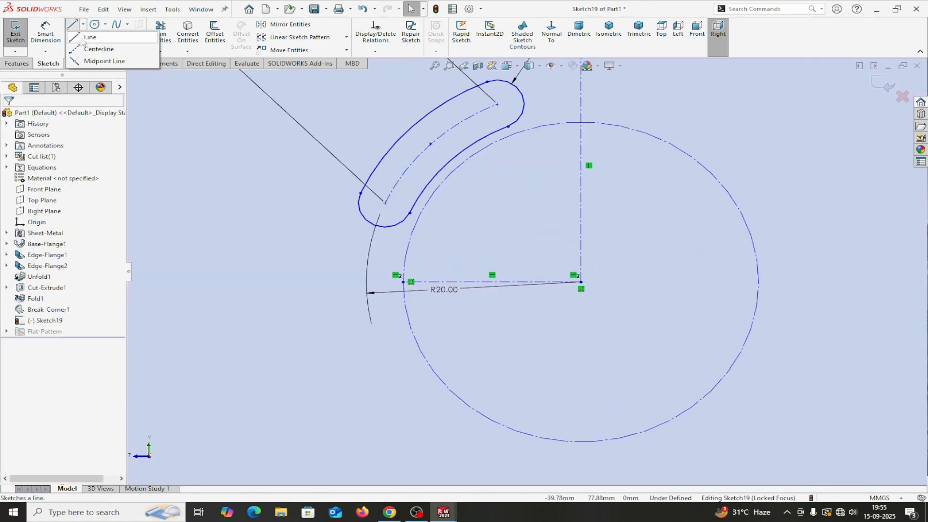
click(94, 45)
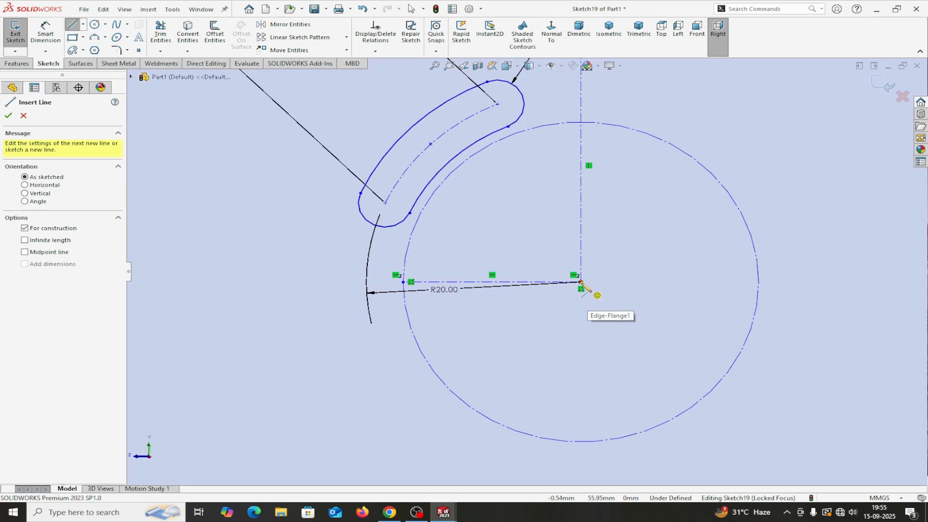
click(581, 283)
click(430, 144)
right_click(432, 145)
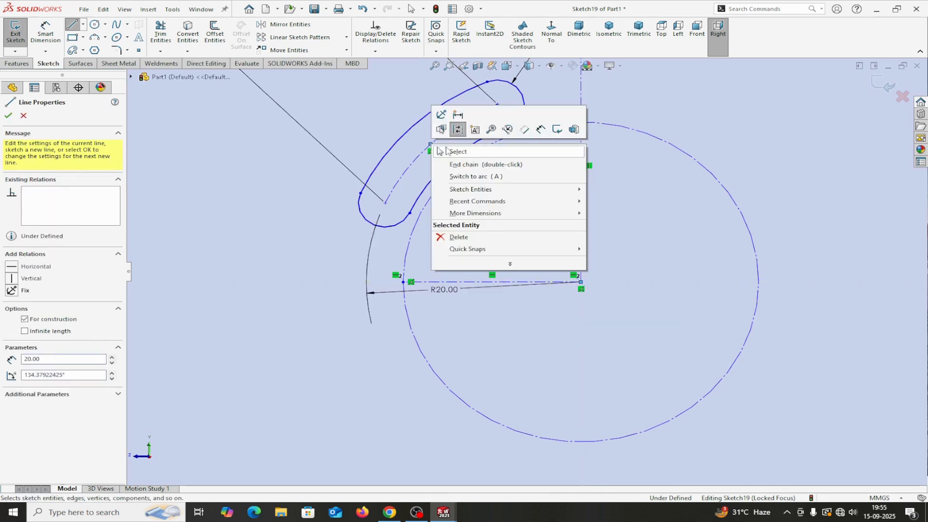
click(447, 151)
Step: Dimension the diagonal centerline at 45° from the vertical centerline
click(43, 39)
click(504, 213)
click(581, 191)
click(546, 196)
text(45)
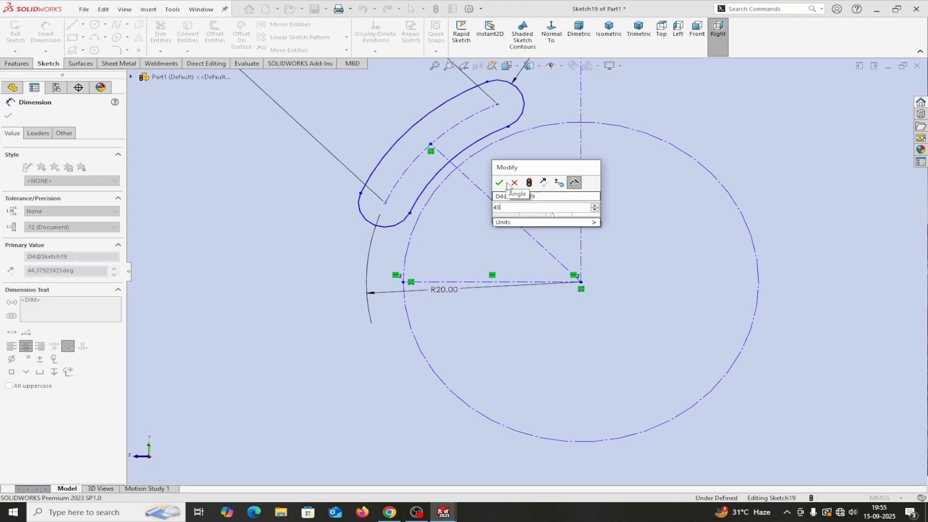
click(499, 183)
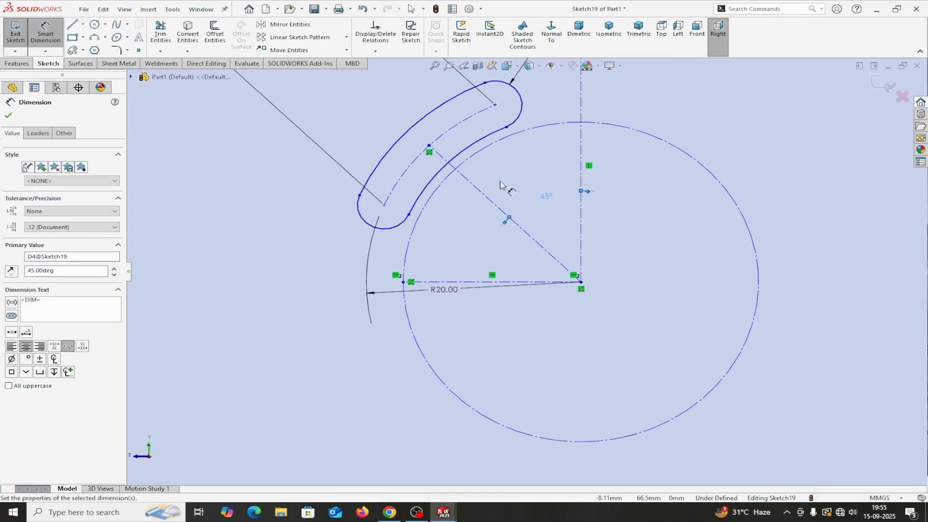
click(8, 116)
scroll(646, 279, up, 5)
scroll(569, 227, down, 2)
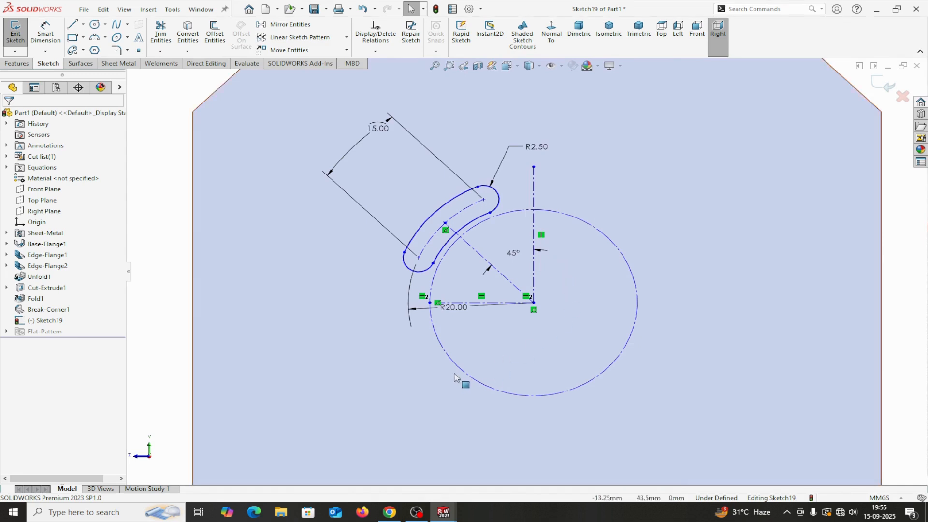
Step: Dimension the construction circle to a 40 mm diameter
click(52, 47)
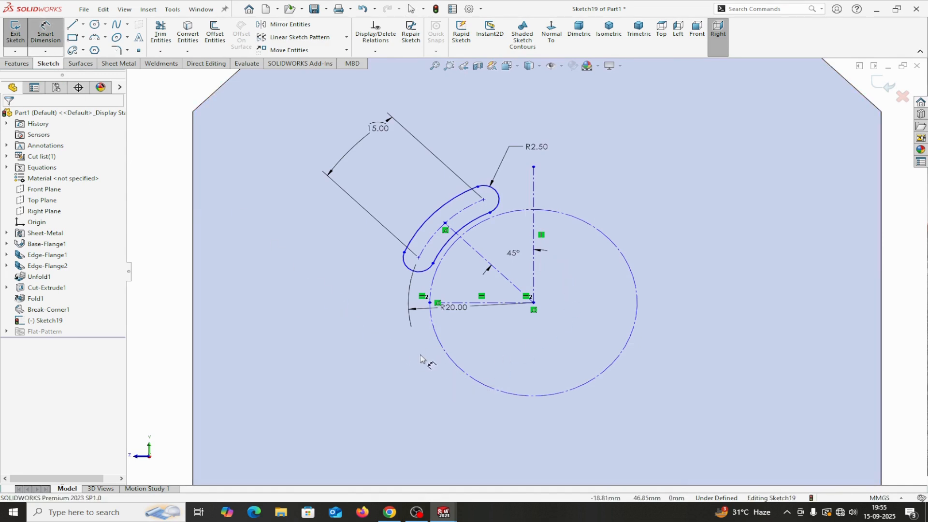
click(446, 355)
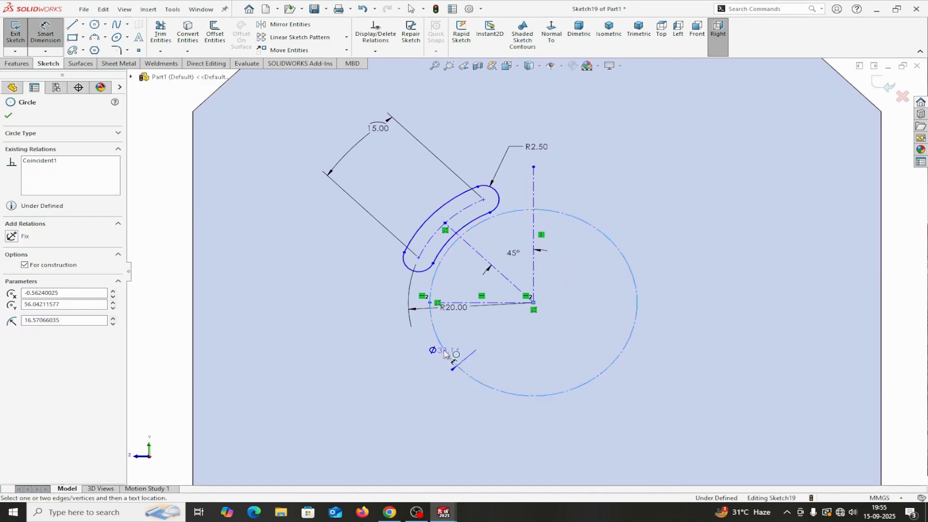
click(308, 362)
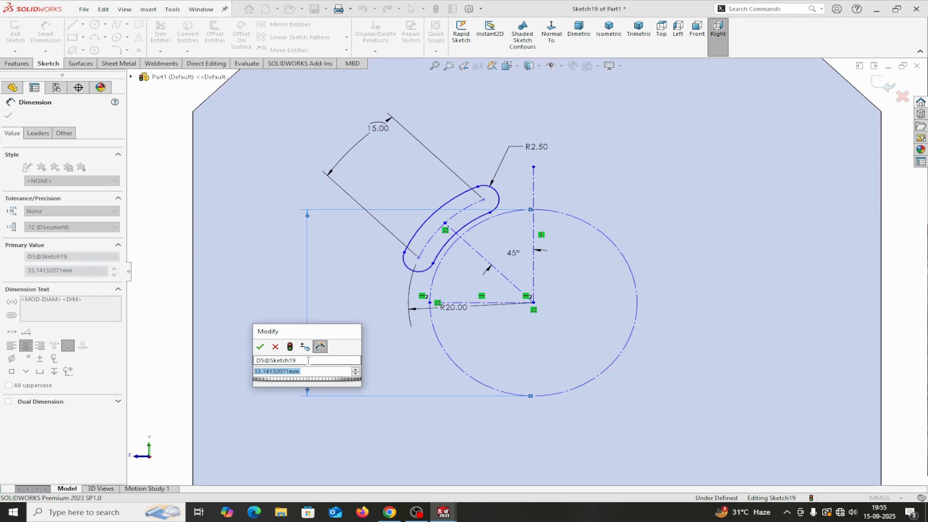
text(40)
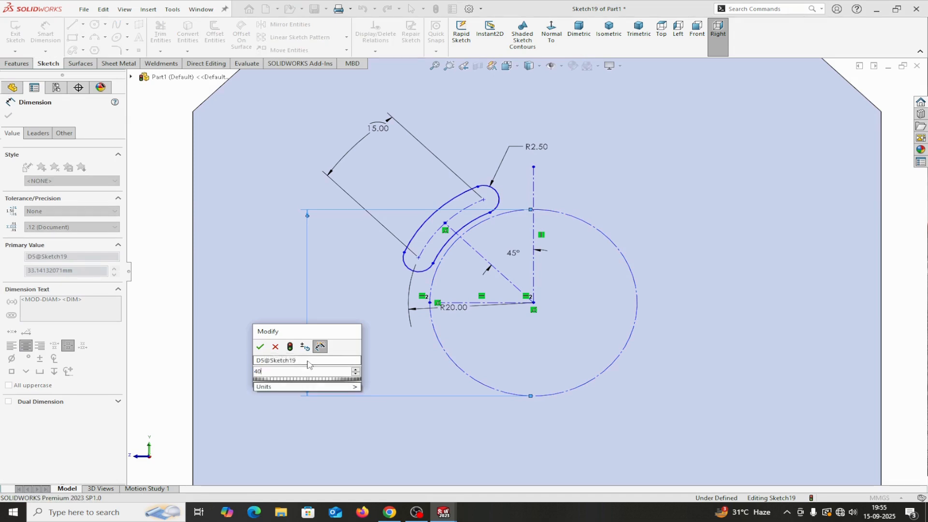
click(260, 346)
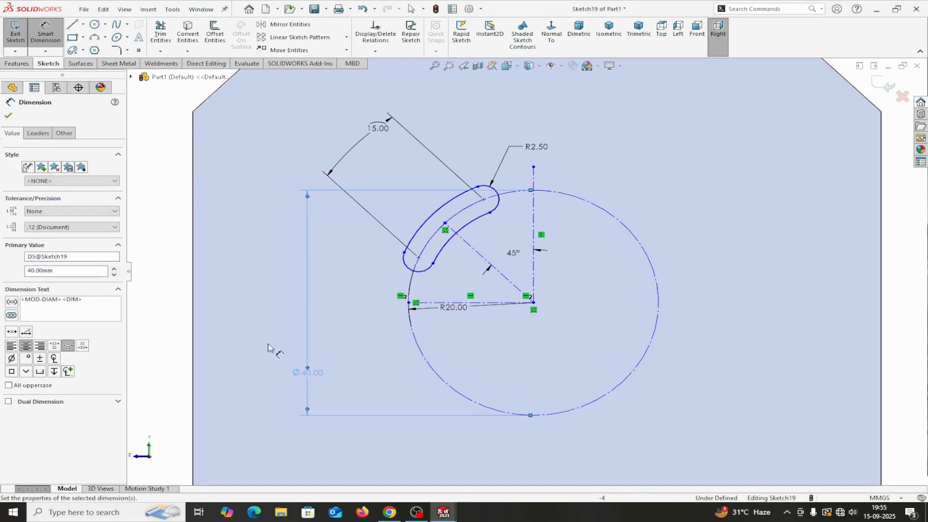
scroll(412, 424, up, 3)
scroll(507, 387, down, 2)
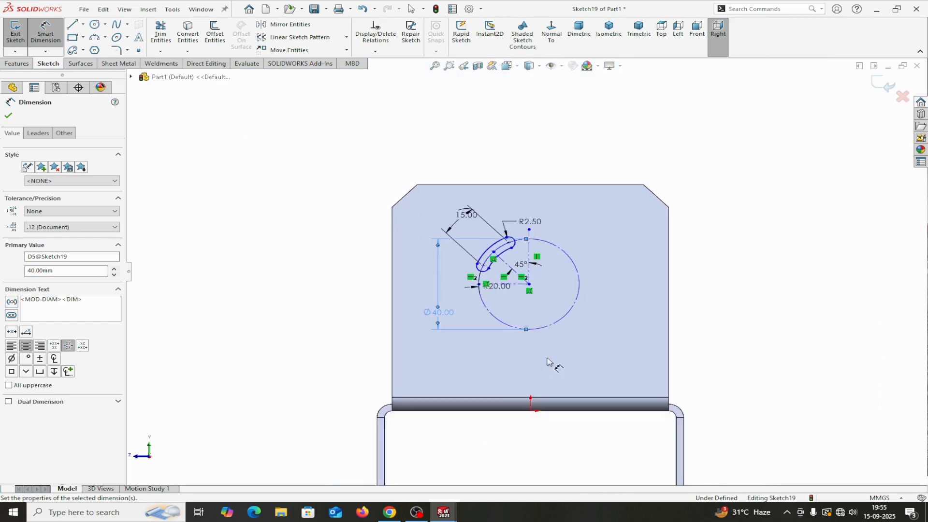
click(8, 116)
Step: Draw a vertical centerline from the origin to the circle centre
click(83, 24)
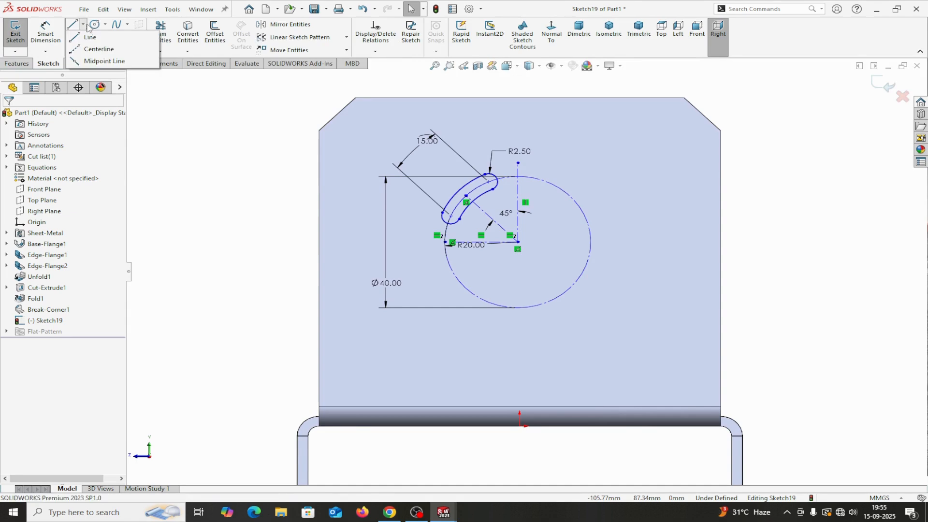
click(77, 49)
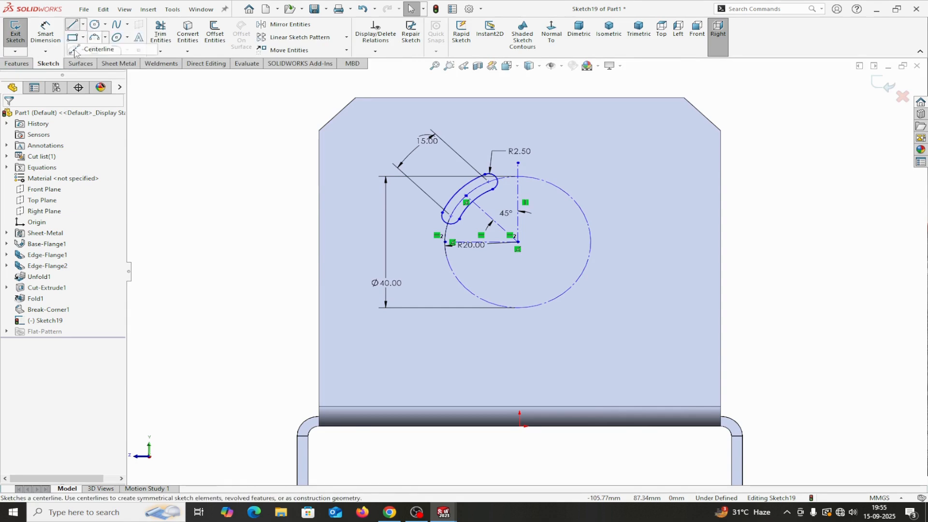
click(520, 426)
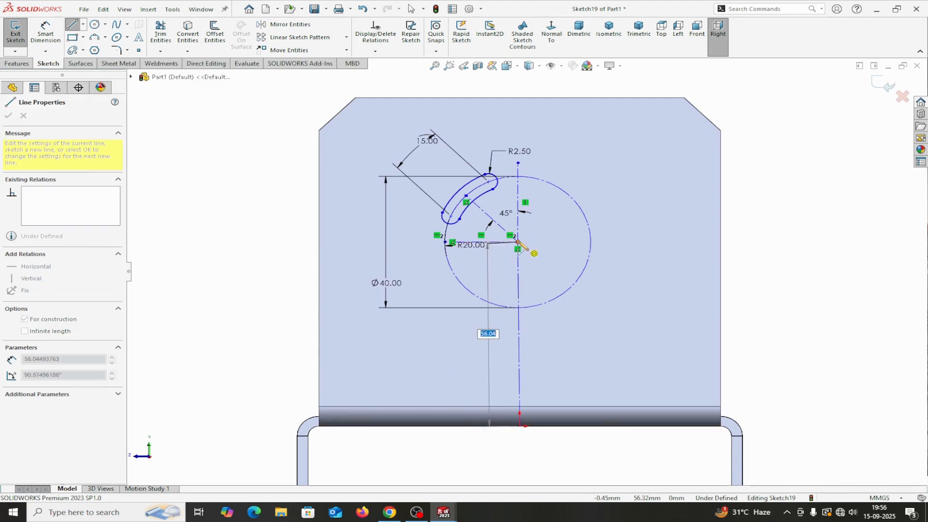
right_click(519, 242)
click(542, 247)
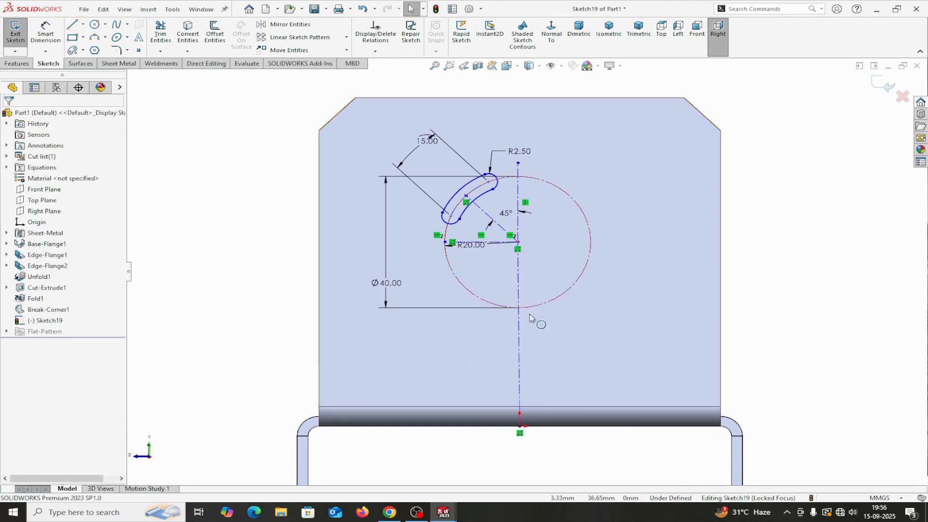
click(520, 337)
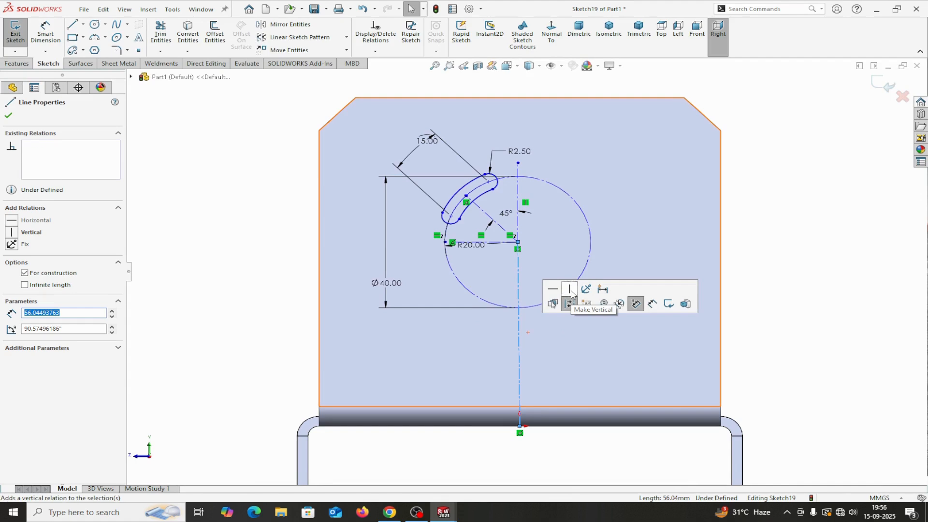
click(570, 290)
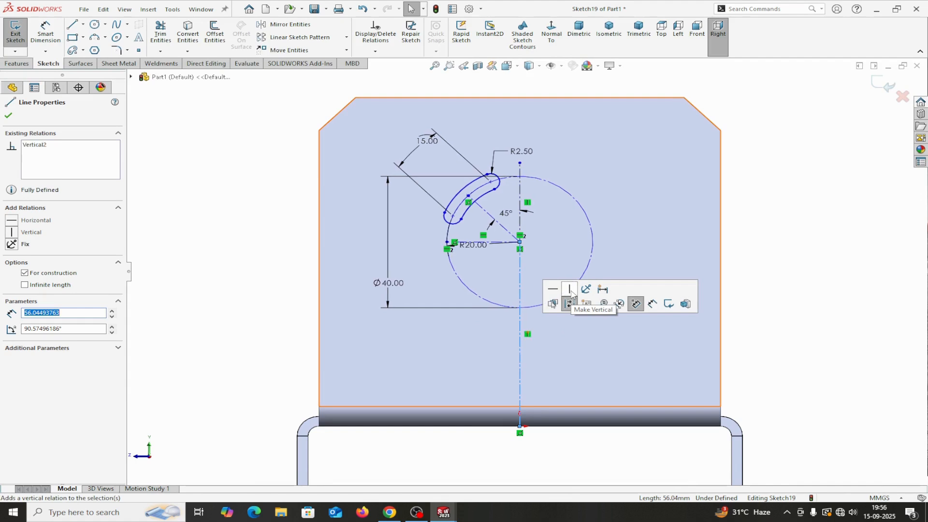
click(8, 117)
Step: Dimension the centerline to 50 mm, fully defining the slot sketch
click(44, 32)
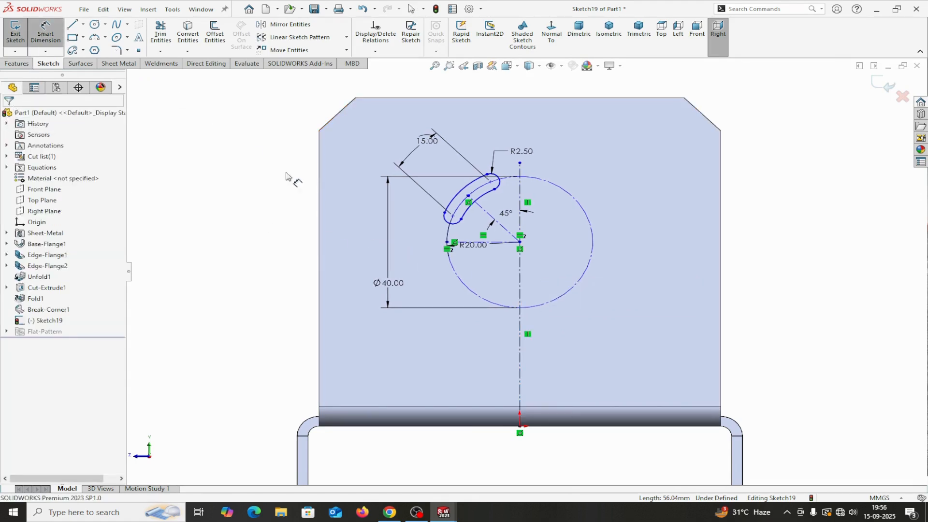
click(520, 276)
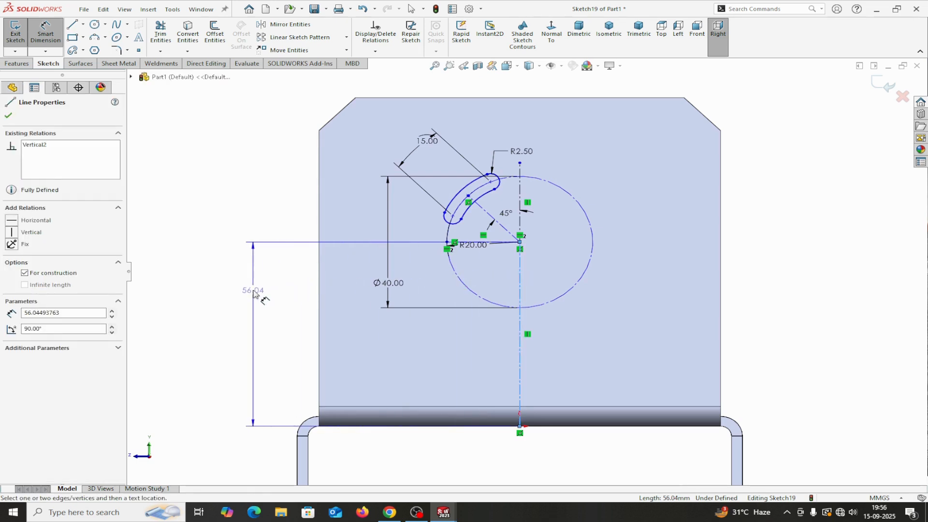
click(252, 293)
text(50)
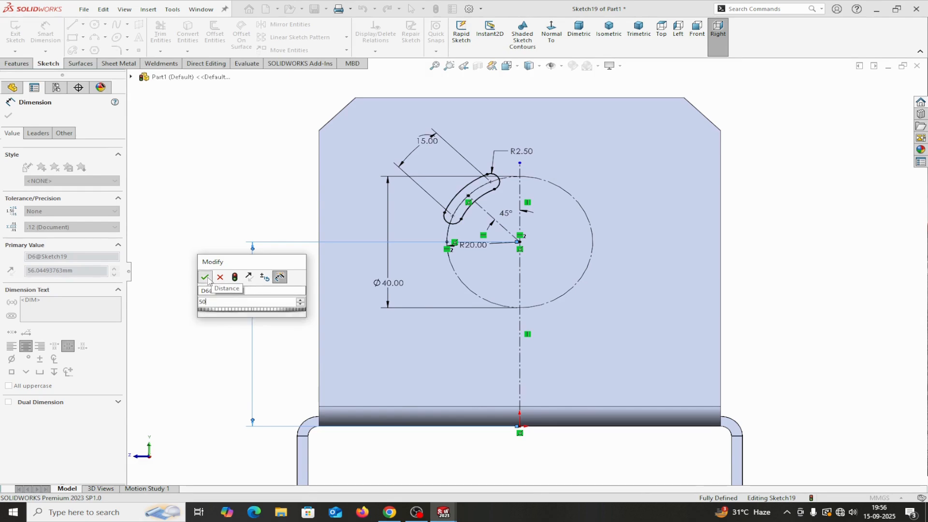
click(205, 277)
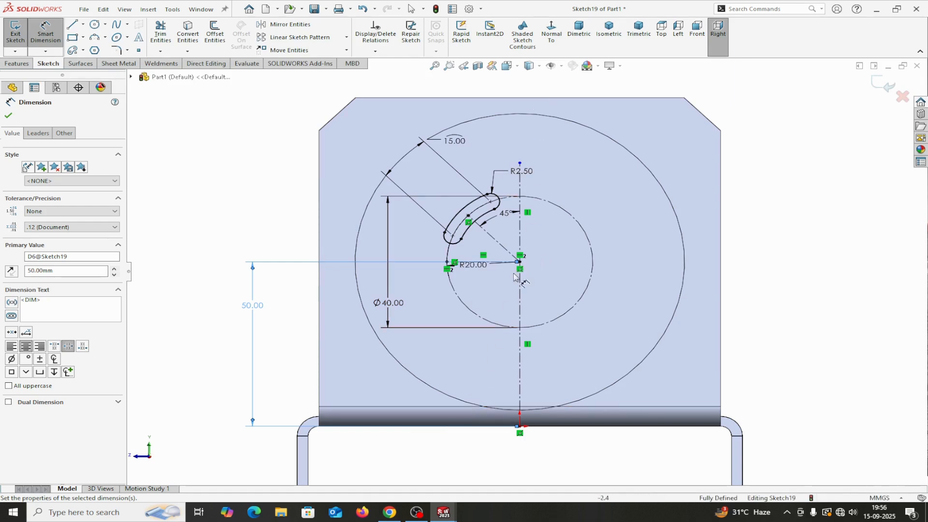
click(8, 116)
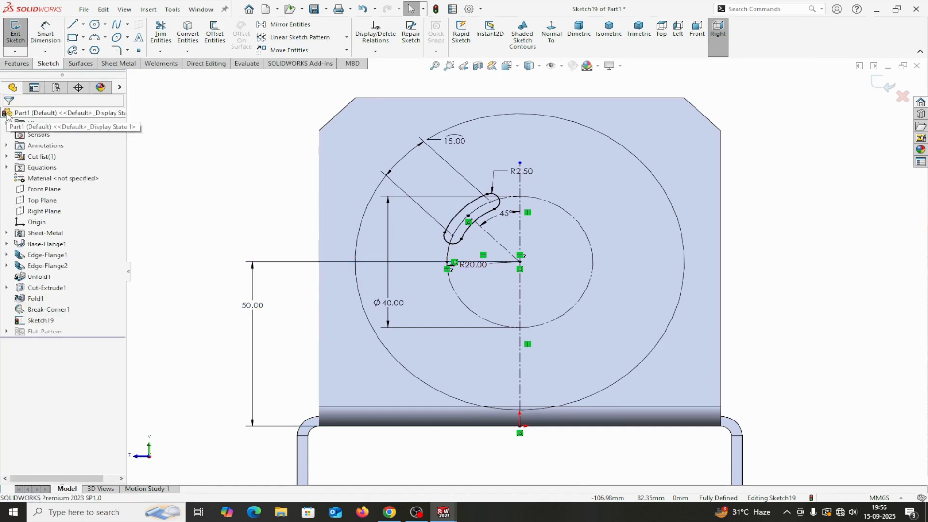
click(119, 63)
Step: Cut the slot sketch Through All as Cut-Extrude2, piercing both side flanges
click(394, 25)
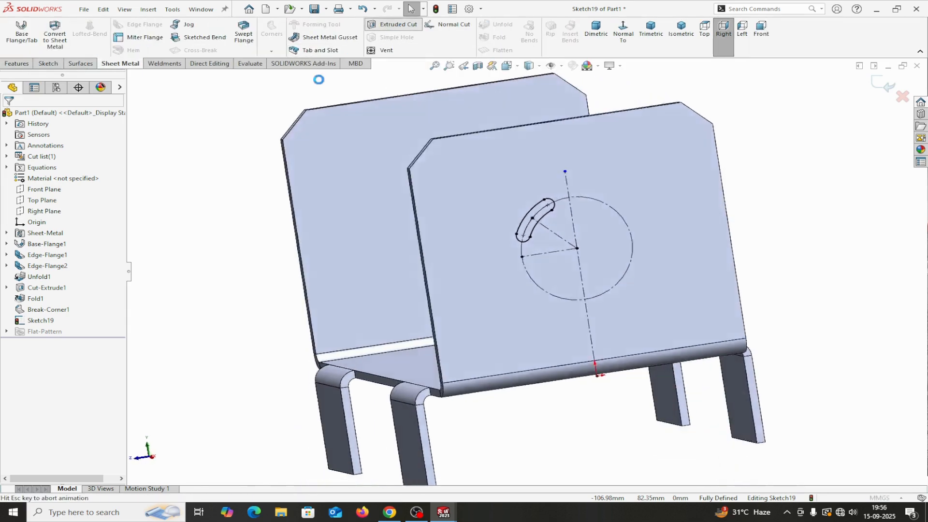
click(88, 176)
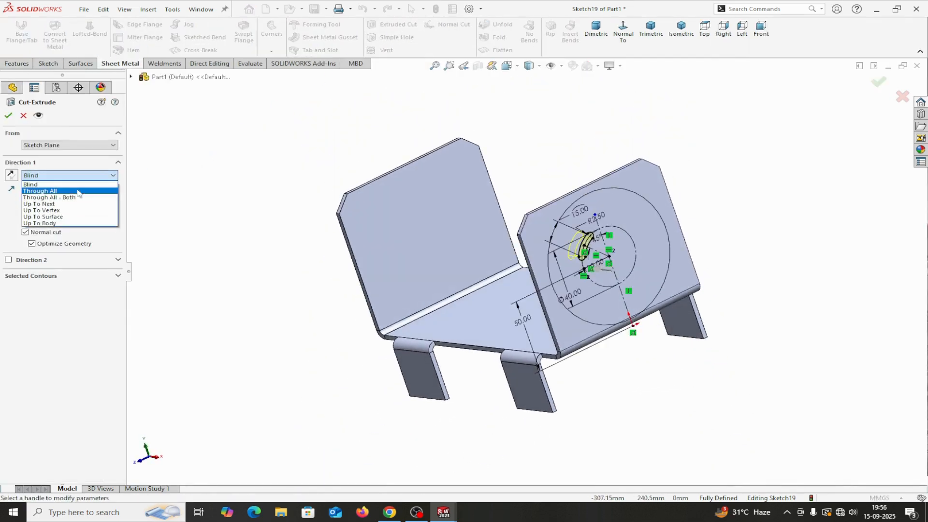
click(77, 191)
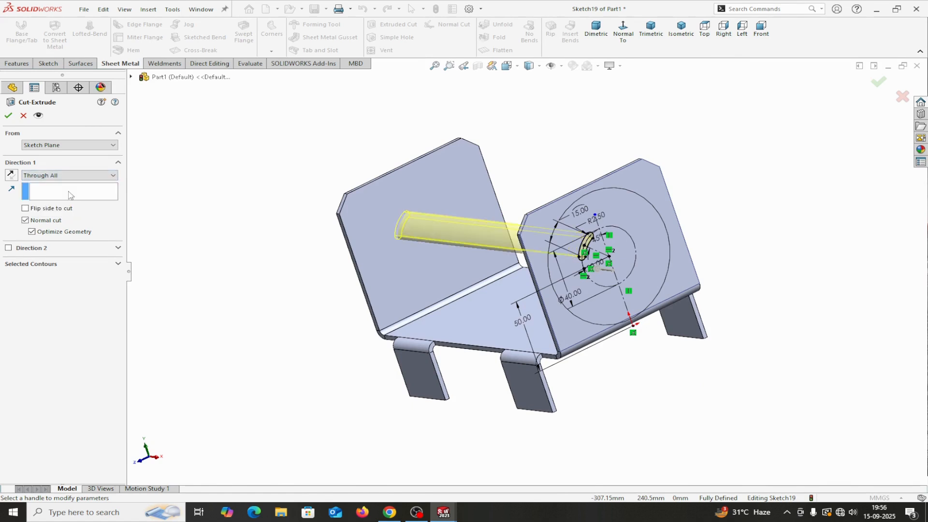
click(10, 115)
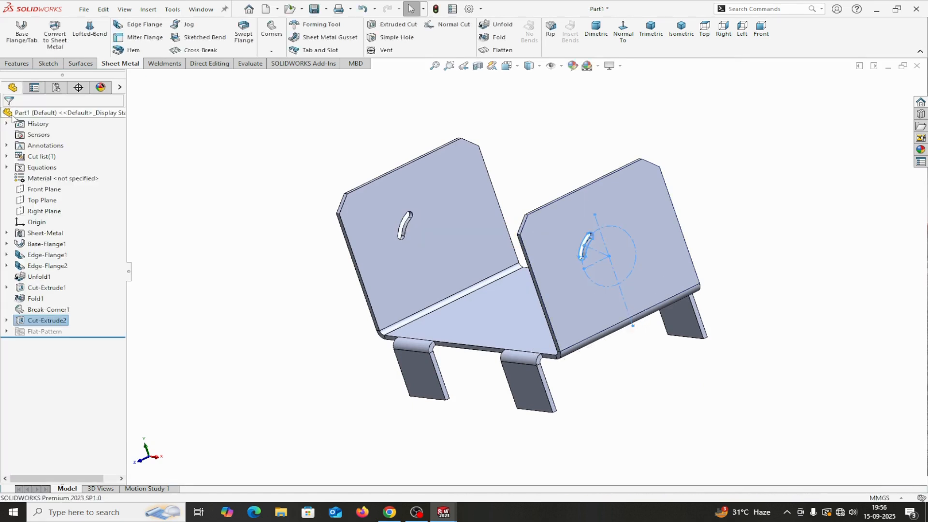
click(645, 390)
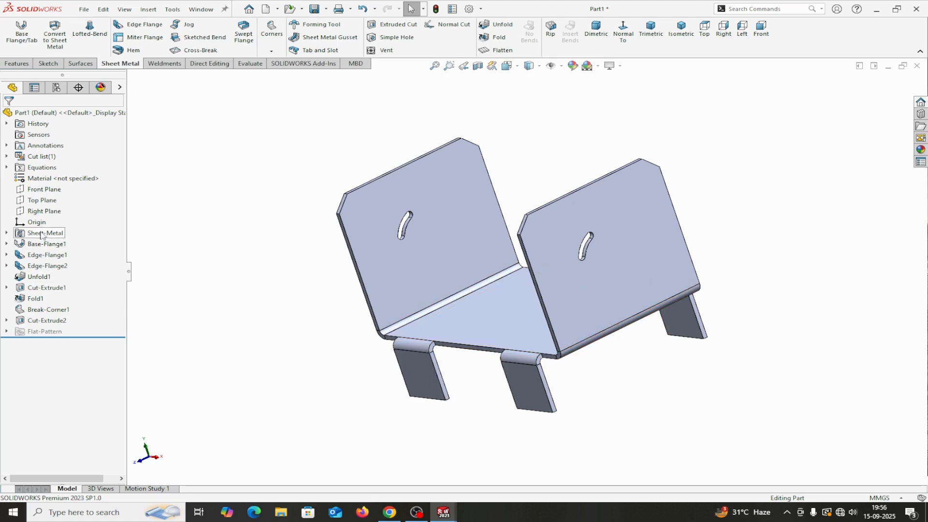
Step: Mirror Cut-Extrude2 across the Front Plane to create Mirror1
click(44, 189)
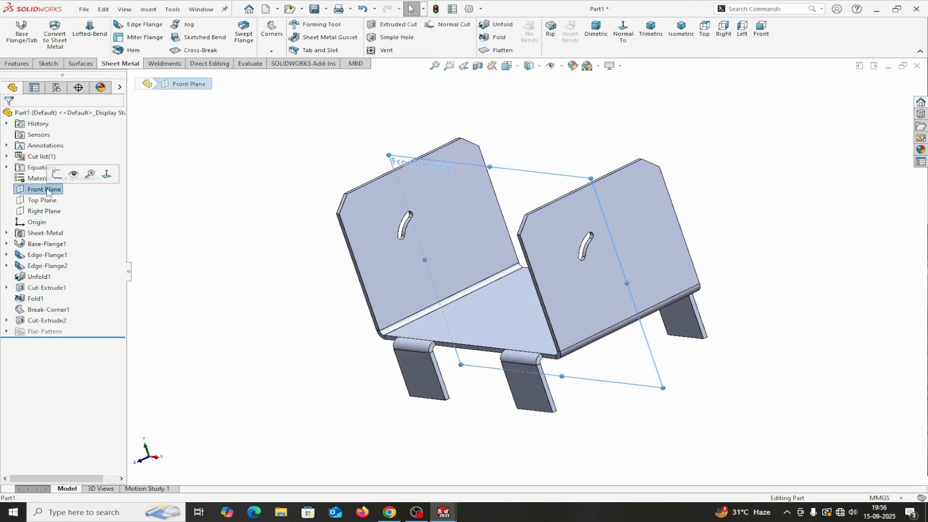
click(17, 64)
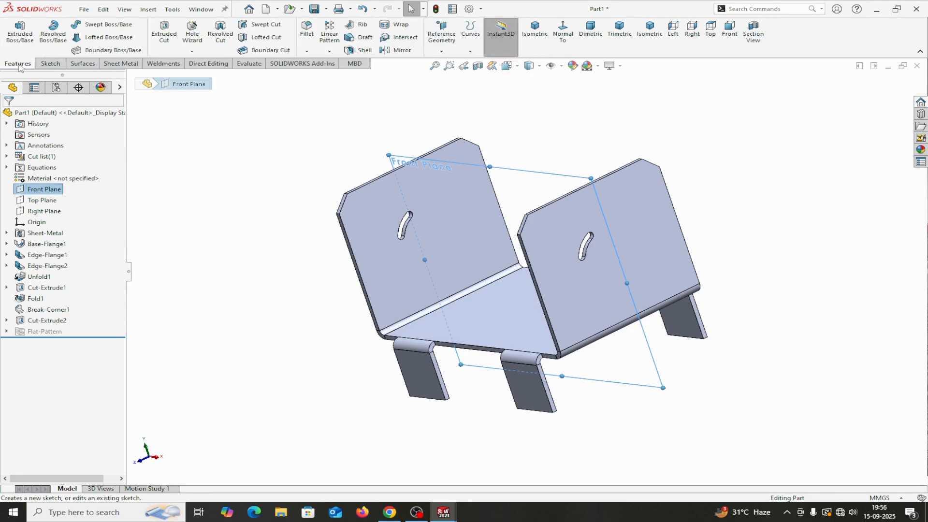
click(401, 51)
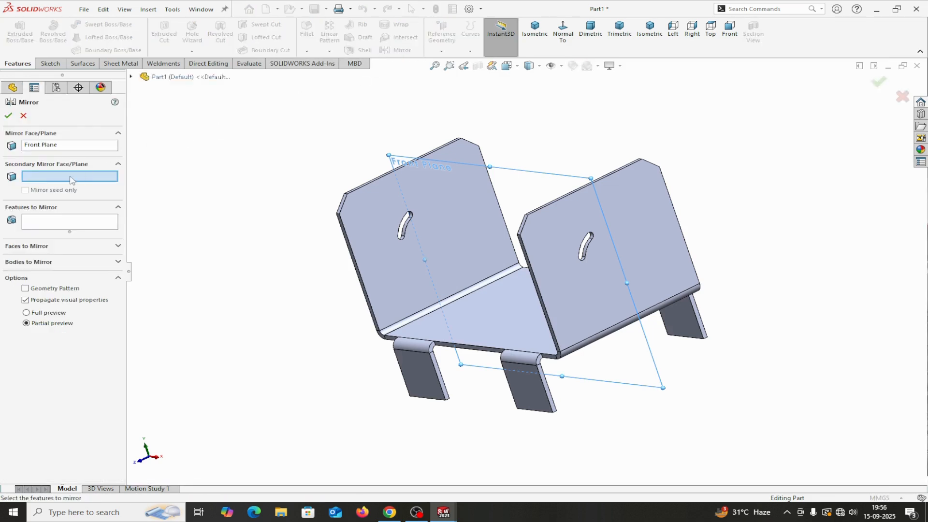
click(63, 226)
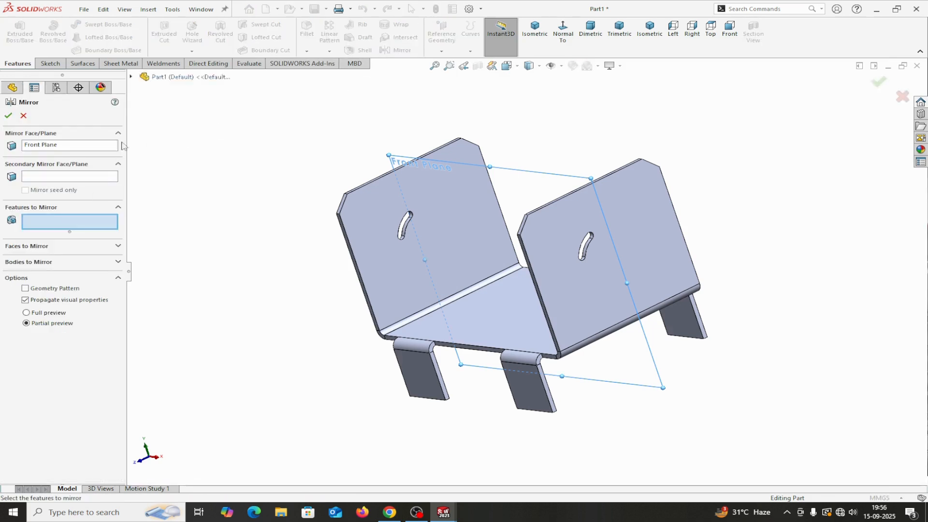
click(131, 77)
click(183, 285)
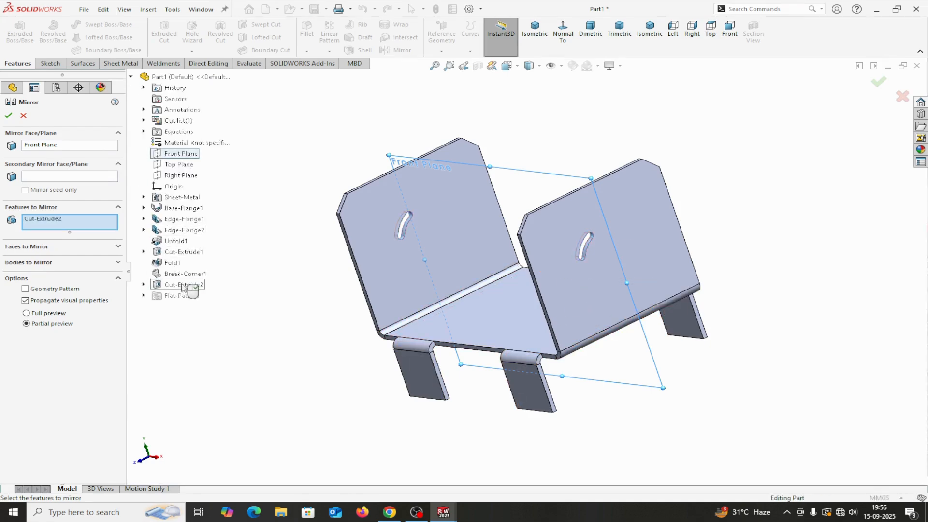
click(8, 116)
middle_drag(700, 435, 633, 407)
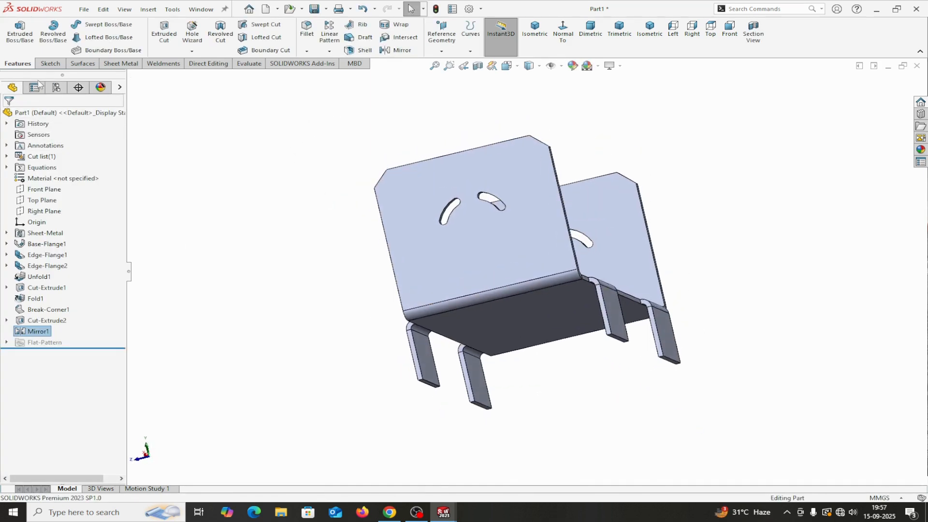
Step: Create Plane1 offset 50 mm from the bottom face, flipped upward, then start a Mirror
click(441, 48)
click(449, 62)
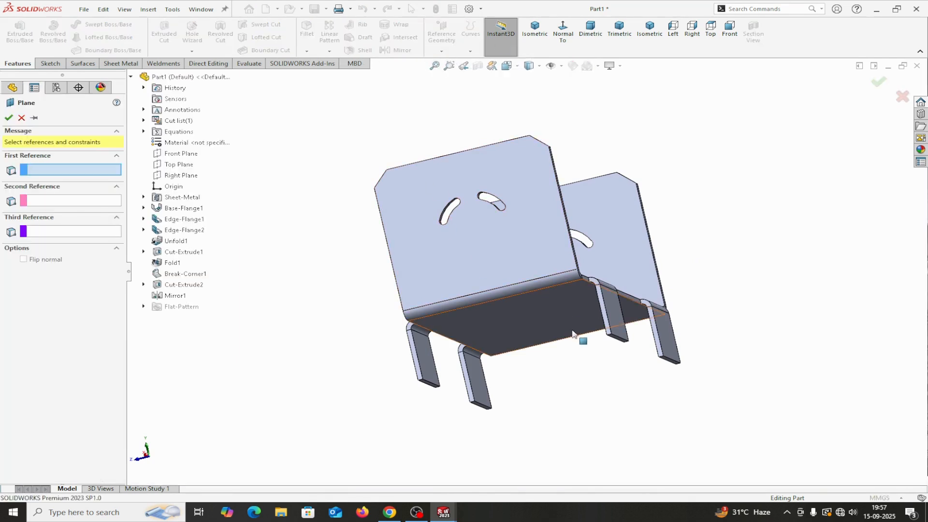
click(539, 315)
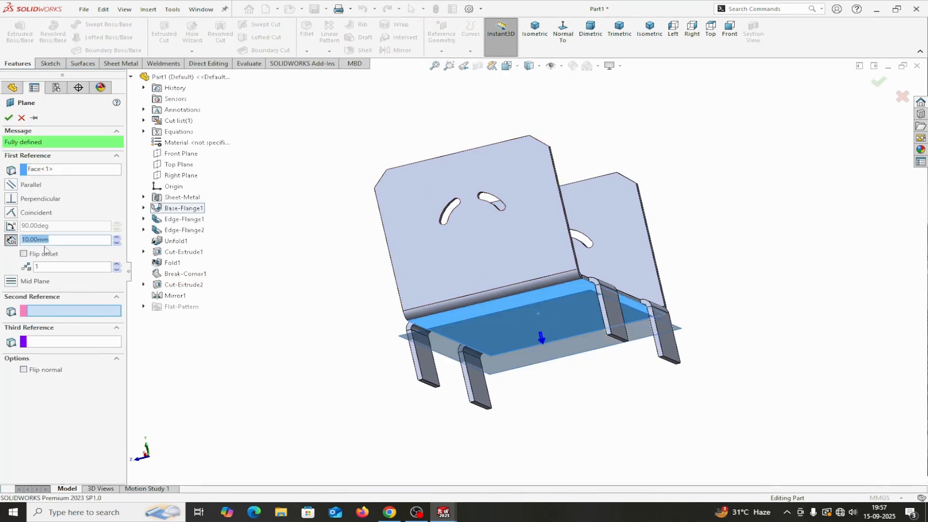
text(50)
key(Return)
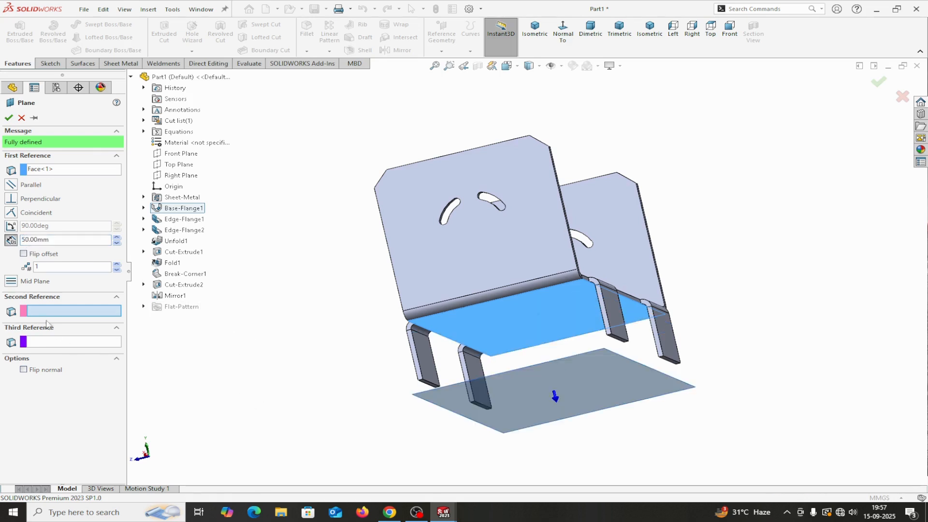
click(24, 254)
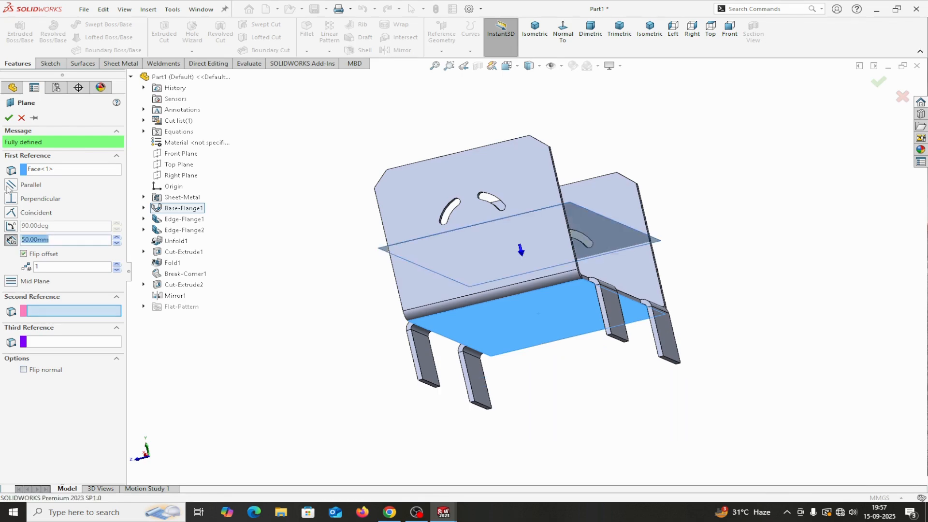
click(8, 118)
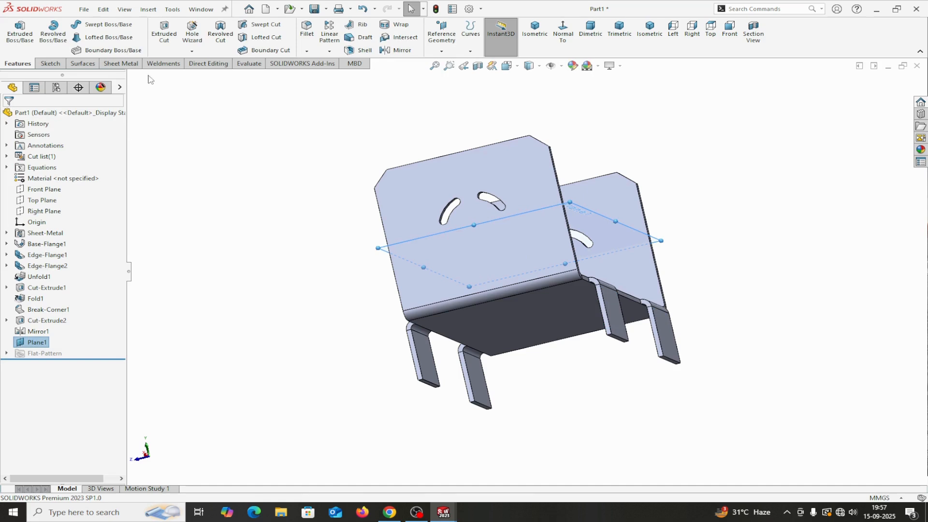
click(399, 50)
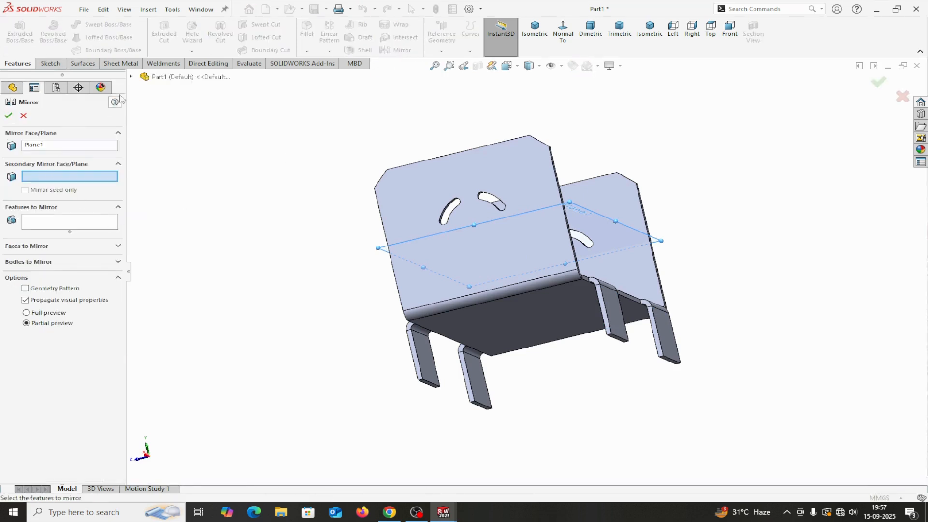
Step: Mirror Mirror1 across Plane1 to complete four slots per flange
click(44, 226)
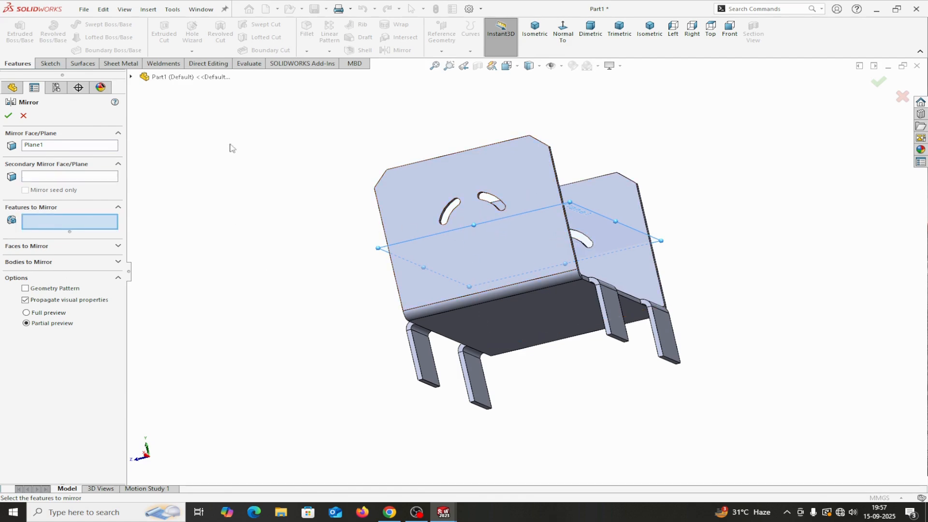
click(131, 78)
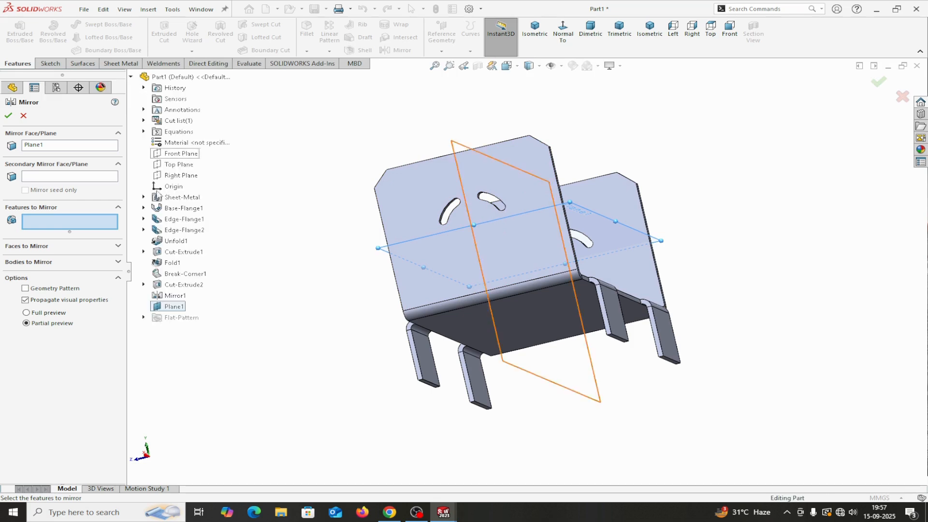
click(176, 296)
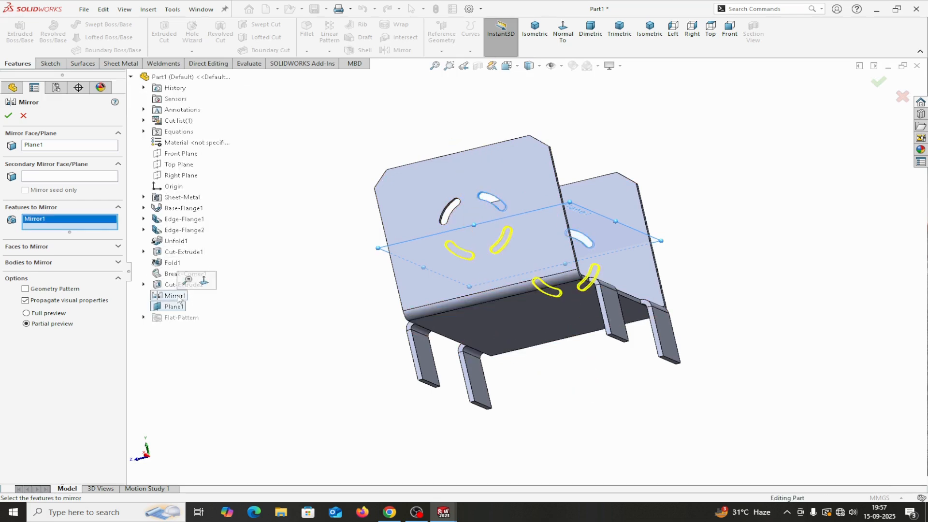
click(8, 116)
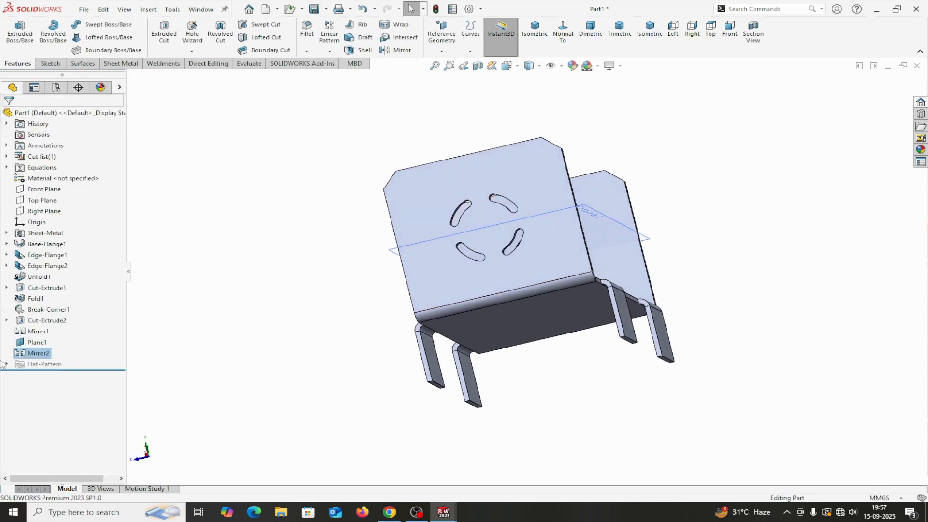
Step: Hide Plane1 and reorient the bracket to a frontal view
right_click(31, 342)
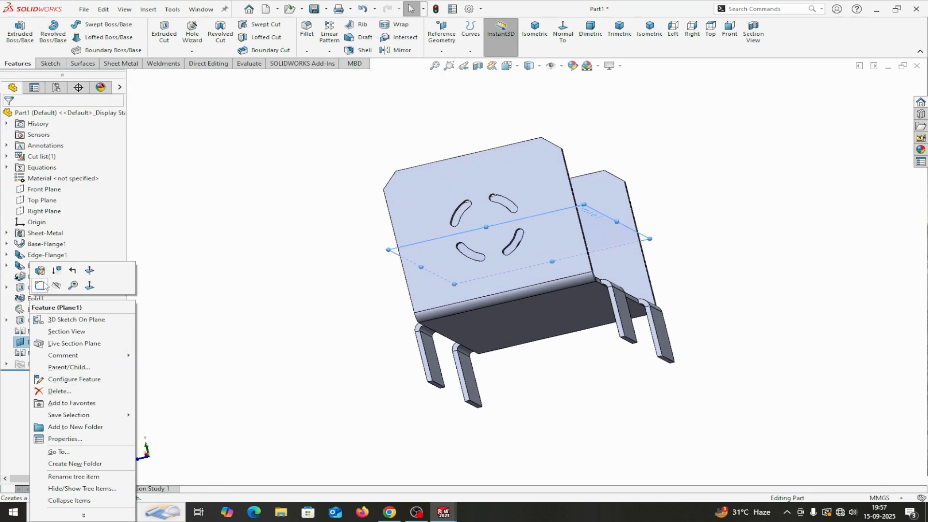
click(56, 286)
middle_drag(255, 331, 320, 363)
scroll(541, 430, down, 2)
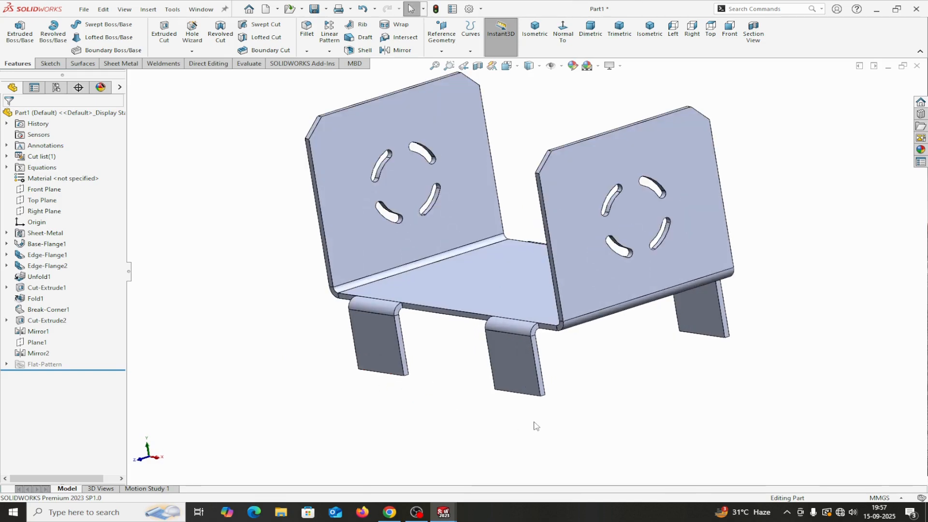
scroll(520, 429, down, 2)
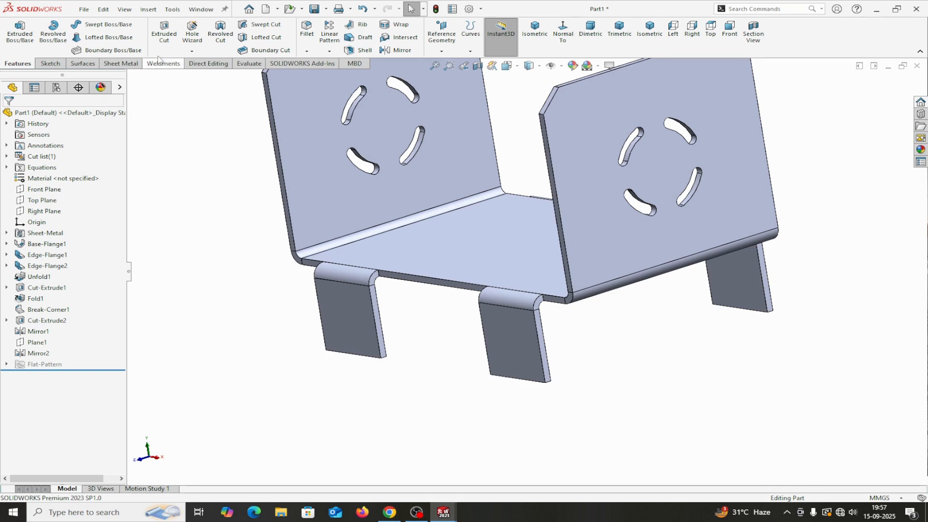
click(121, 63)
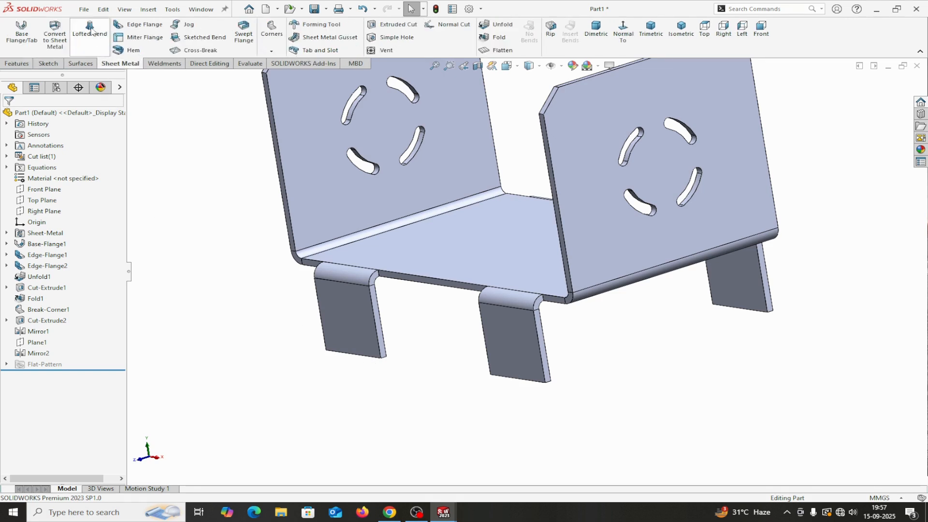
Step: Add a 25 mm Material Inside edge flange on the leg's bottom edge, viewed from Left
click(141, 25)
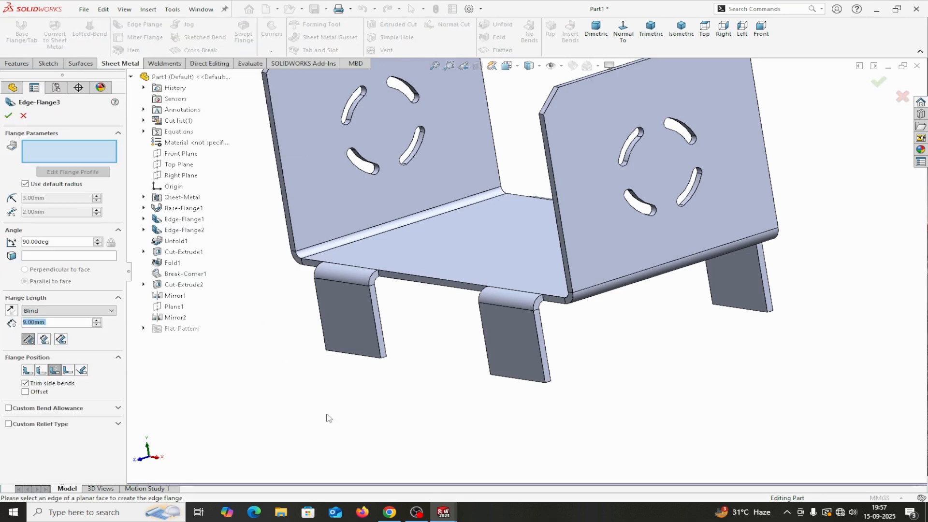
click(360, 359)
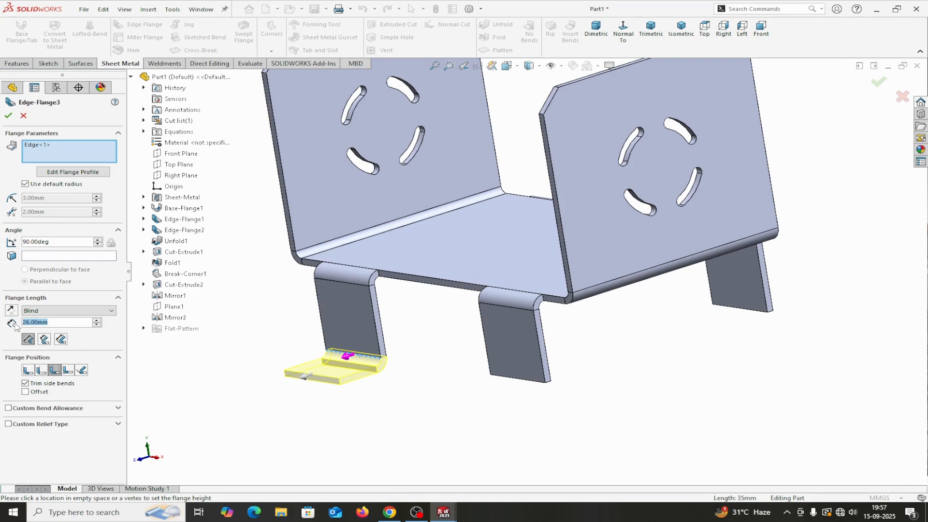
text(25)
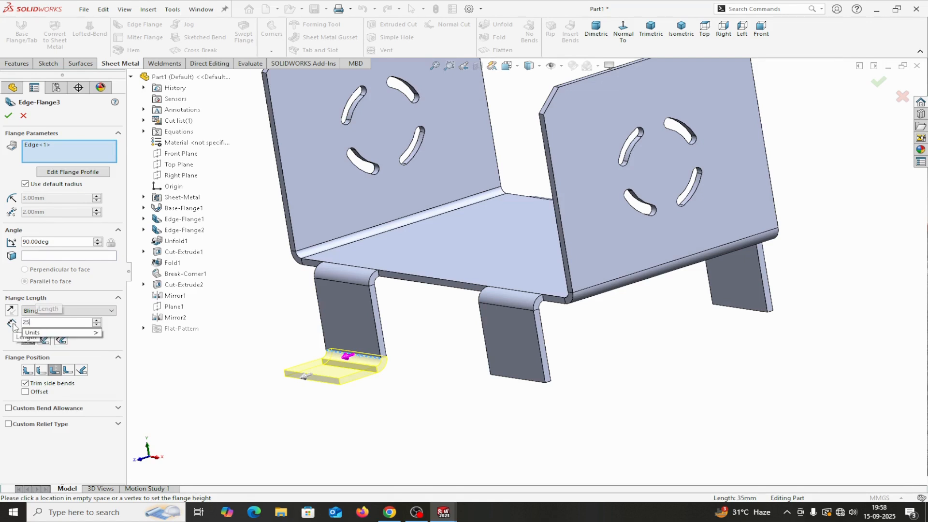
key(Return)
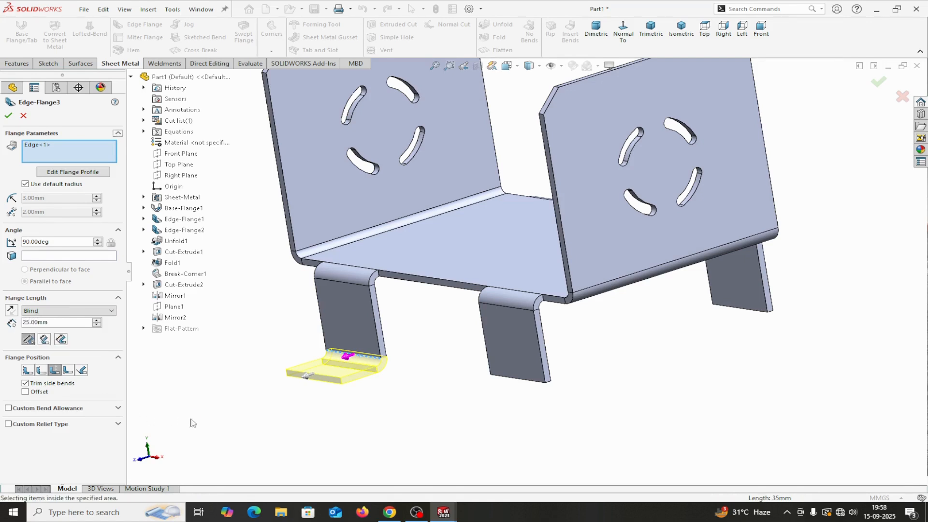
click(28, 370)
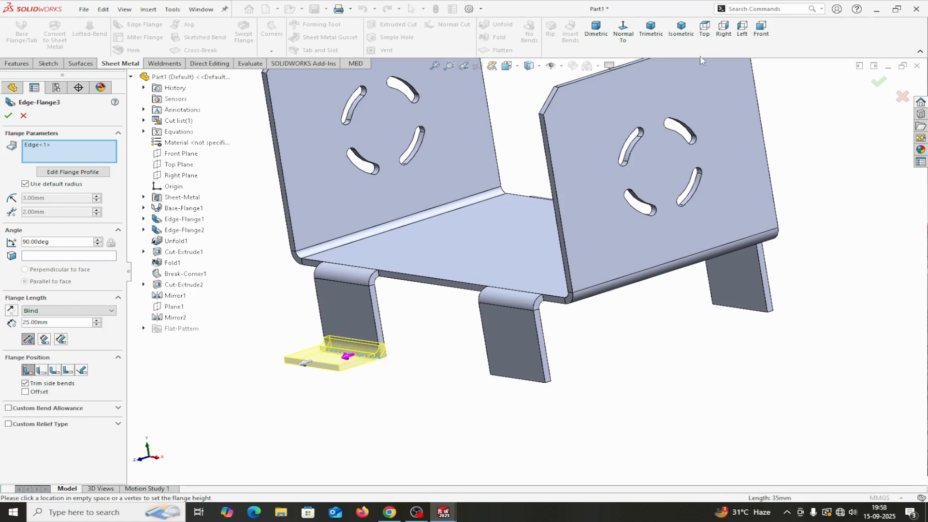
click(742, 30)
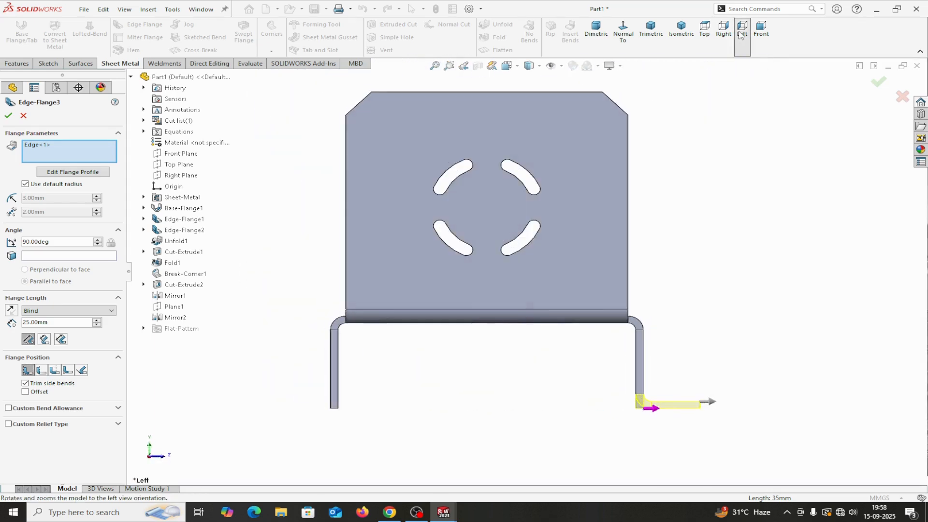
scroll(689, 434, up, 2)
scroll(591, 396, up, 2)
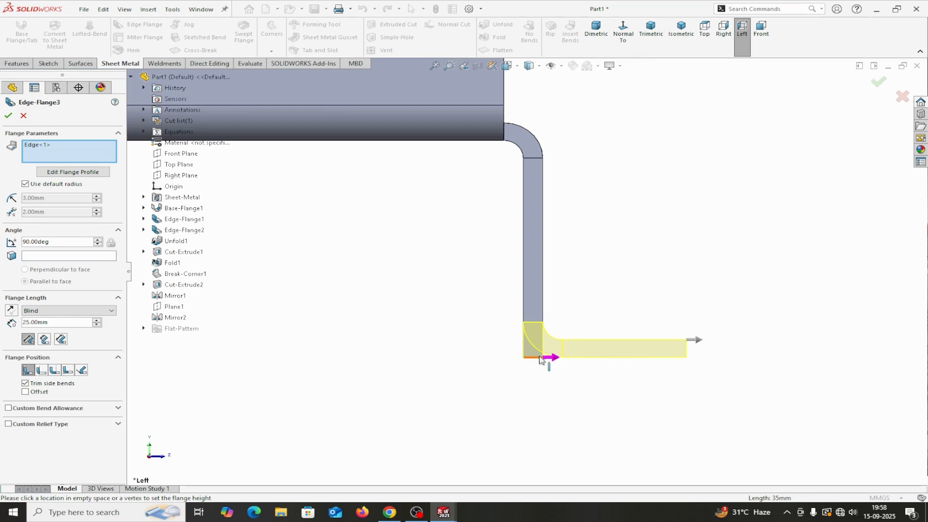
Step: Extend Edge-Flange3 to the other three legs' bottom edges so every leg gets a 25 mm foot
click(10, 117)
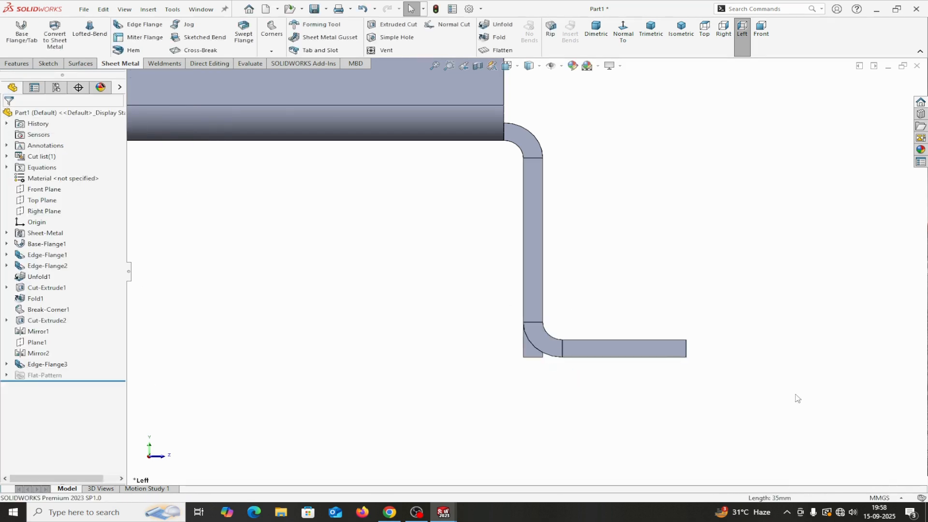
middle_drag(813, 389, 768, 394)
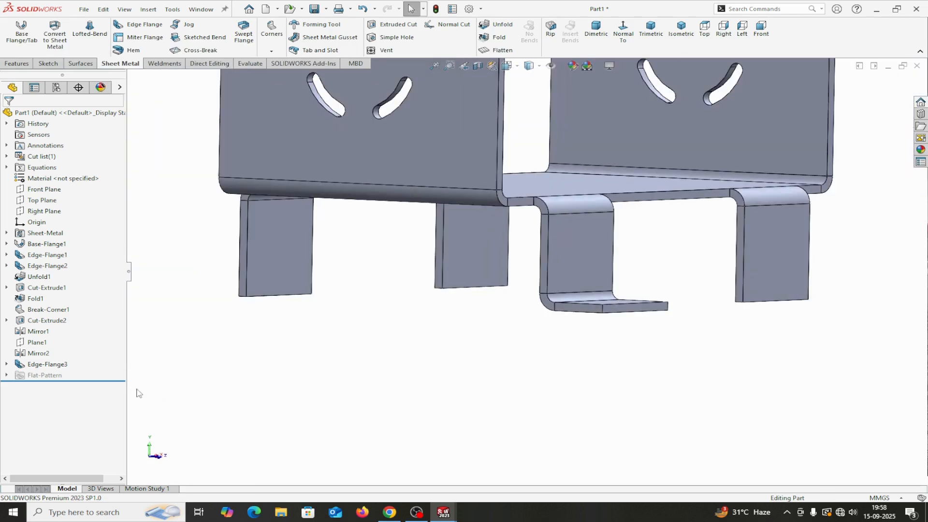
right_click(57, 363)
click(69, 284)
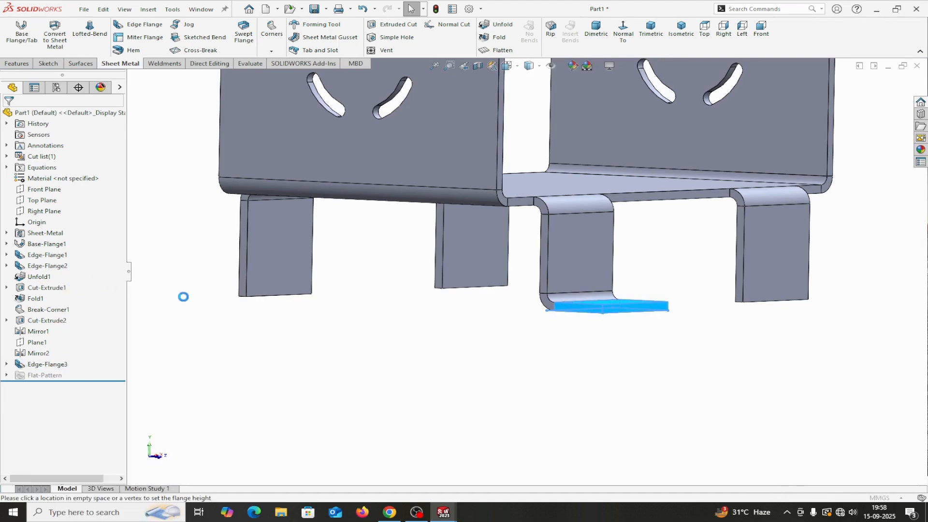
click(757, 302)
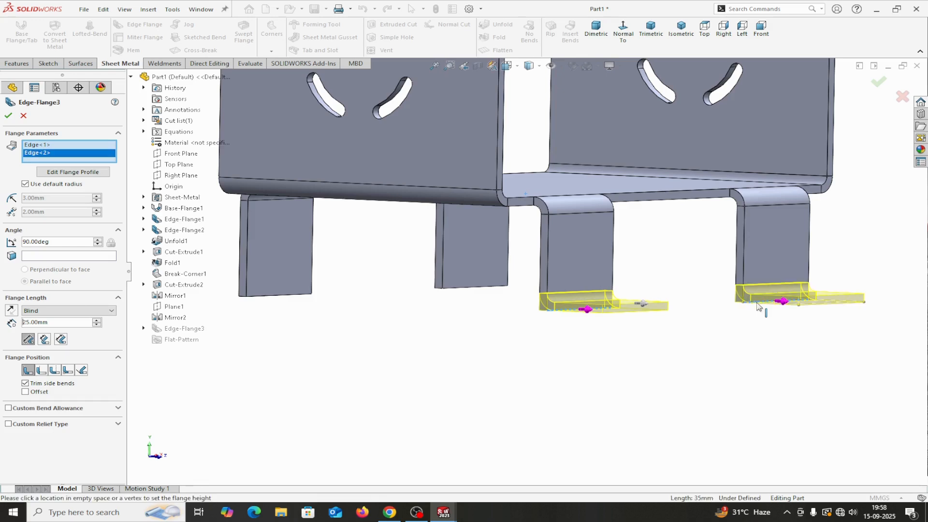
middle_drag(464, 315, 376, 309)
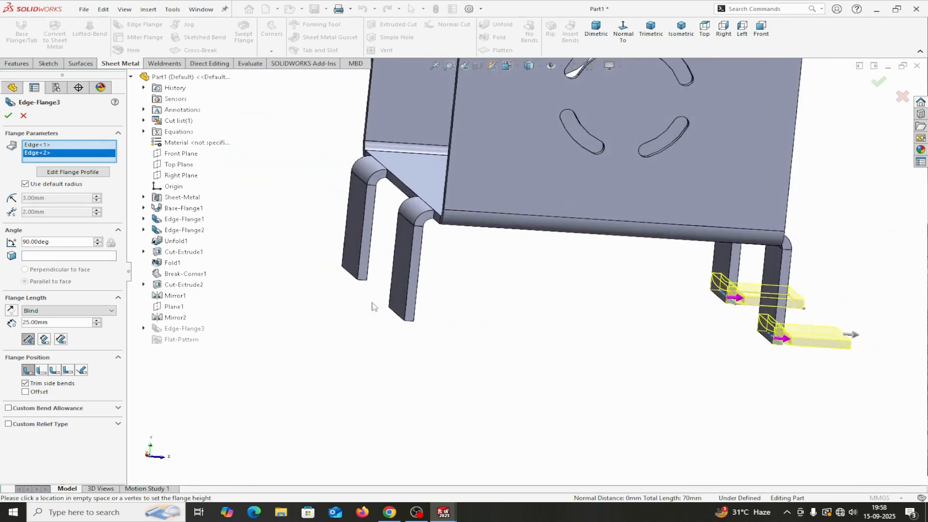
click(347, 275)
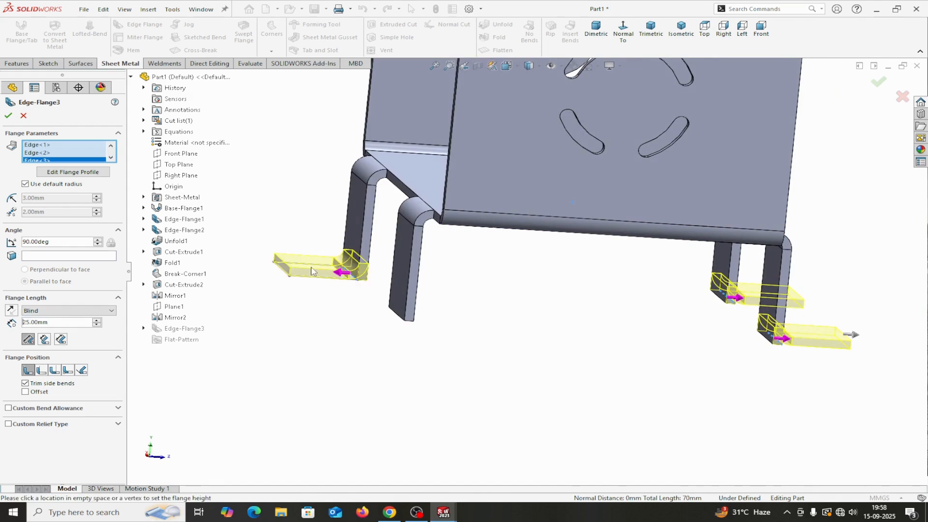
click(402, 321)
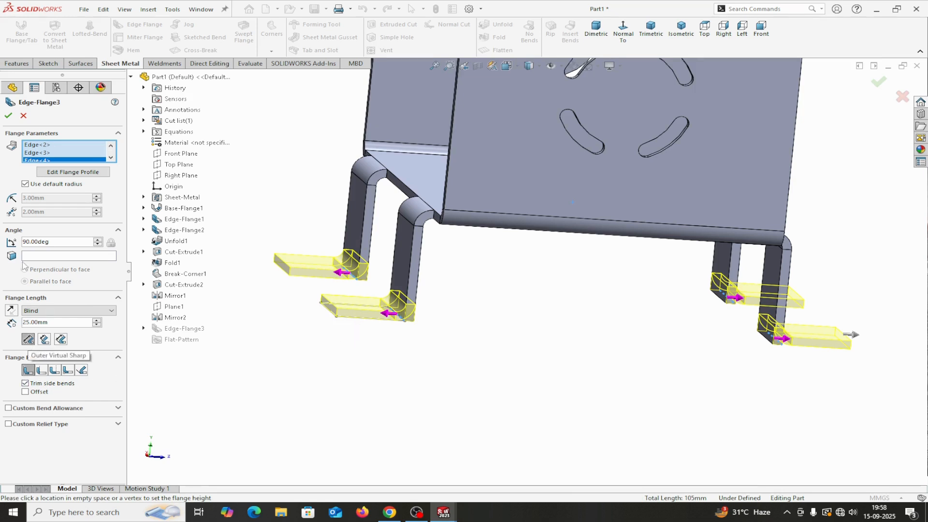
click(9, 116)
middle_drag(489, 346, 430, 352)
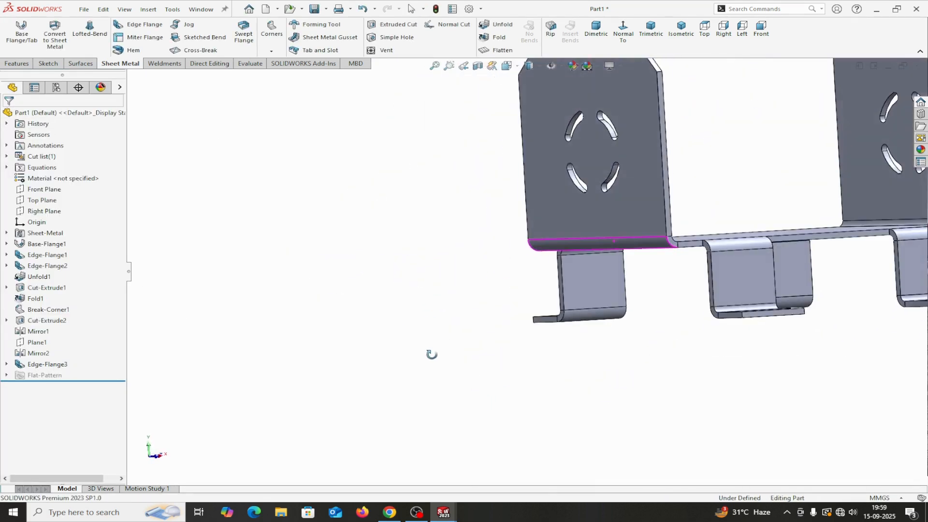
scroll(667, 388, up, 3)
middle_drag(667, 365, 683, 408)
mouse_move(444, 511)
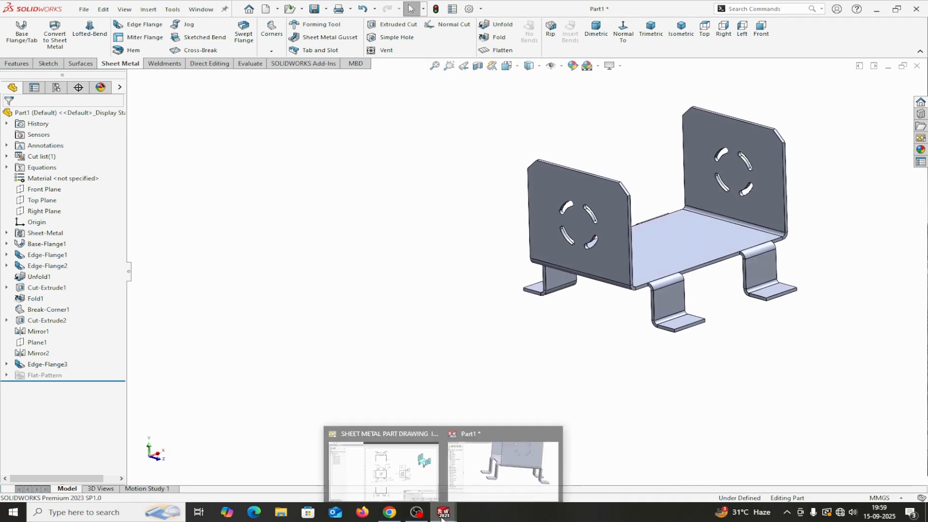
mouse_move(413, 488)
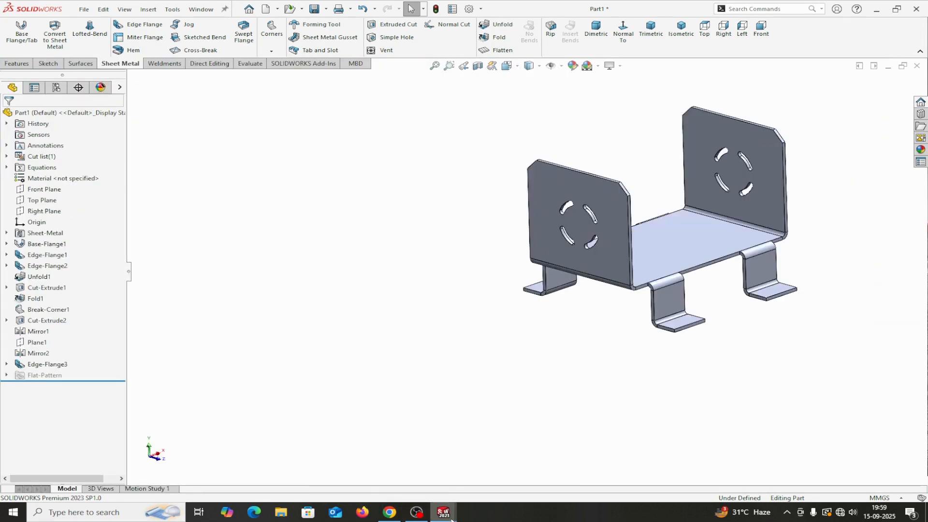
click(421, 476)
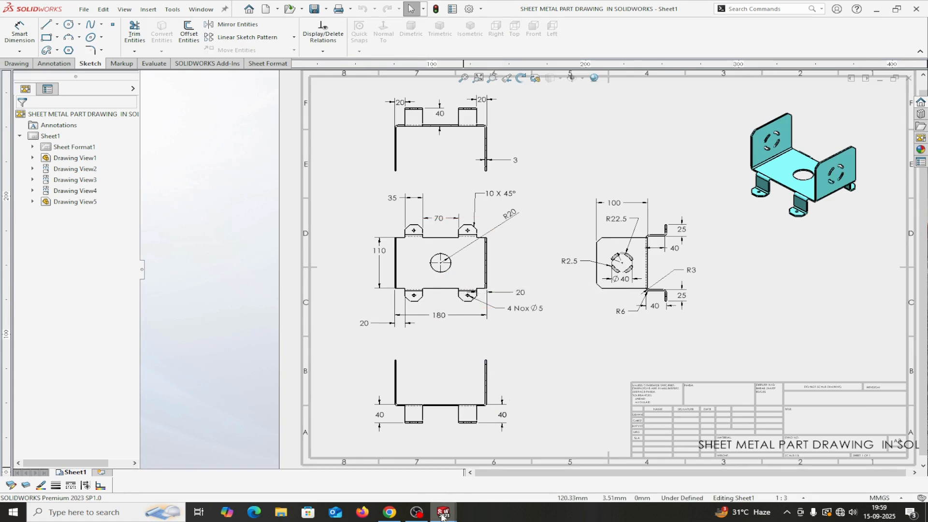
mouse_move(442, 512)
click(468, 470)
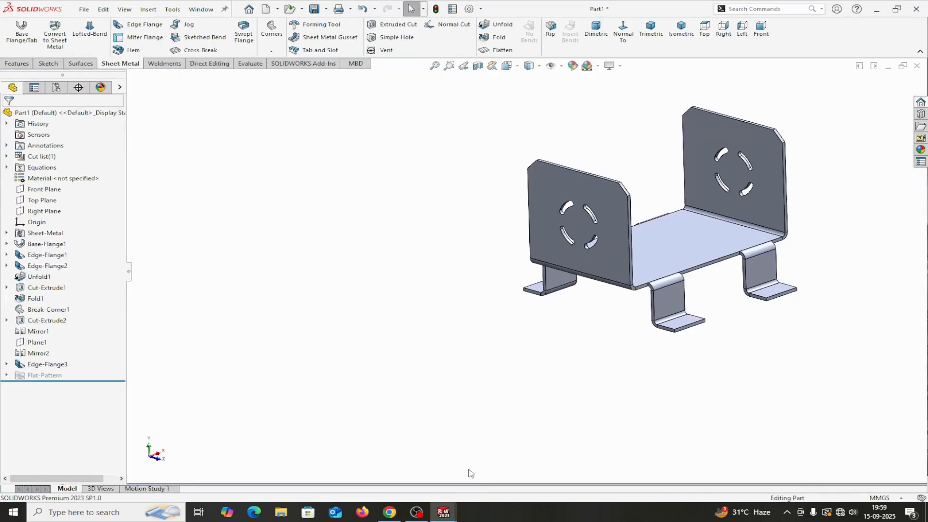
mouse_move(607, 389)
middle_down()
mouse_move(580, 408)
mouse_move(613, 356)
middle_up()
Step: Start a sketch on the base plate and draw a circle centred on the origin
click(665, 249)
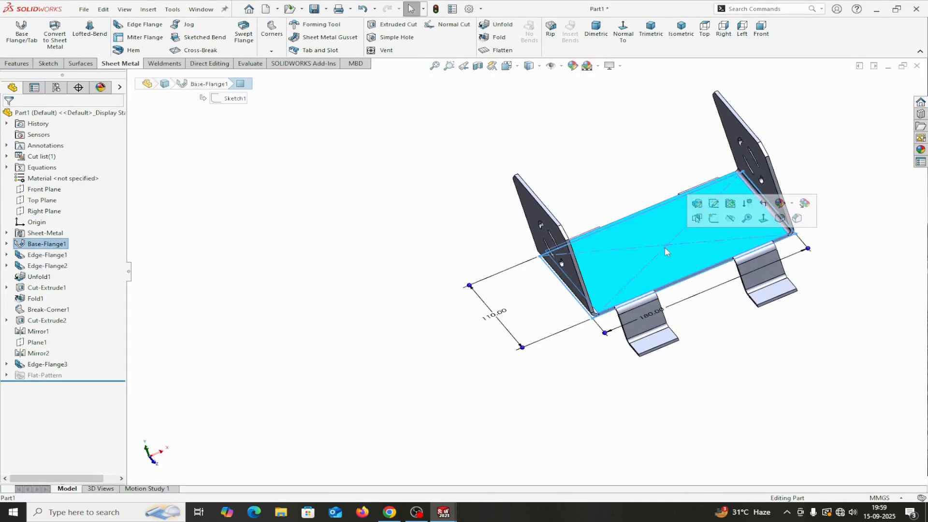
click(713, 218)
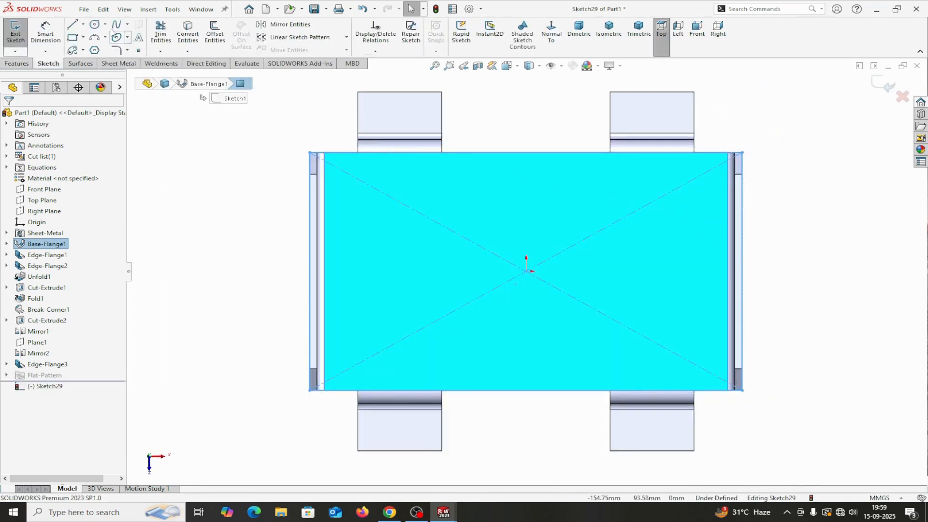
click(96, 26)
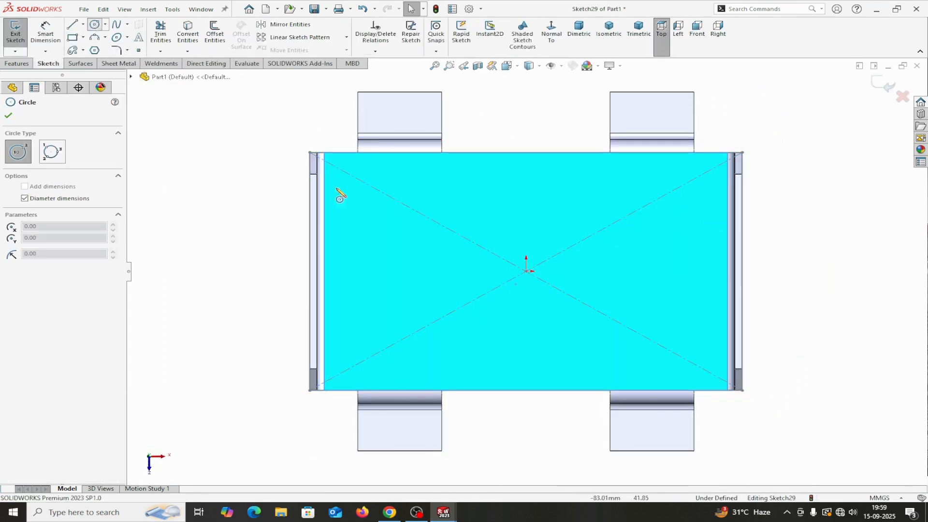
click(526, 272)
click(527, 231)
right_click(527, 233)
click(546, 242)
Step: Dimension the circle's diameter to 40 mm
click(46, 33)
click(488, 301)
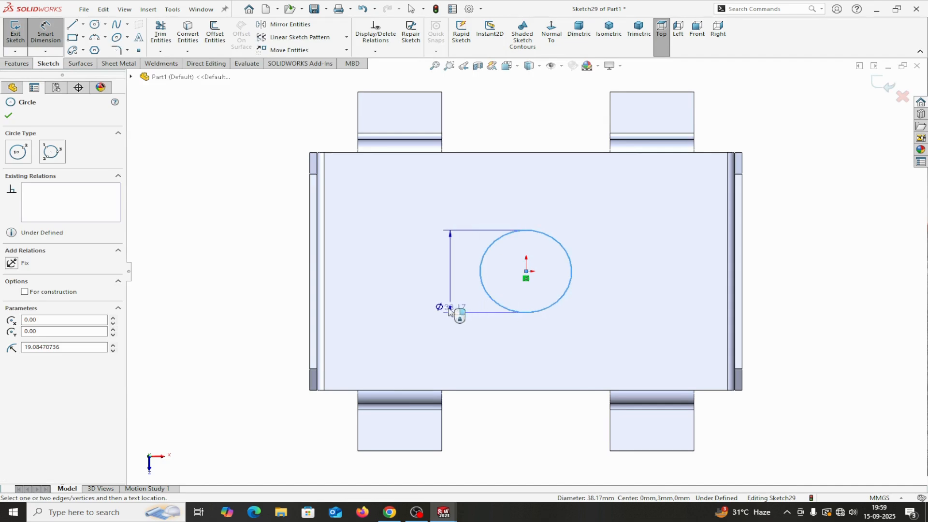
click(443, 311)
text(40)
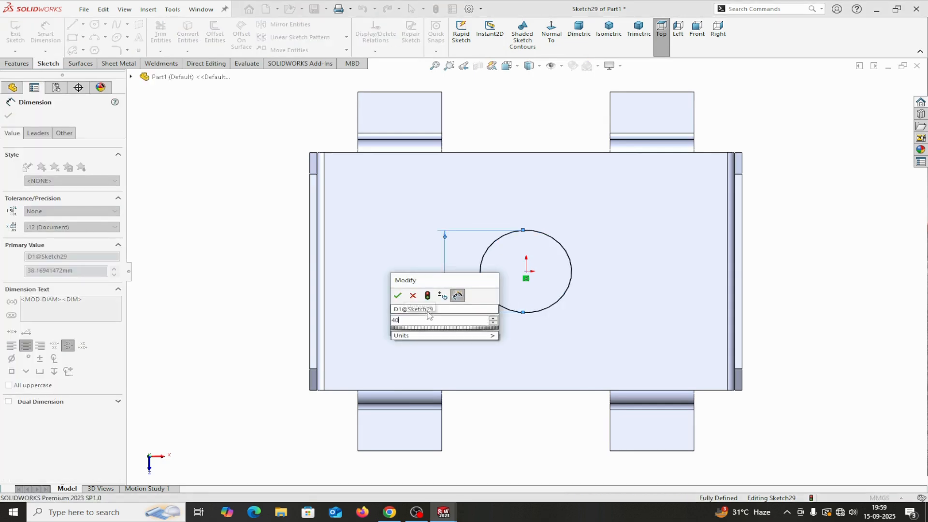
click(401, 296)
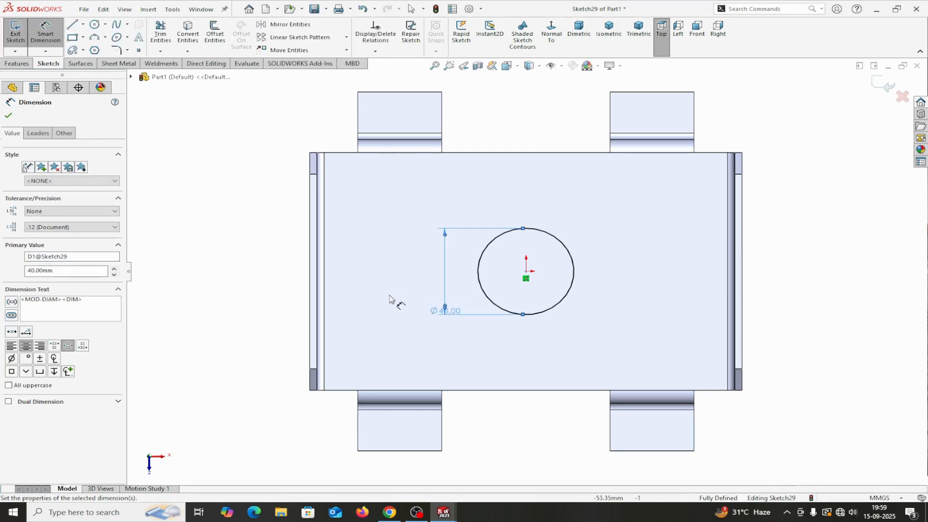
click(8, 117)
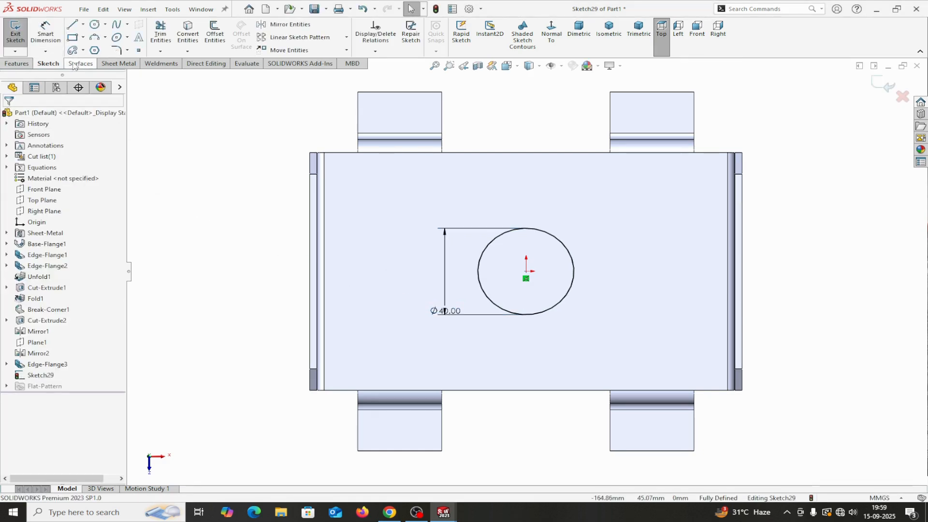
click(109, 65)
Step: Cut the 40 mm circle through the plate as Cut-Extrude3, Blind with Link to thickness
click(382, 24)
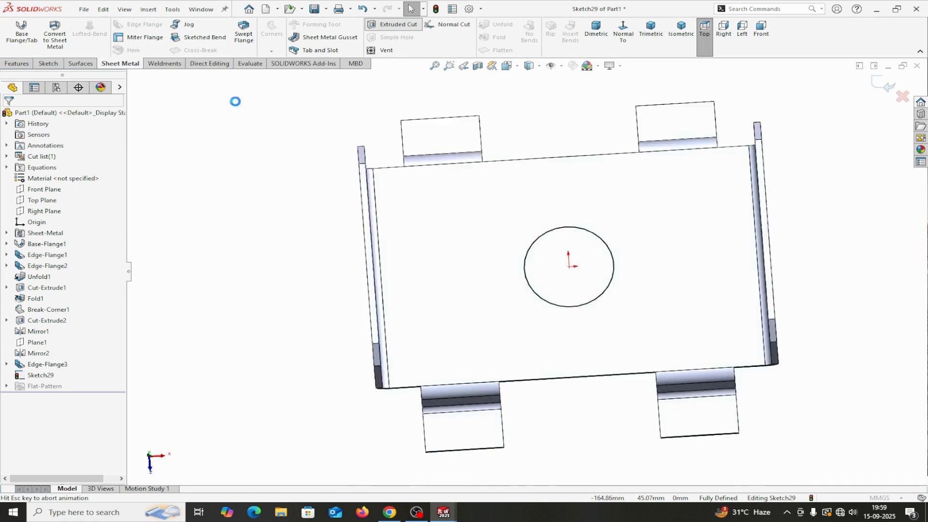
click(79, 176)
click(63, 183)
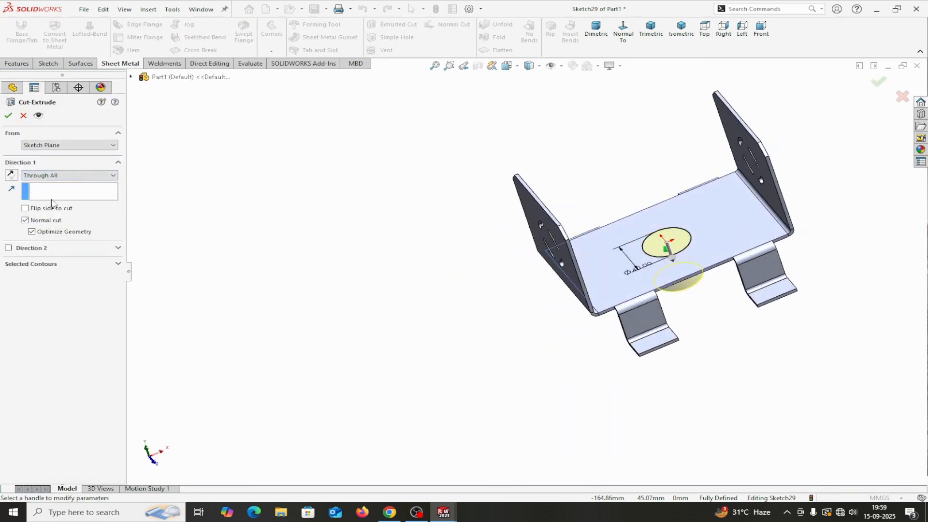
click(82, 175)
click(53, 189)
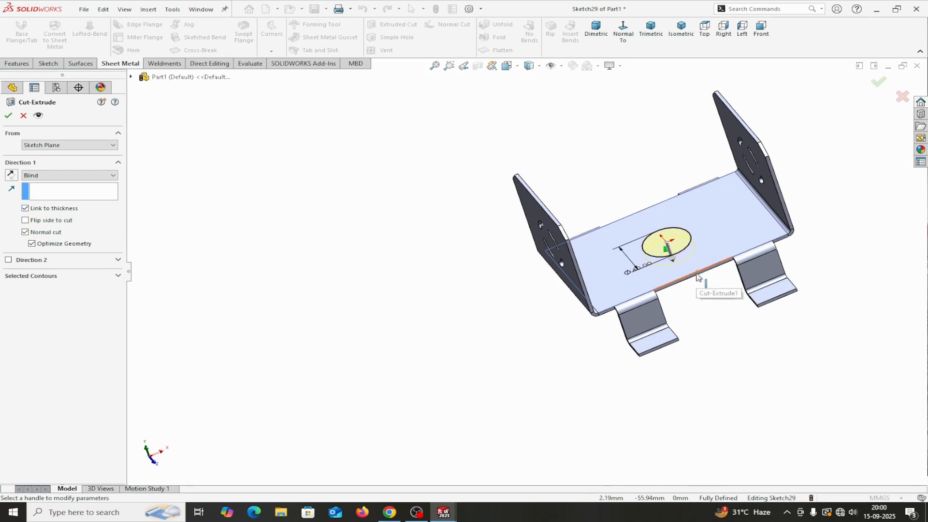
click(9, 116)
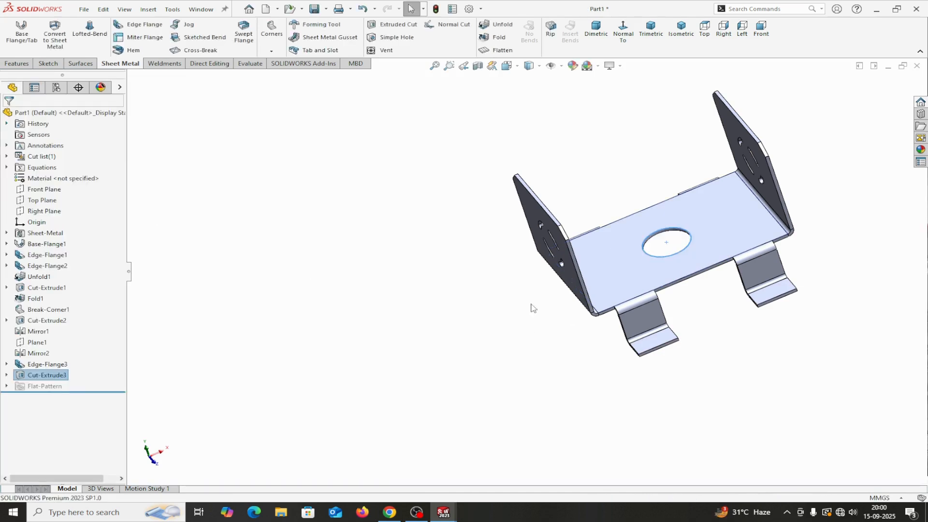
Step: Start a Break-Corner chamfer and select the first two foot faces
click(262, 53)
click(290, 87)
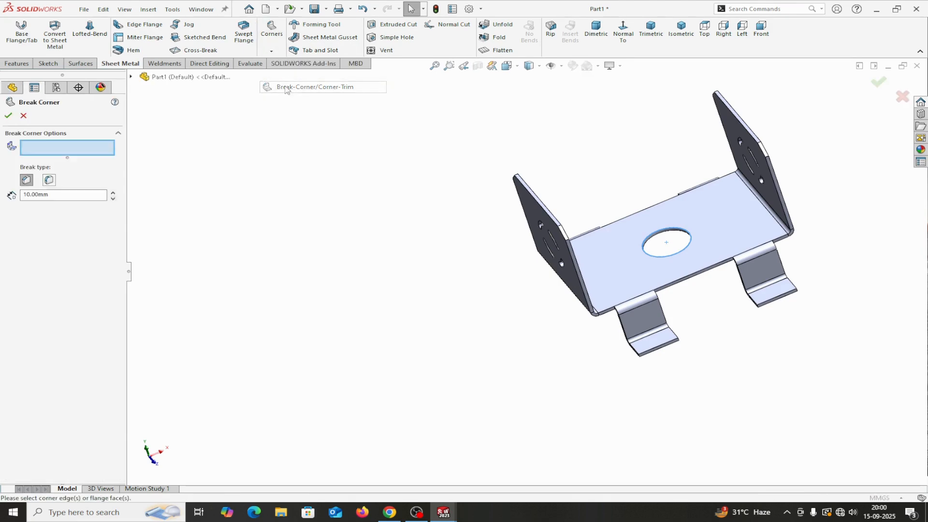
scroll(679, 340, down, 3)
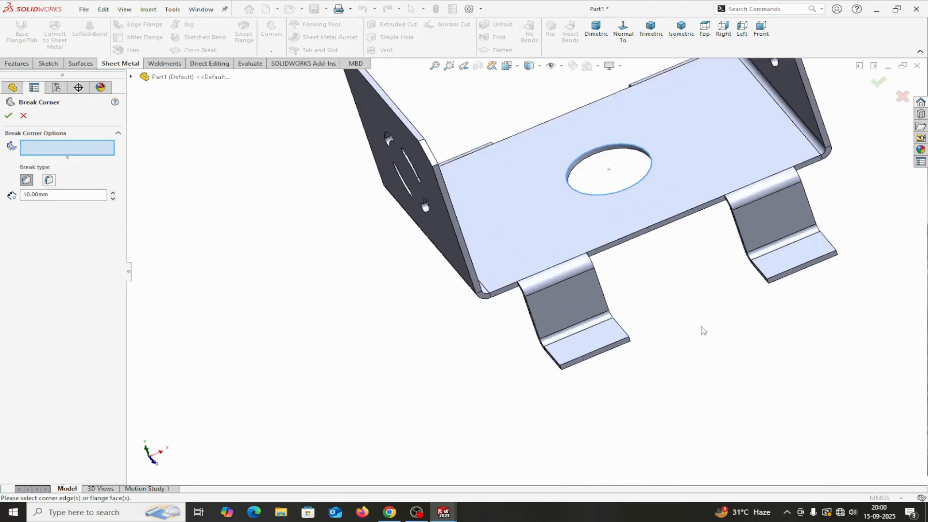
click(595, 344)
click(805, 256)
middle_drag(746, 362, 797, 368)
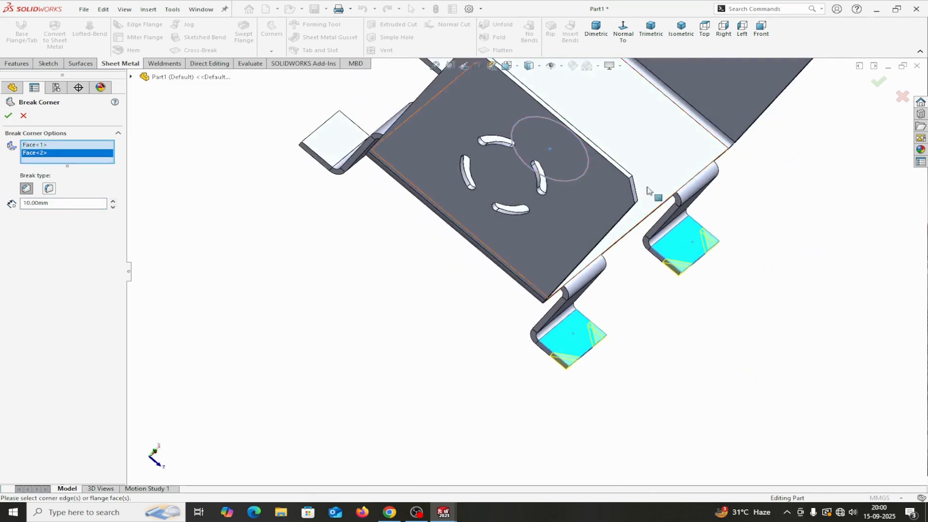
Step: Add the remaining two foot faces and apply the 10 mm corner chamfer as Break-Corner2
click(651, 41)
middle_drag(750, 242, 666, 347)
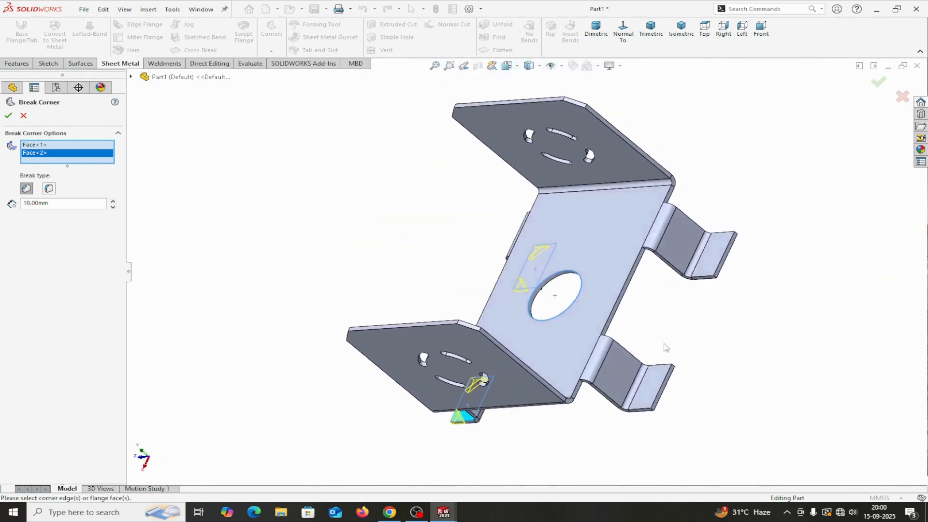
click(727, 258)
click(647, 385)
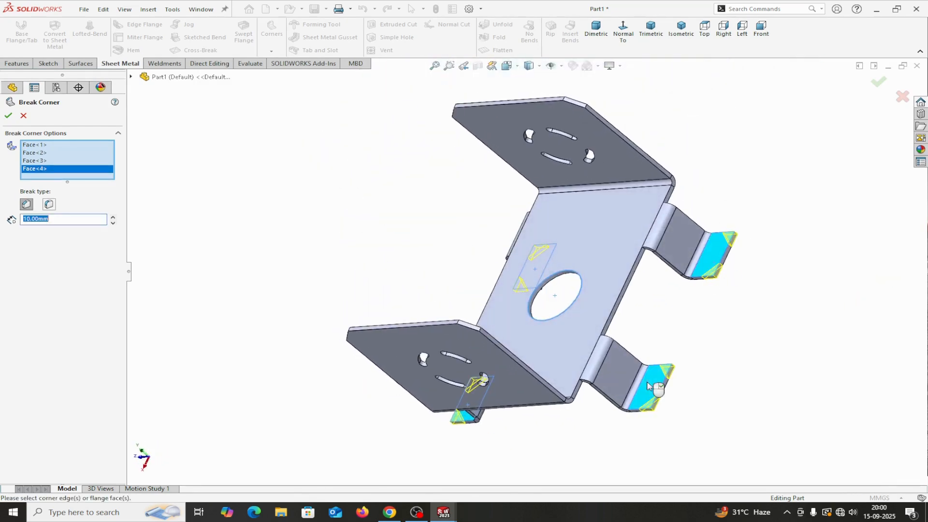
click(7, 116)
middle_drag(679, 318, 688, 315)
scroll(722, 392, down, 2)
mouse_move(674, 383)
middle_down()
mouse_move(666, 307)
mouse_move(576, 340)
mouse_move(679, 381)
mouse_move(673, 396)
middle_up()
scroll(672, 396, down, 4)
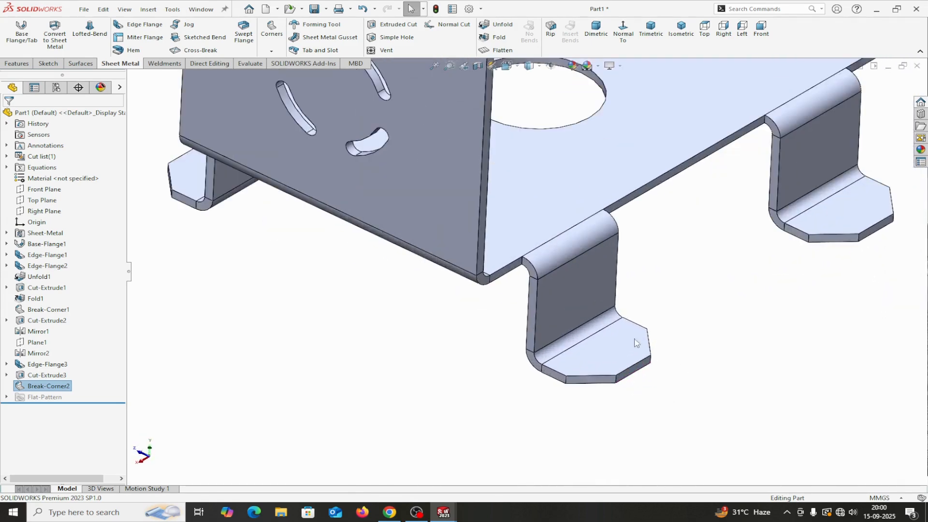
Step: Start a sketch on the front foot's face and draw a small circle
click(585, 353)
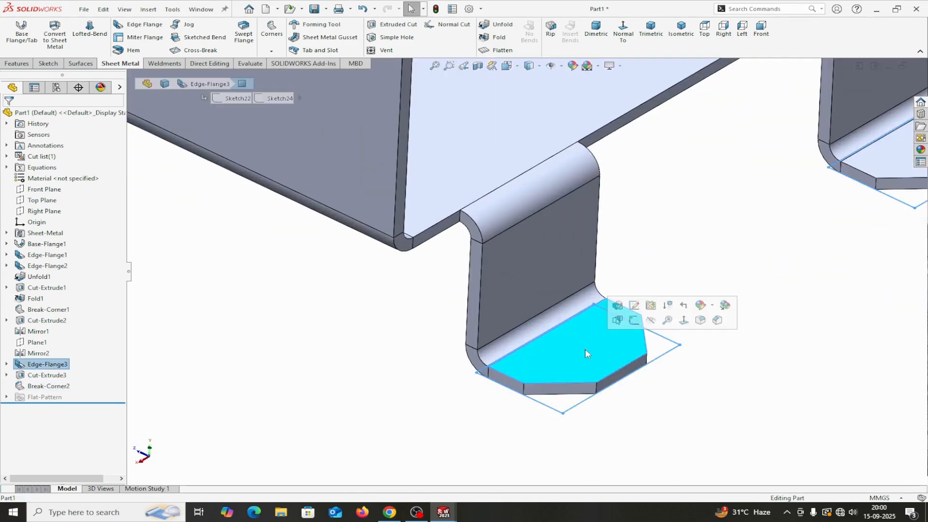
click(634, 319)
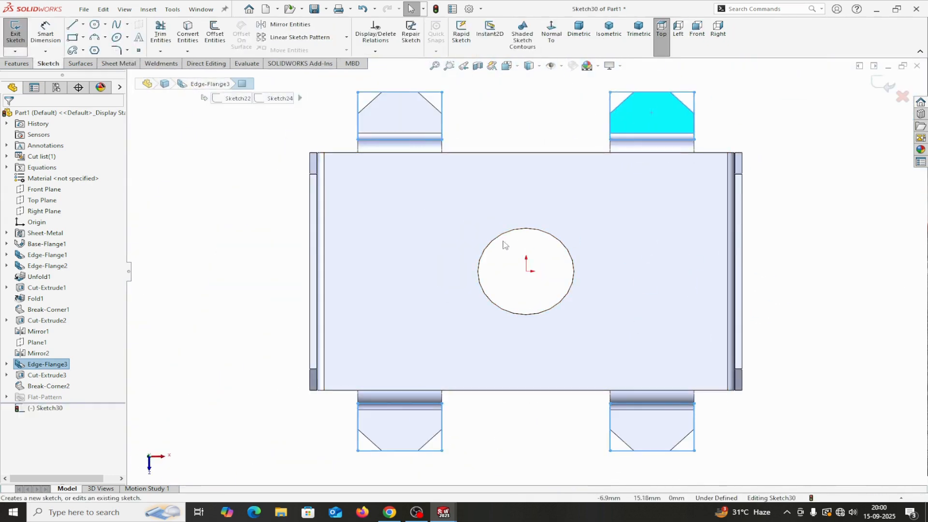
click(95, 25)
scroll(616, 123, down, 5)
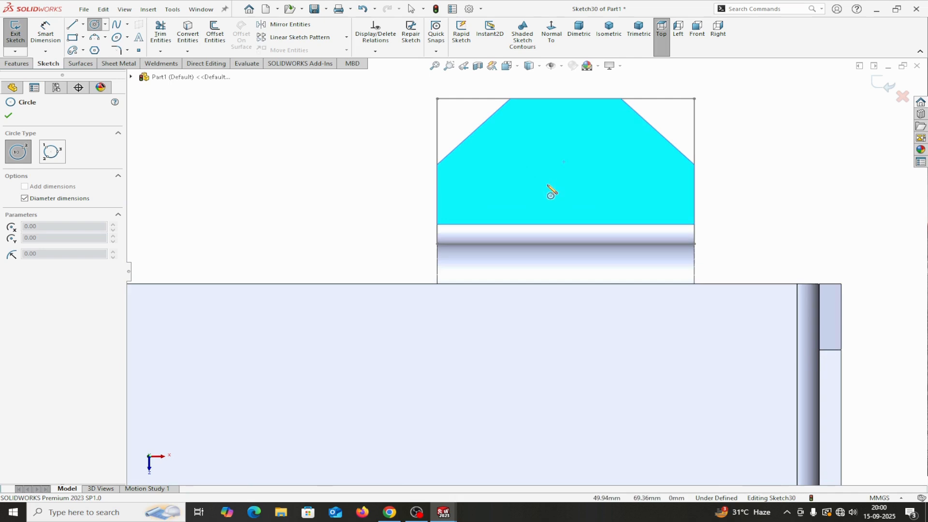
click(566, 168)
click(587, 159)
right_click(584, 156)
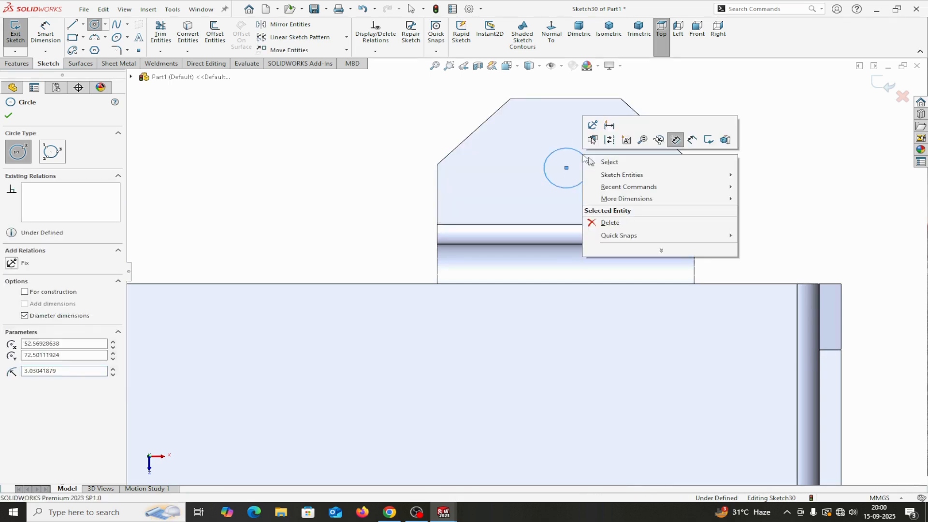
click(623, 166)
scroll(613, 185, up, 2)
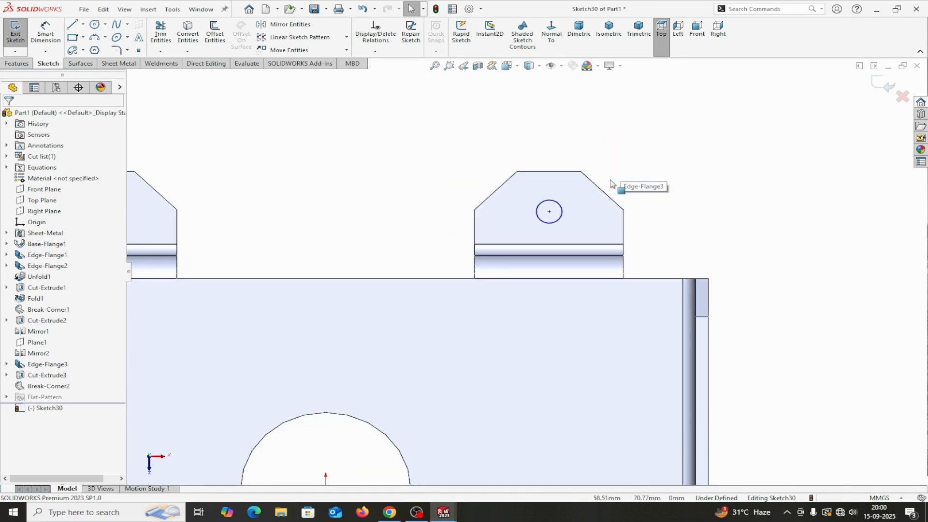
Step: Draw a vertical centerline from the circle's centre to the foot's end edge
click(83, 25)
click(91, 48)
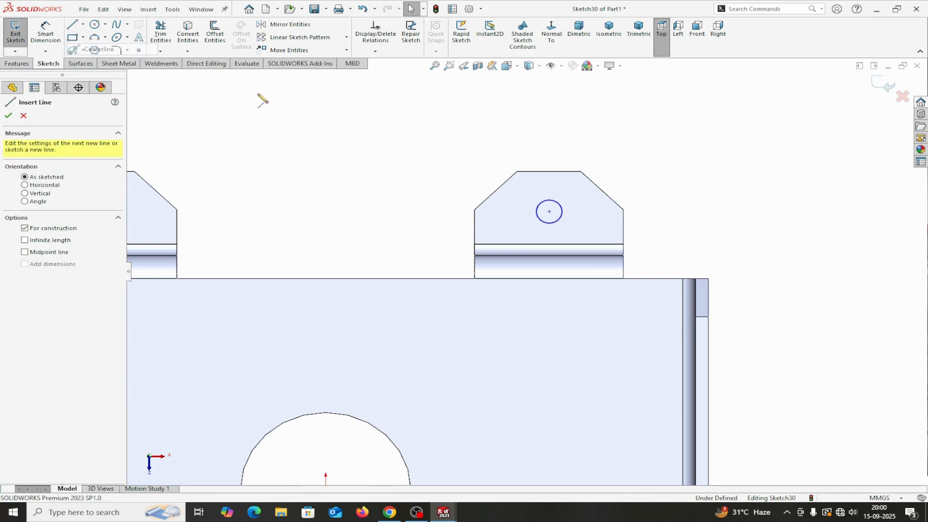
click(549, 211)
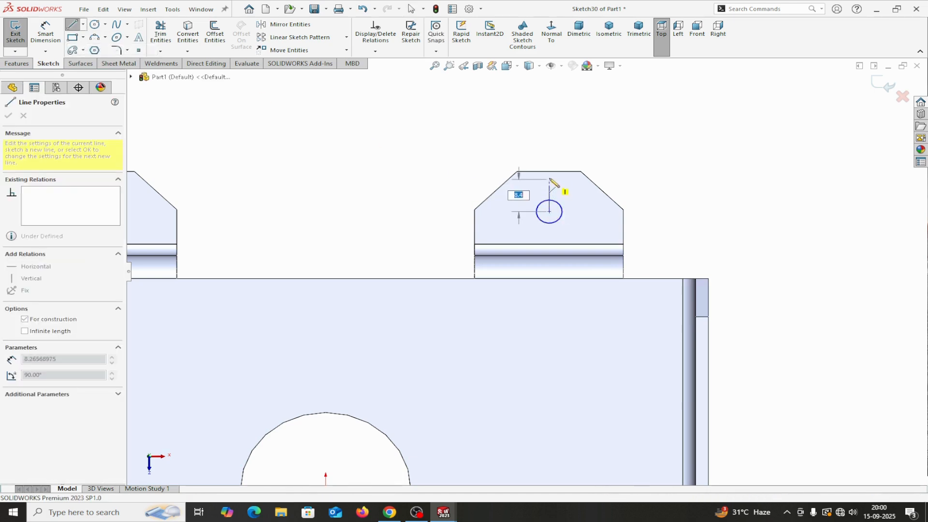
click(549, 171)
right_click(549, 171)
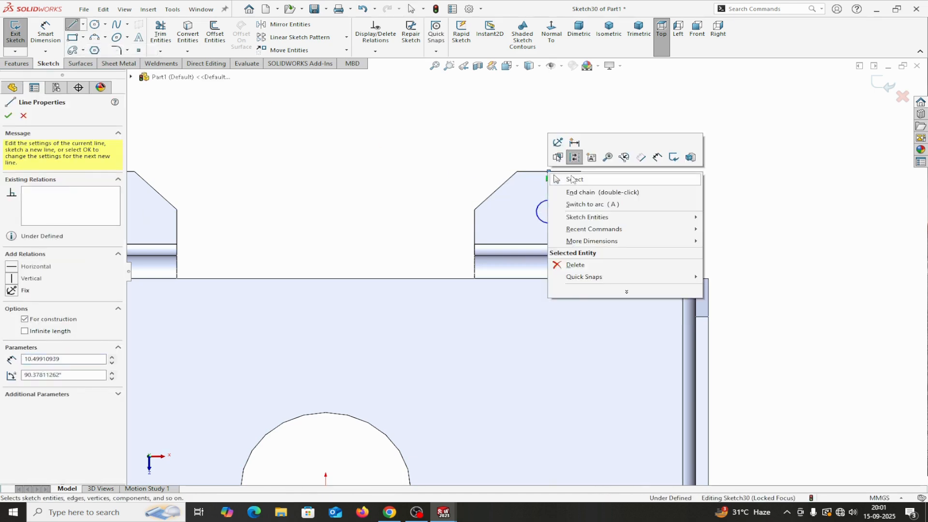
click(573, 179)
click(550, 191)
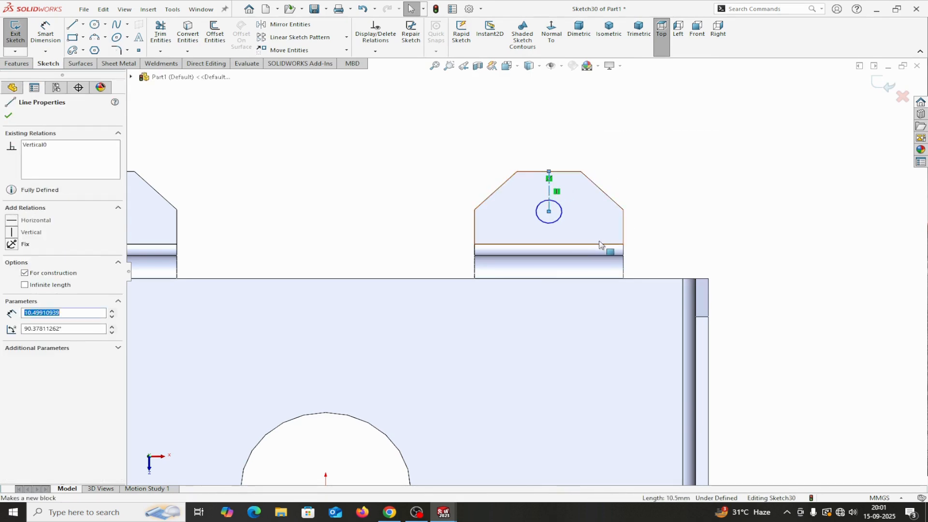
Step: Dimension the centerline to 12.5 mm
click(83, 24)
click(45, 50)
click(87, 62)
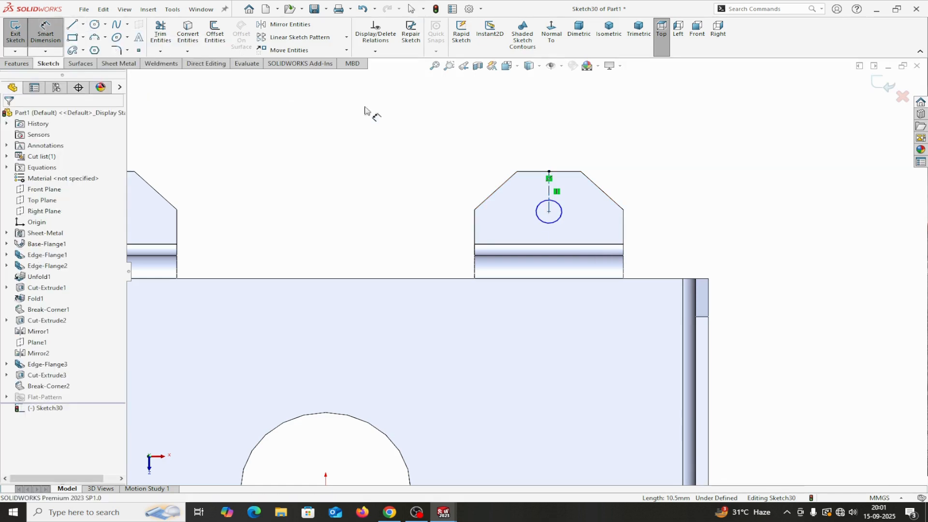
click(550, 192)
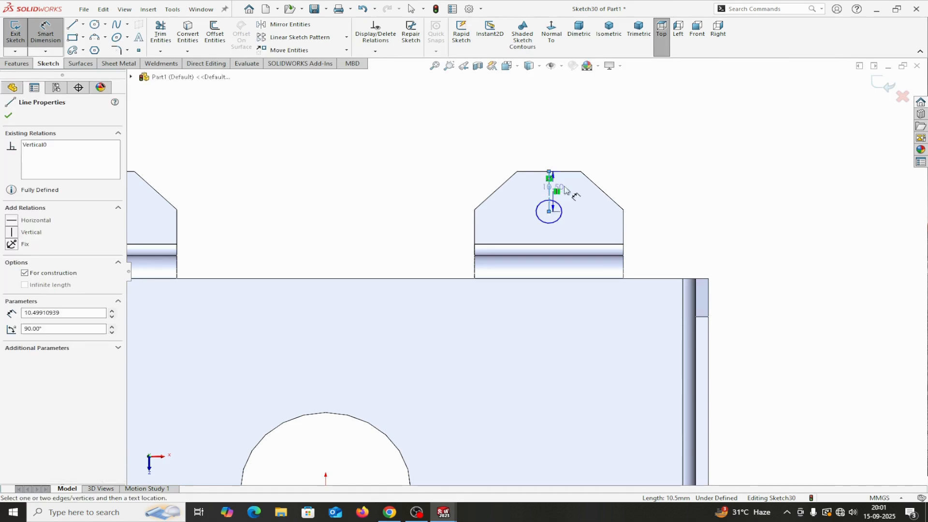
click(698, 199)
text(1)
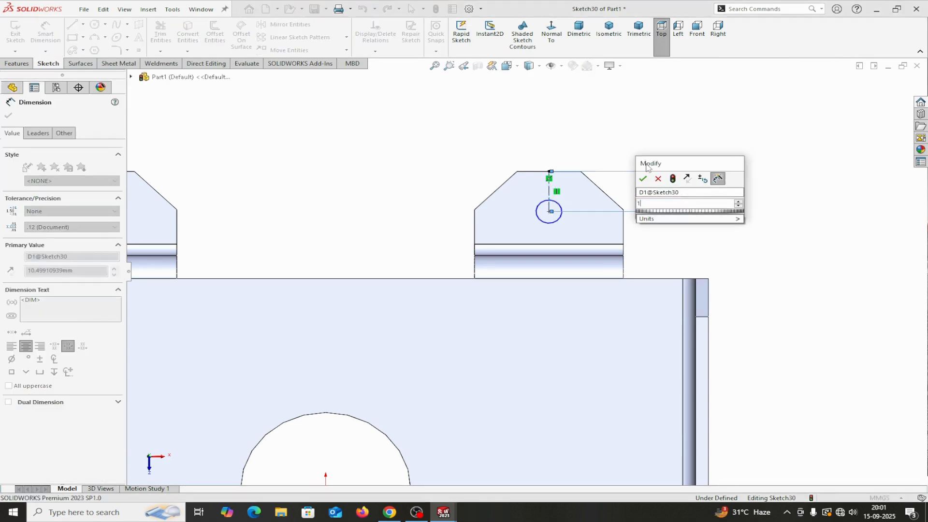
text(2.5)
click(643, 178)
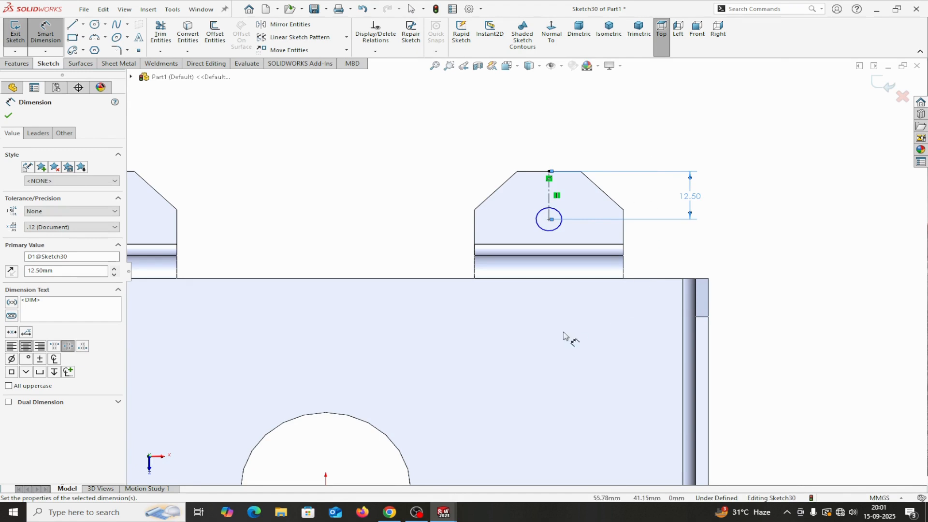
scroll(564, 335, up, 2)
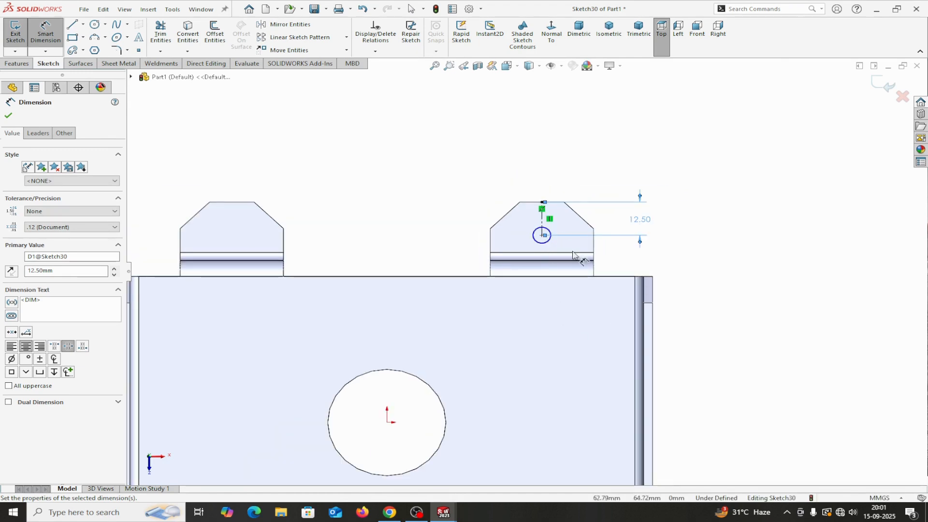
scroll(592, 261, down, 2)
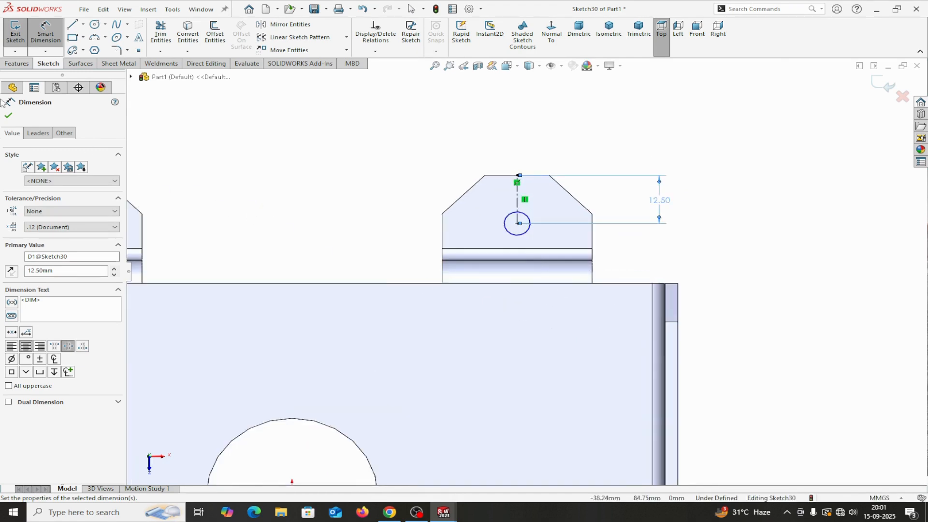
scroll(542, 246, down, 2)
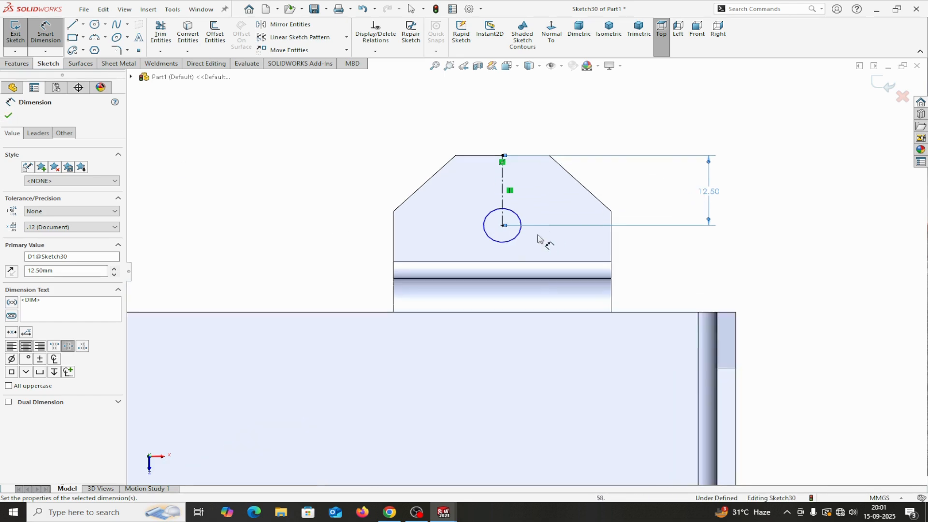
Step: Add a driven 17.50 mm reference distance from the circle's centre to the foot's side edge
click(502, 226)
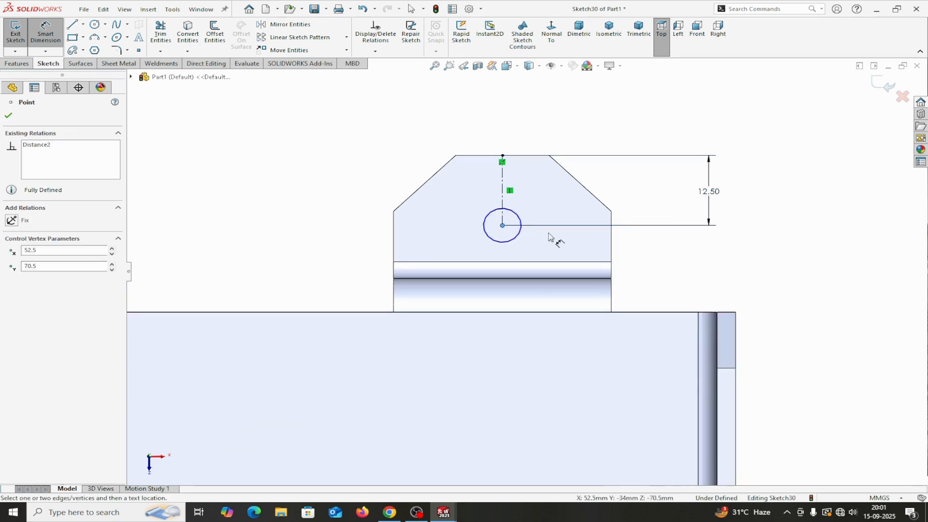
click(611, 244)
click(575, 107)
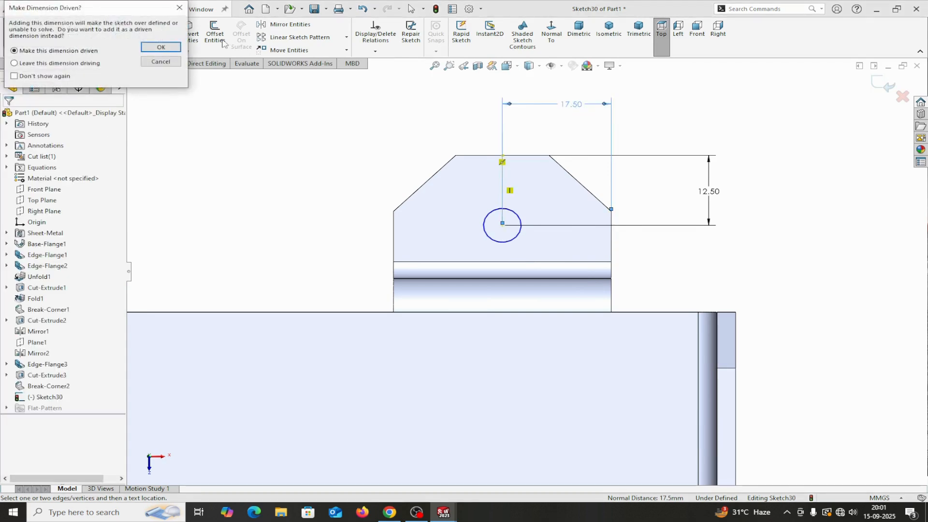
click(161, 47)
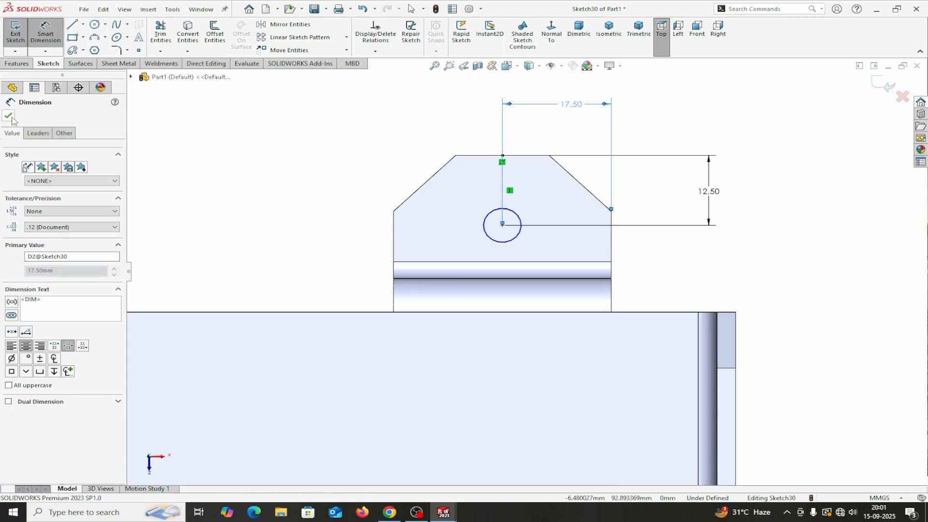
click(9, 116)
scroll(461, 349, down, 3)
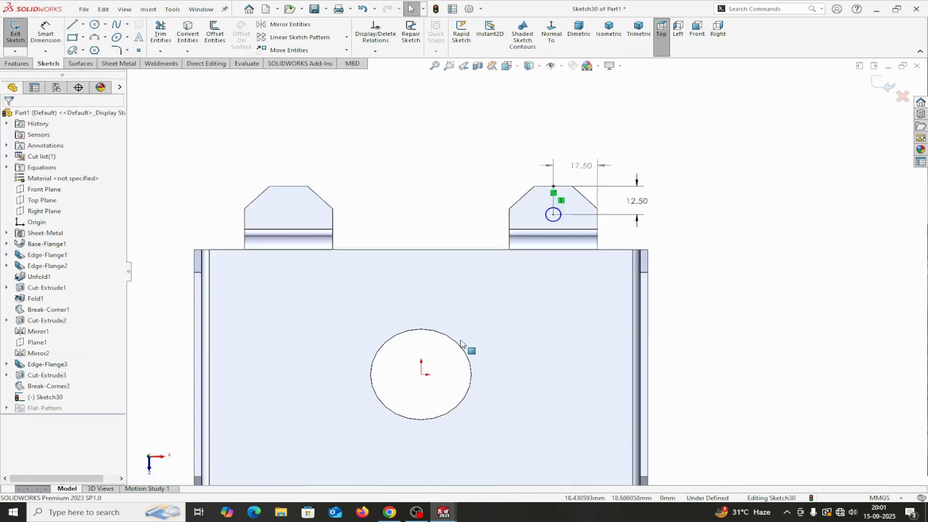
click(83, 24)
click(79, 50)
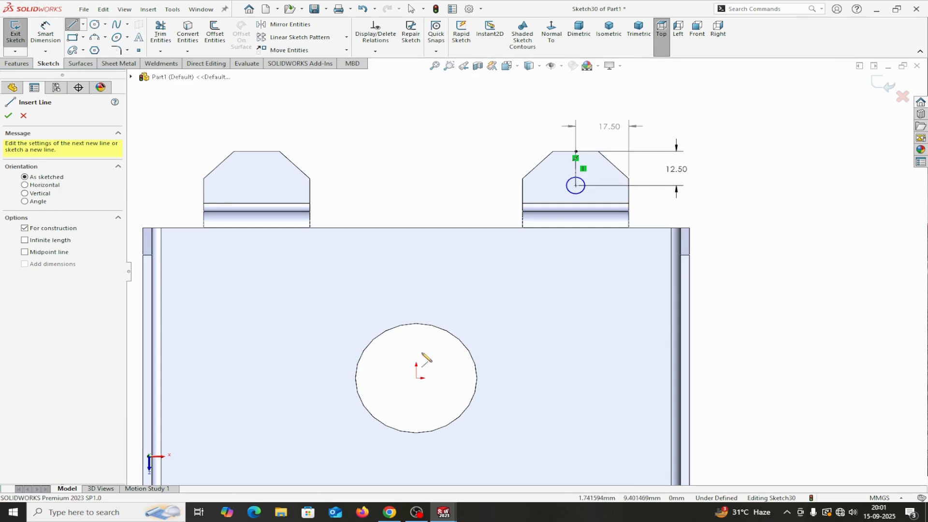
click(8, 116)
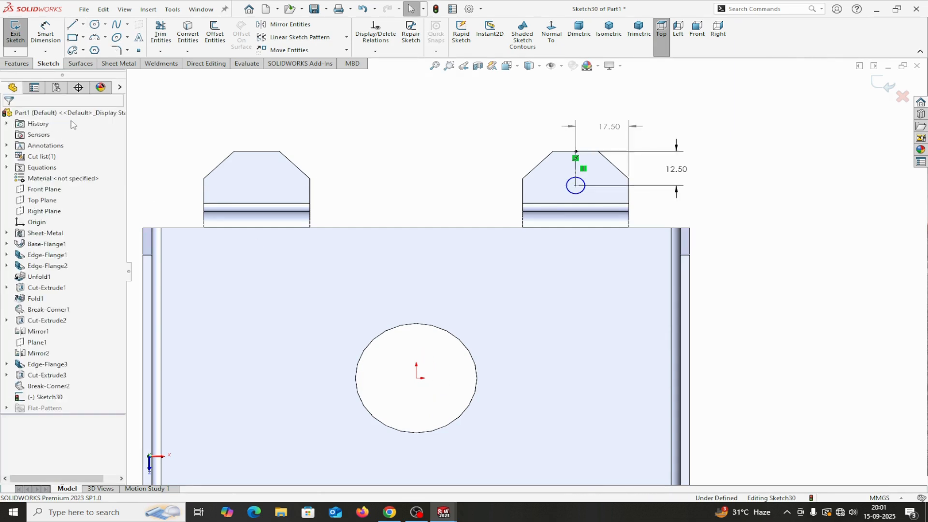
Step: Cut the small circle through the front foot as Cut-Extrude4, linked to sheet thickness
click(123, 66)
click(394, 25)
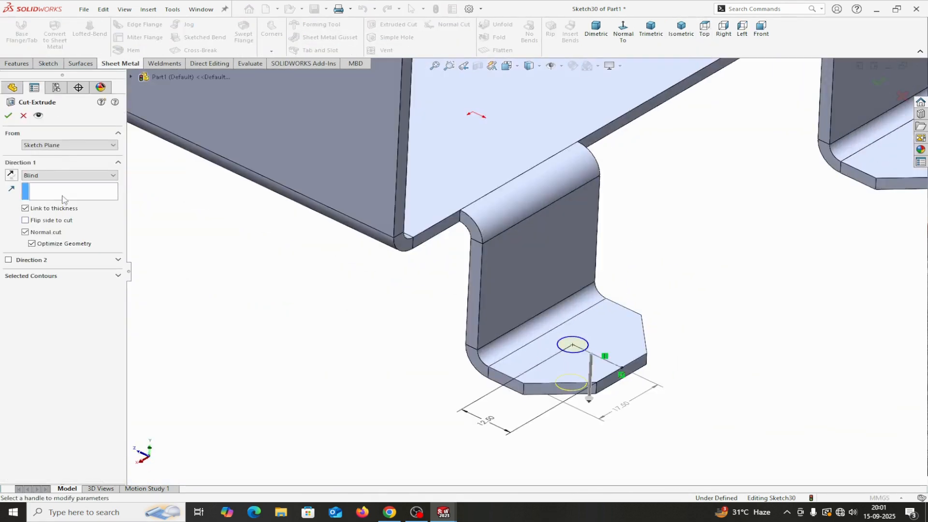
click(8, 115)
scroll(362, 277, up, 4)
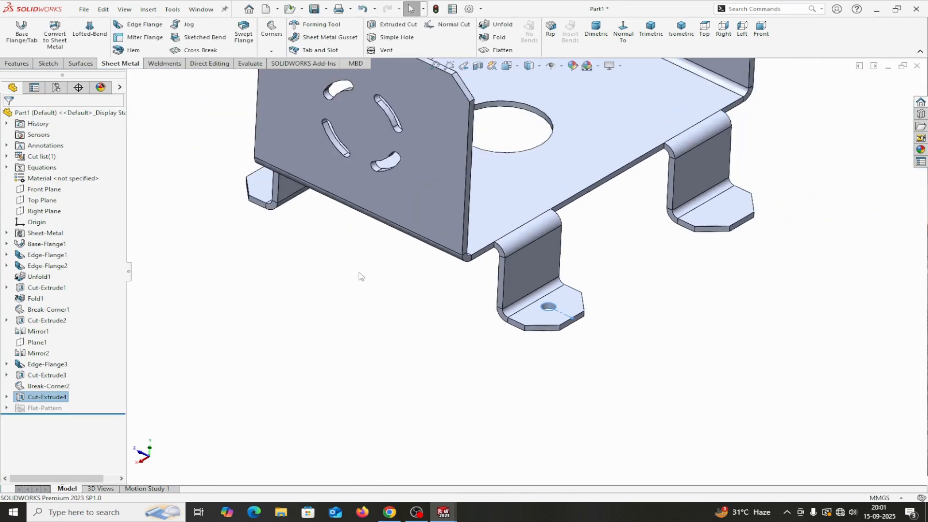
scroll(396, 297, up, 2)
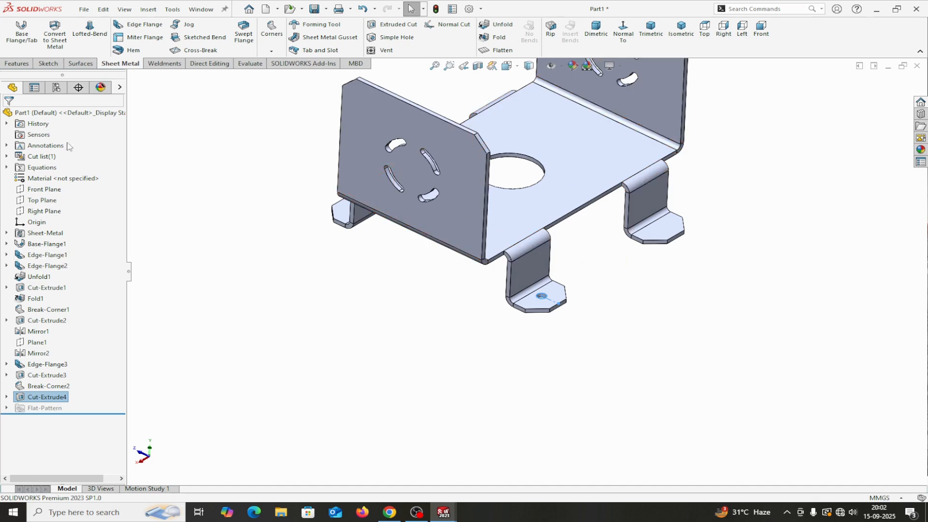
Step: Mirror Cut-Extrude4 about the Right Plane to create Mirror3
click(17, 63)
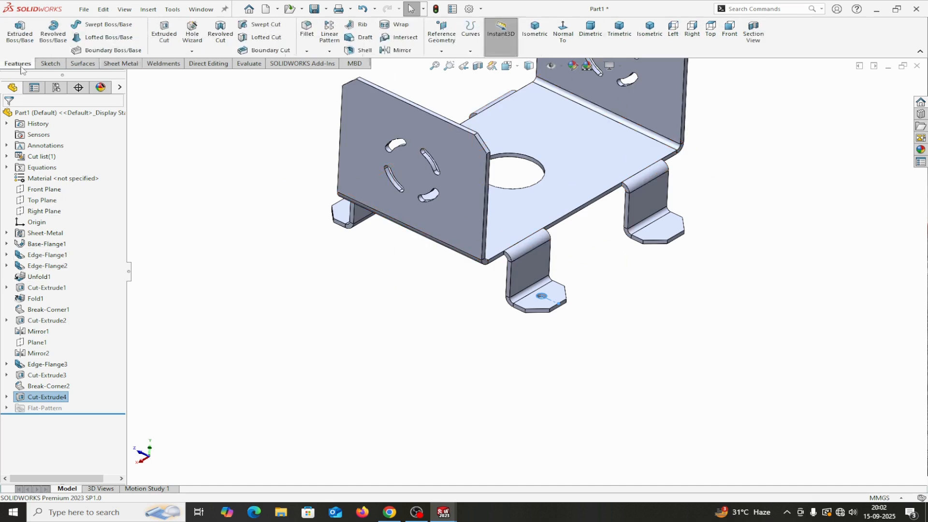
click(399, 48)
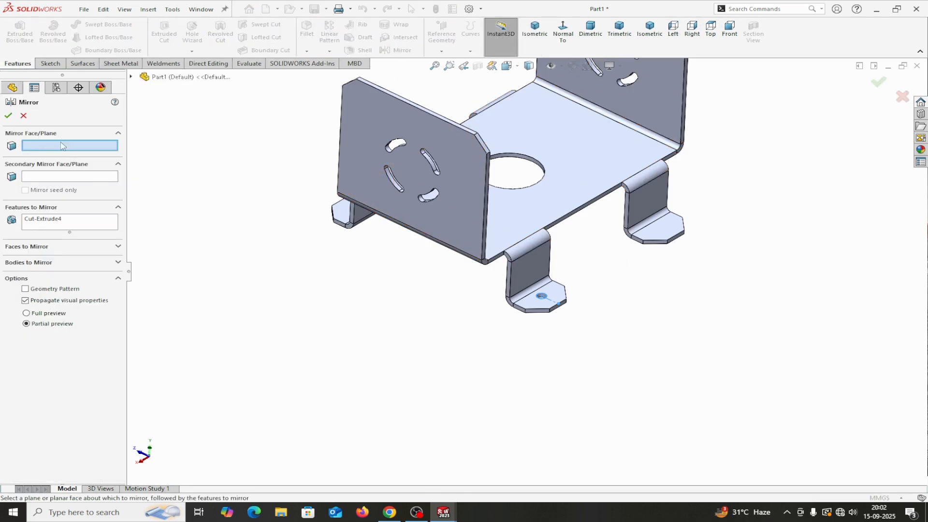
click(131, 77)
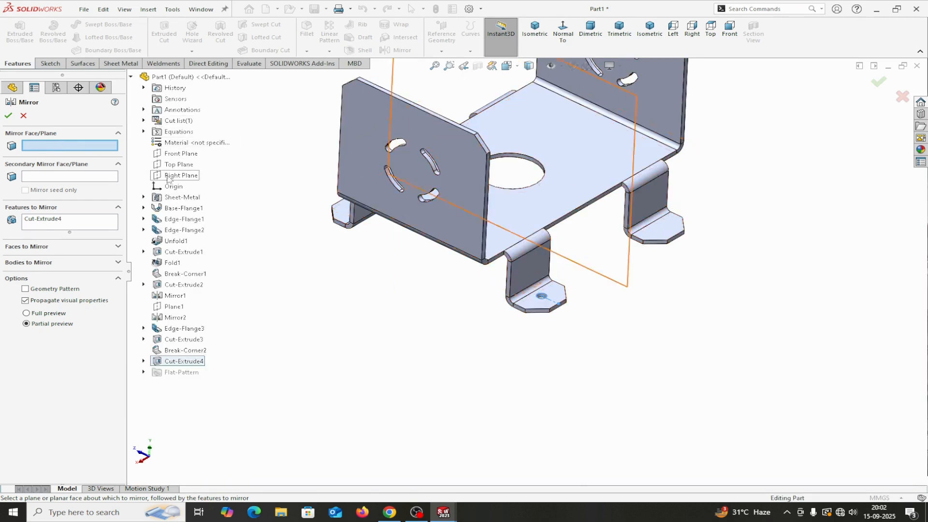
click(174, 175)
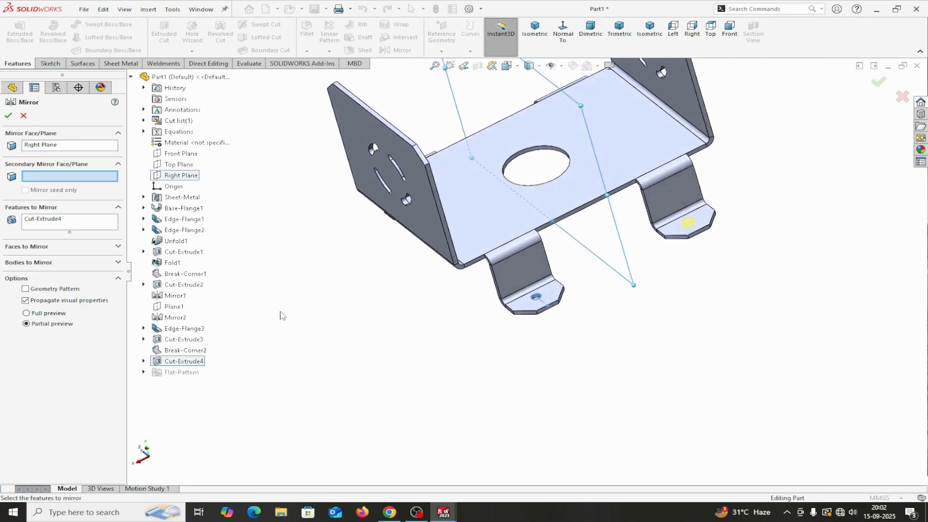
click(8, 116)
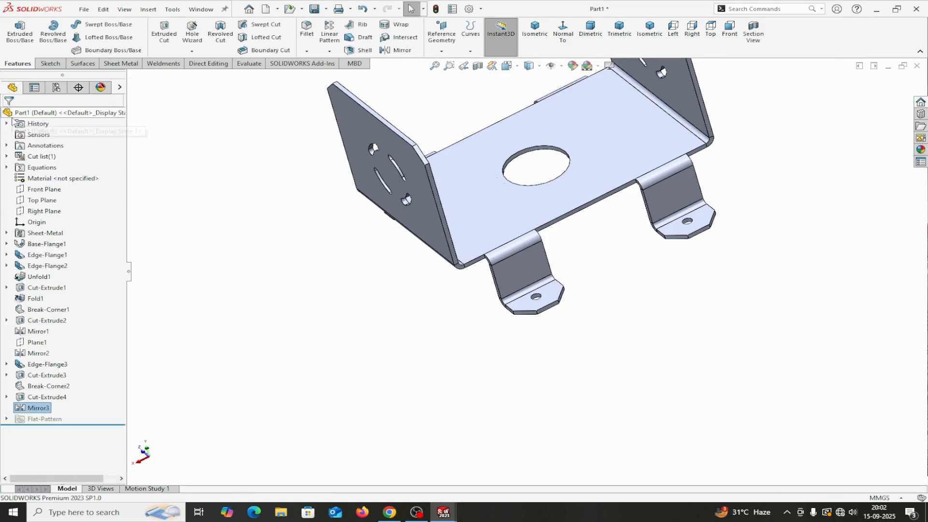
Step: Mirror Mirror3 about the Front Plane to create Mirror4
click(394, 50)
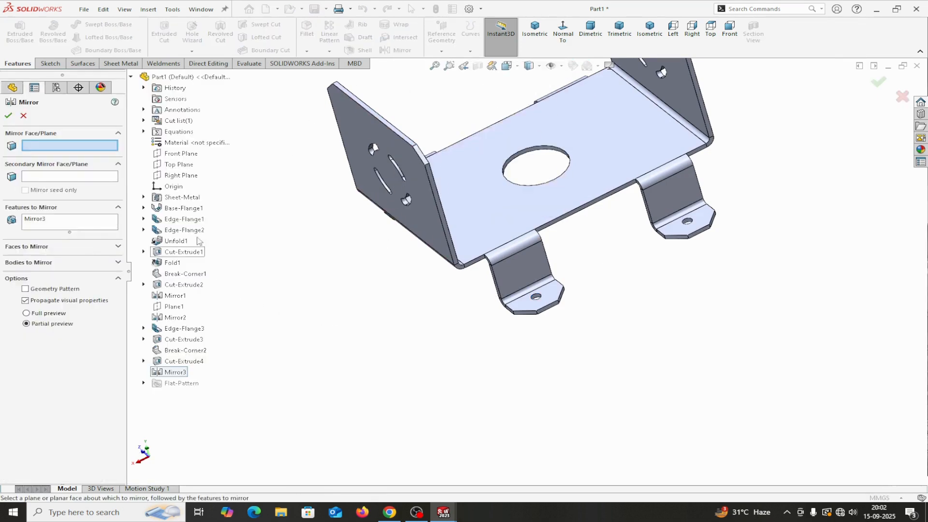
click(182, 153)
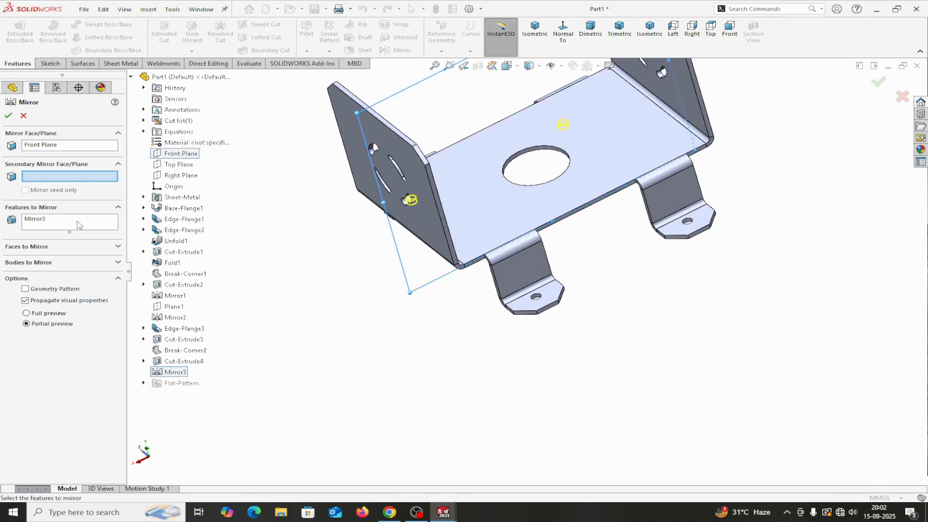
click(8, 115)
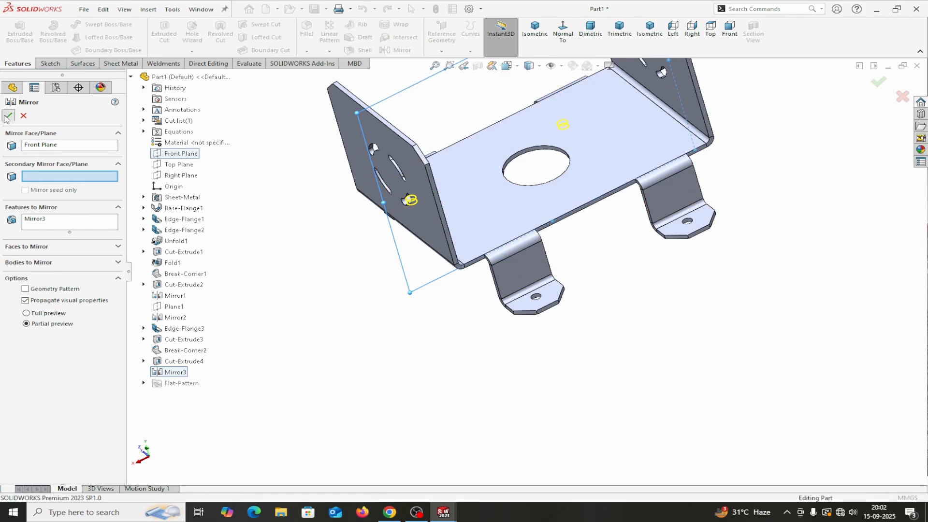
middle_drag(236, 286, 162, 296)
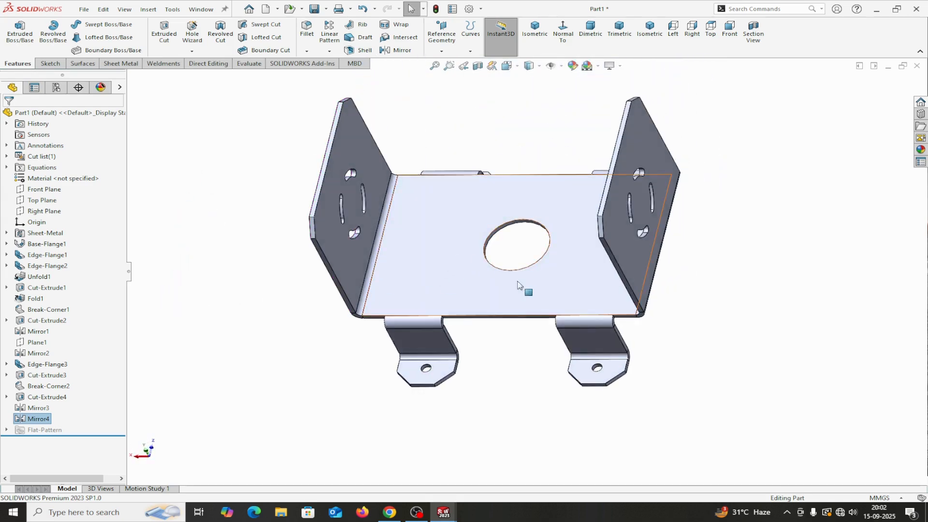
Step: Assign AISI 1020 steel to the part through Edit Material
middle_drag(704, 381, 615, 413)
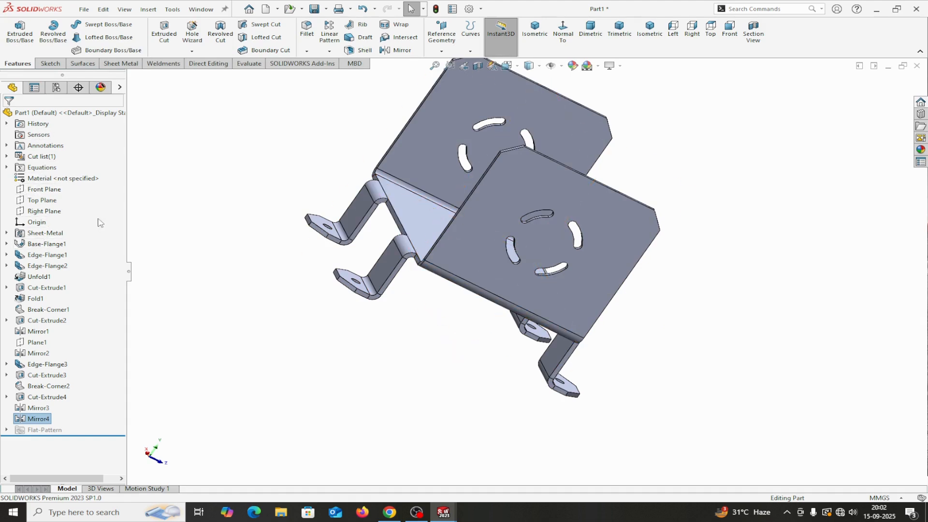
right_click(32, 180)
click(62, 187)
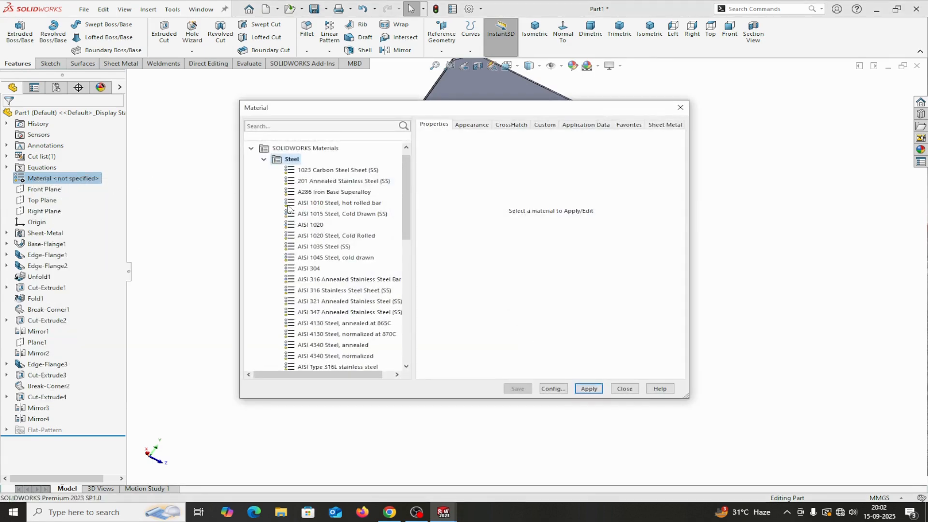
click(312, 225)
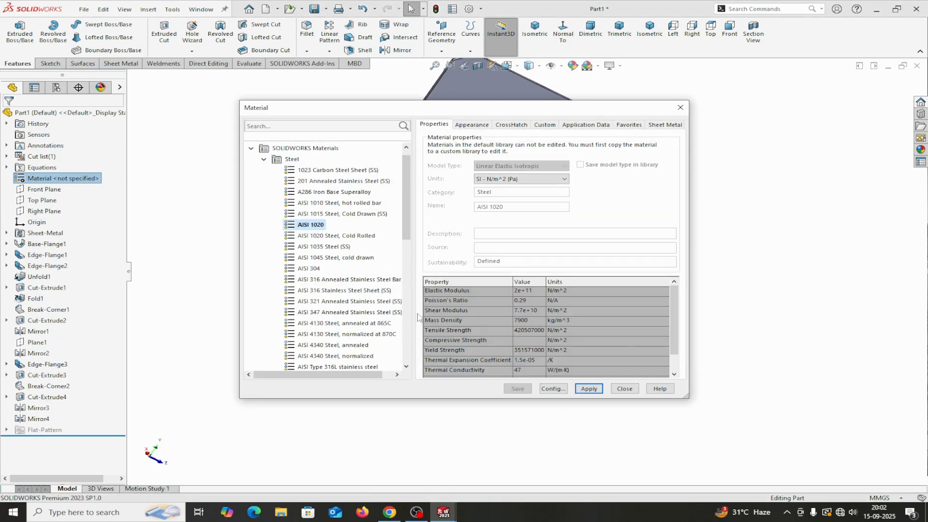
click(589, 389)
click(625, 389)
middle_drag(627, 387, 517, 319)
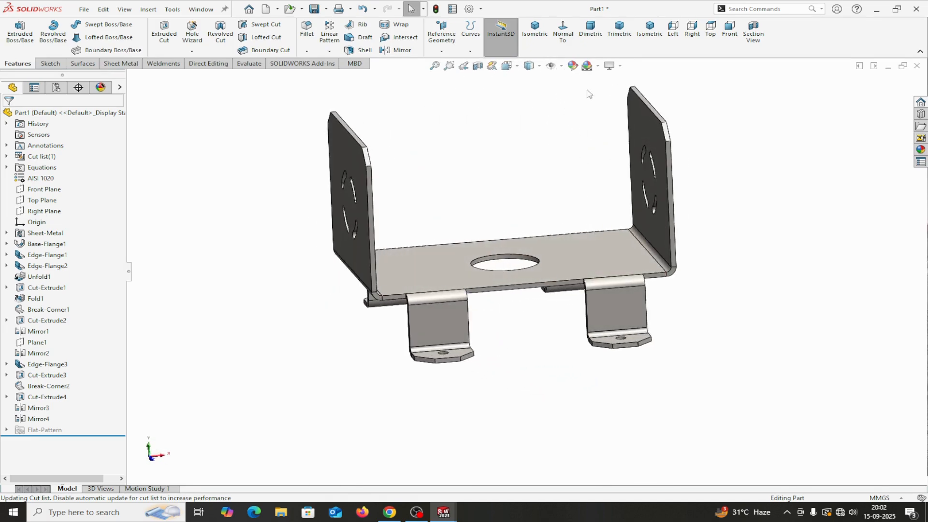
Step: Give Part1 a light-cyan 128/255/255 appearance from the Display Pane
click(572, 66)
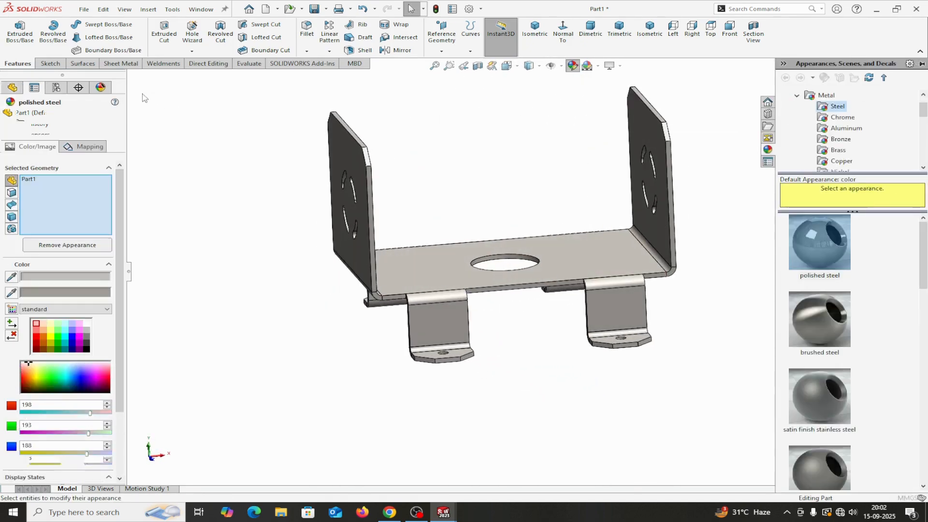
click(10, 116)
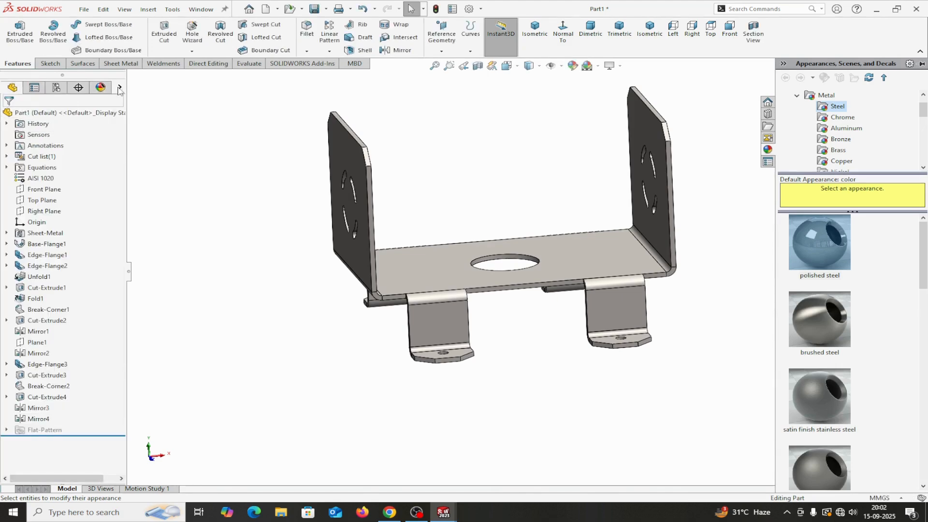
click(119, 88)
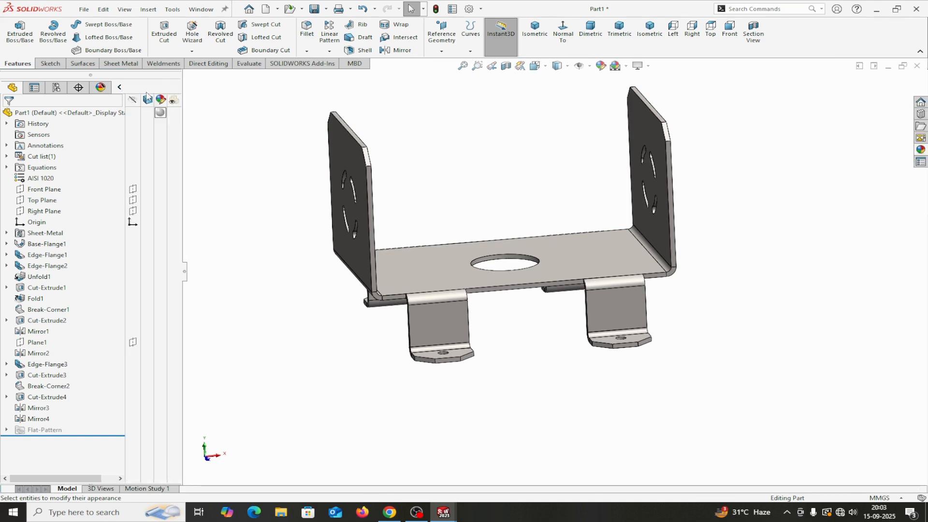
click(160, 112)
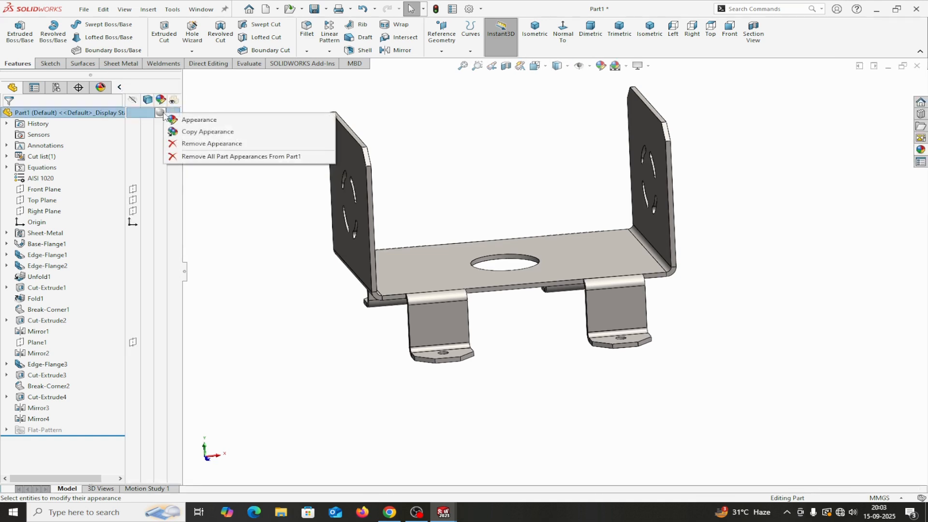
click(198, 120)
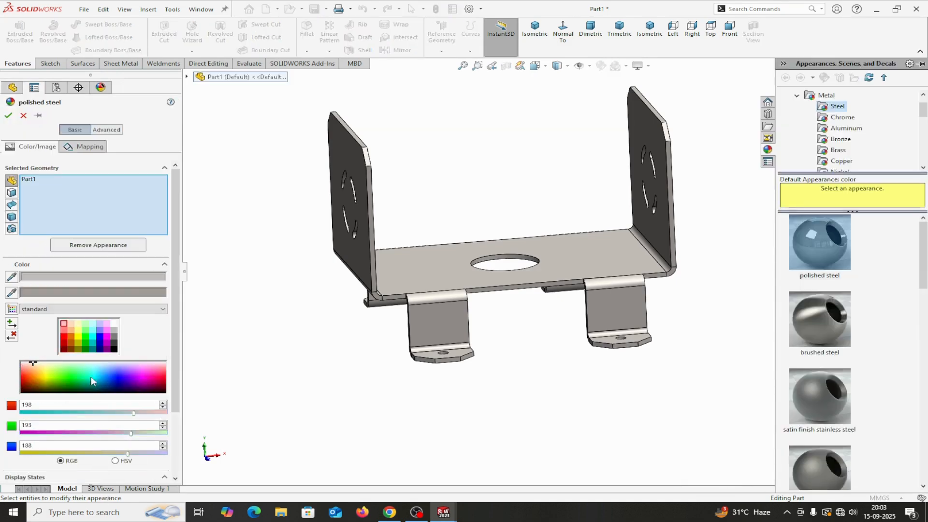
click(92, 330)
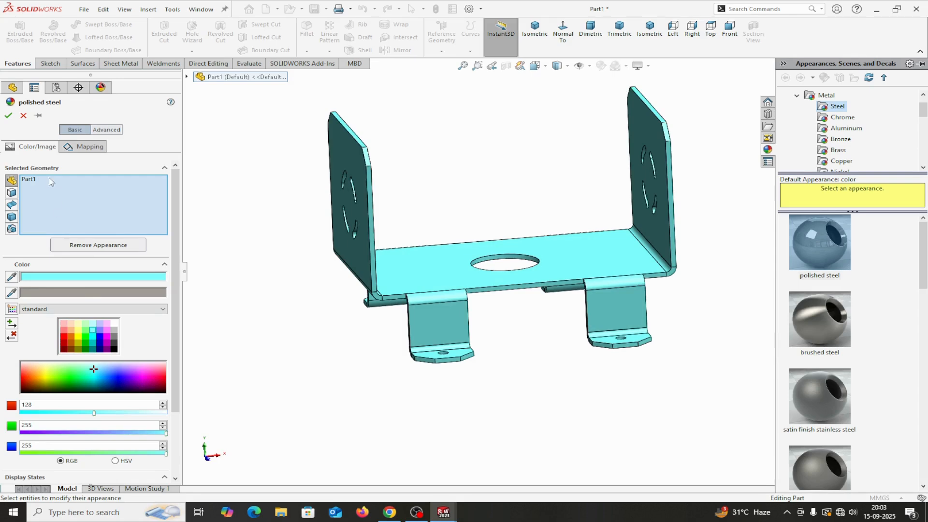
click(9, 115)
click(120, 87)
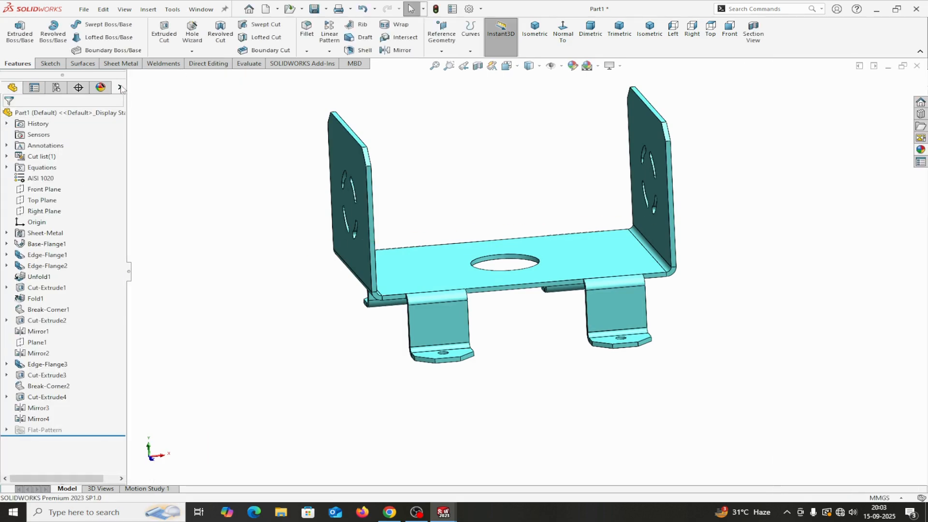
mouse_move(511, 383)
middle_down()
mouse_move(564, 385)
mouse_move(504, 367)
mouse_move(497, 396)
mouse_move(536, 410)
mouse_move(524, 395)
middle_up()
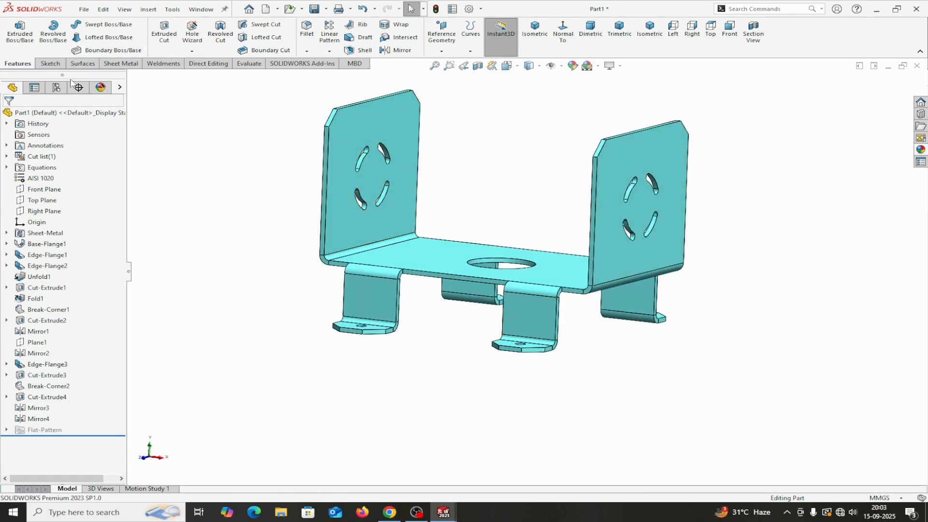
Step: Flatten the bracket and view its unfolded blank with bend lines from above
click(120, 63)
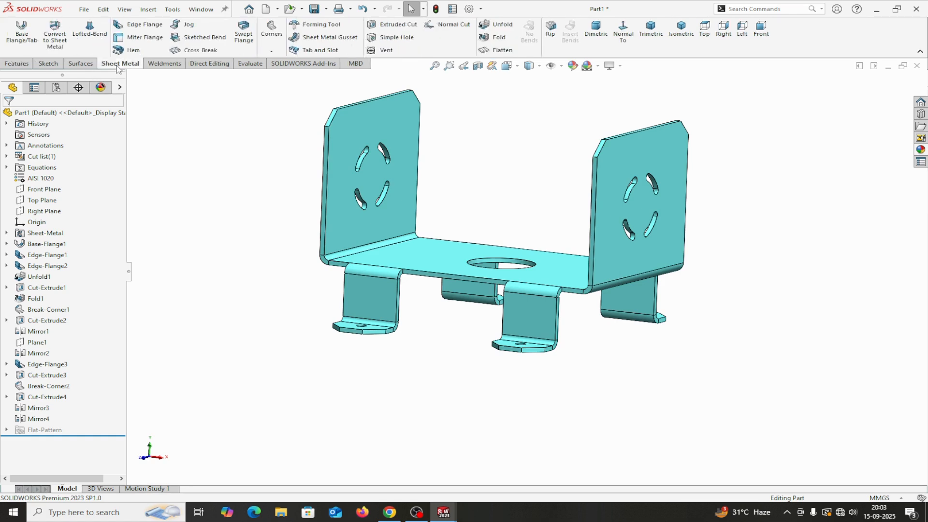
click(500, 50)
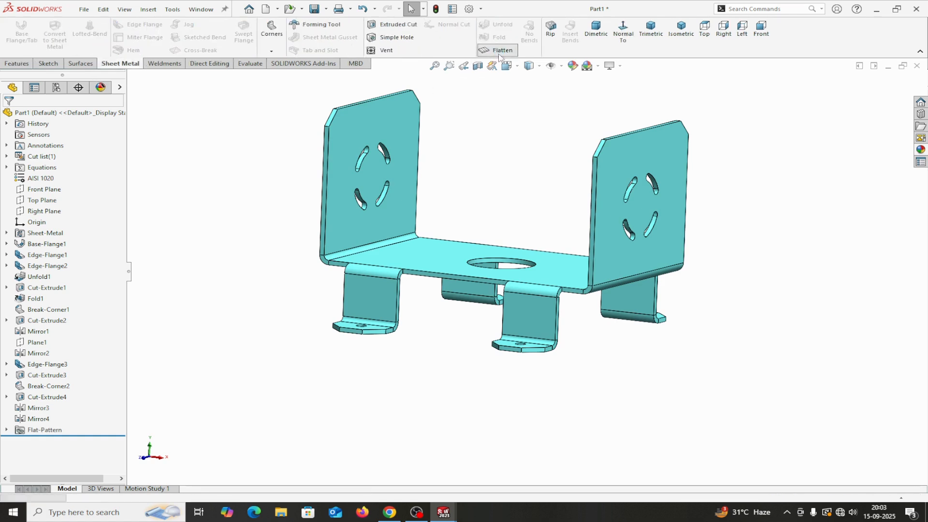
middle_drag(513, 346, 477, 437)
key(Escape)
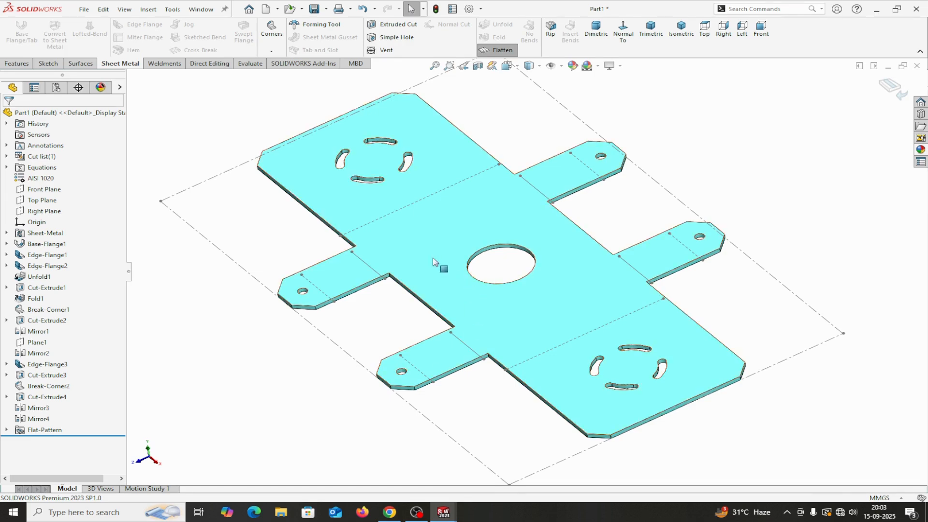
right_click(394, 252)
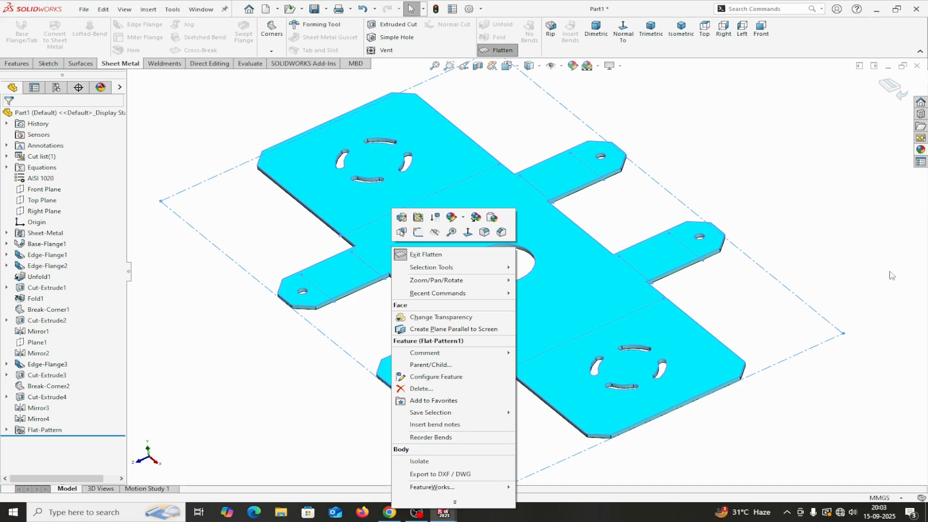
click(890, 275)
Step: Export the flat pattern to DXF under the file name 'flatten'
right_click(587, 260)
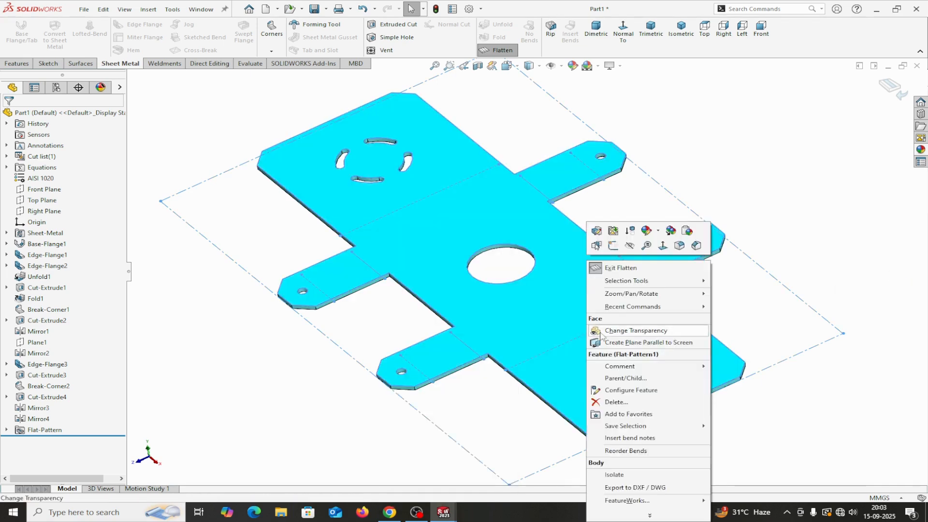
click(622, 488)
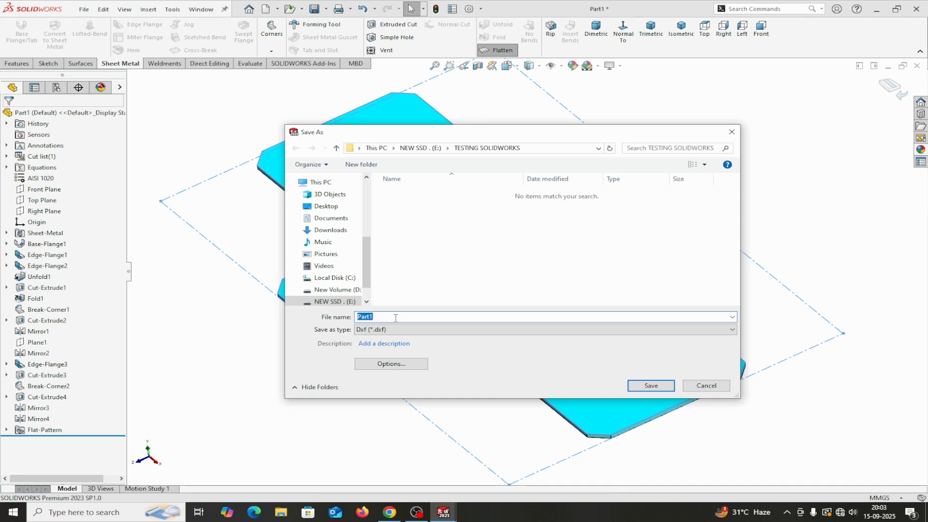
text(flatten view)
click(651, 385)
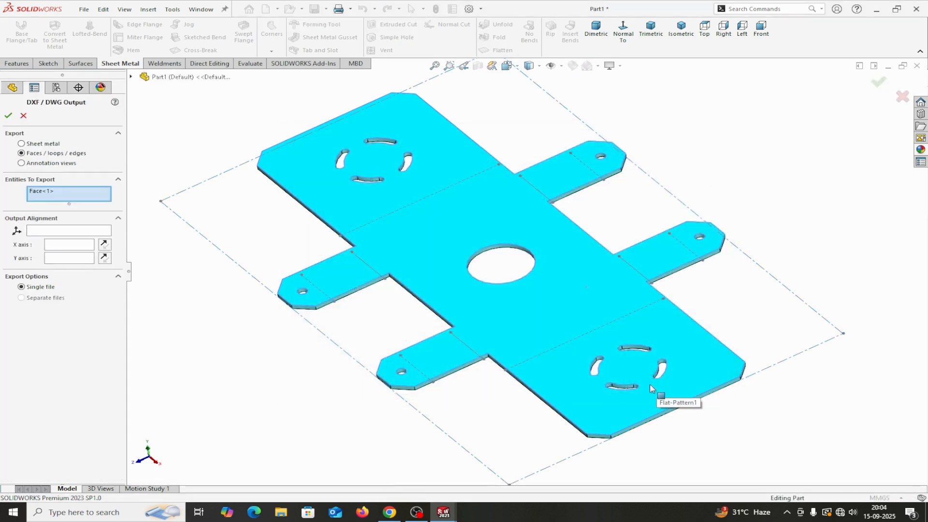
Step: Export as sheet metal with geometry, bend lines and bounding box, and save the DXF
click(21, 144)
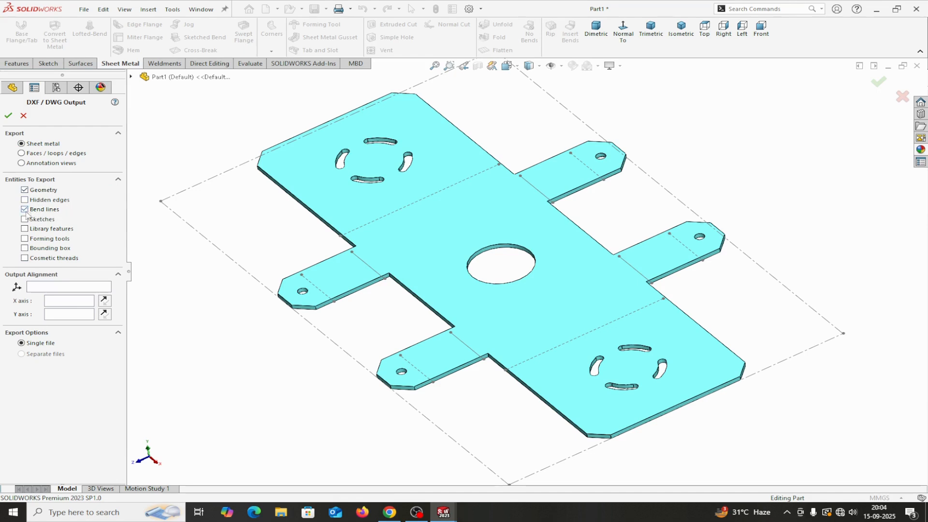
click(24, 249)
click(8, 116)
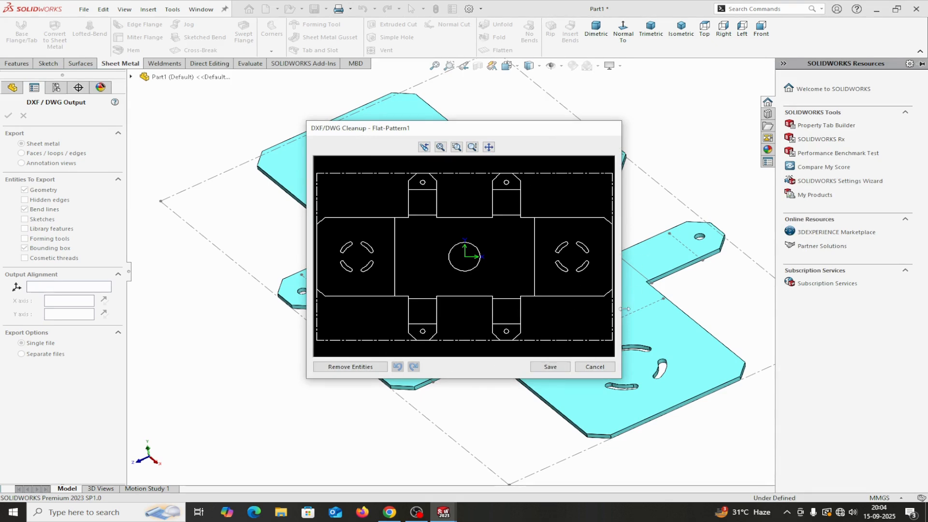
click(543, 370)
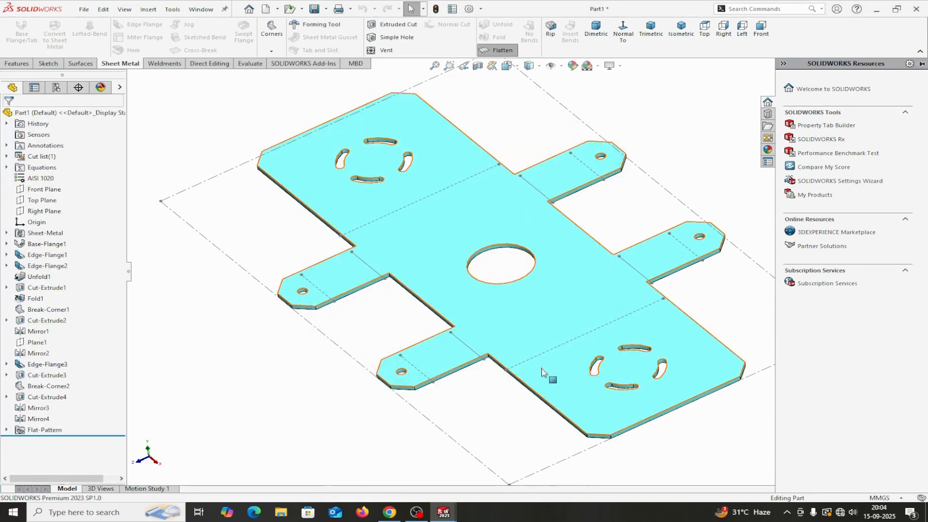
Step: Turn off Flatten to refold the bracket and view it from the front-left
click(502, 51)
middle_drag(706, 363, 737, 385)
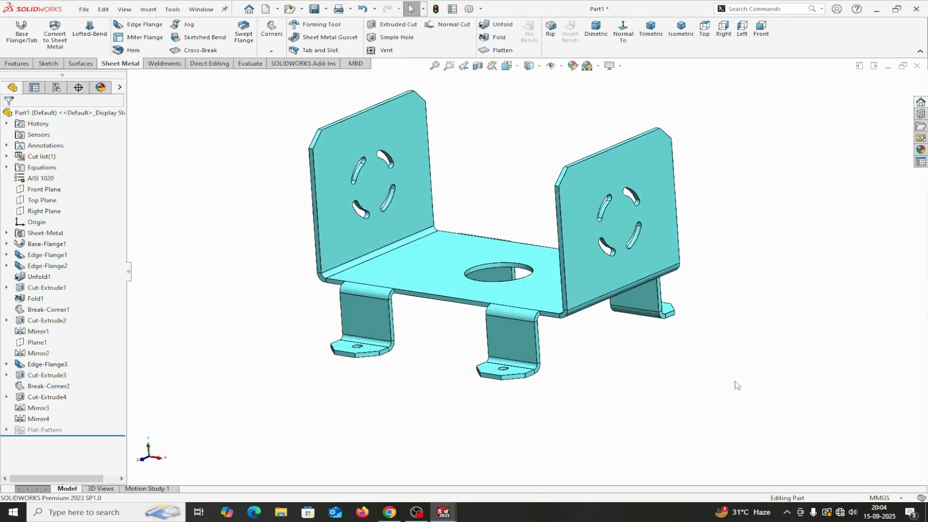